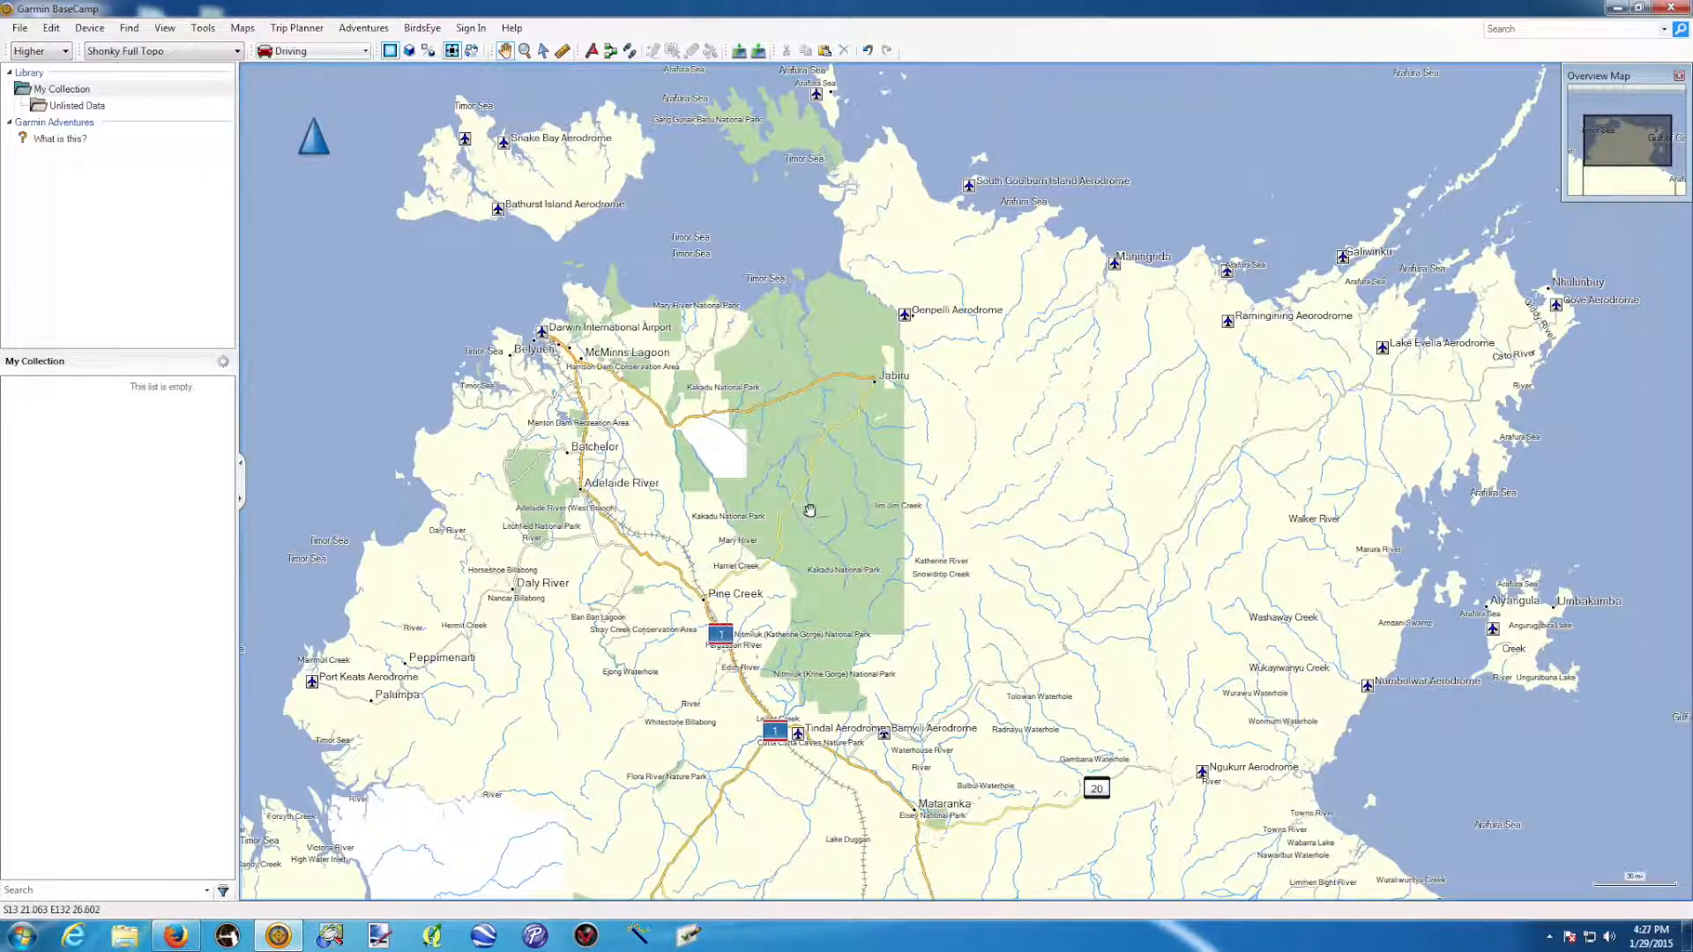
Explore the Northern Territory coast on the map by panning and zooming in and out.
{"action": "left_click_drag", "start_coordinate": [865, 460], "coordinate": [907, 496]}
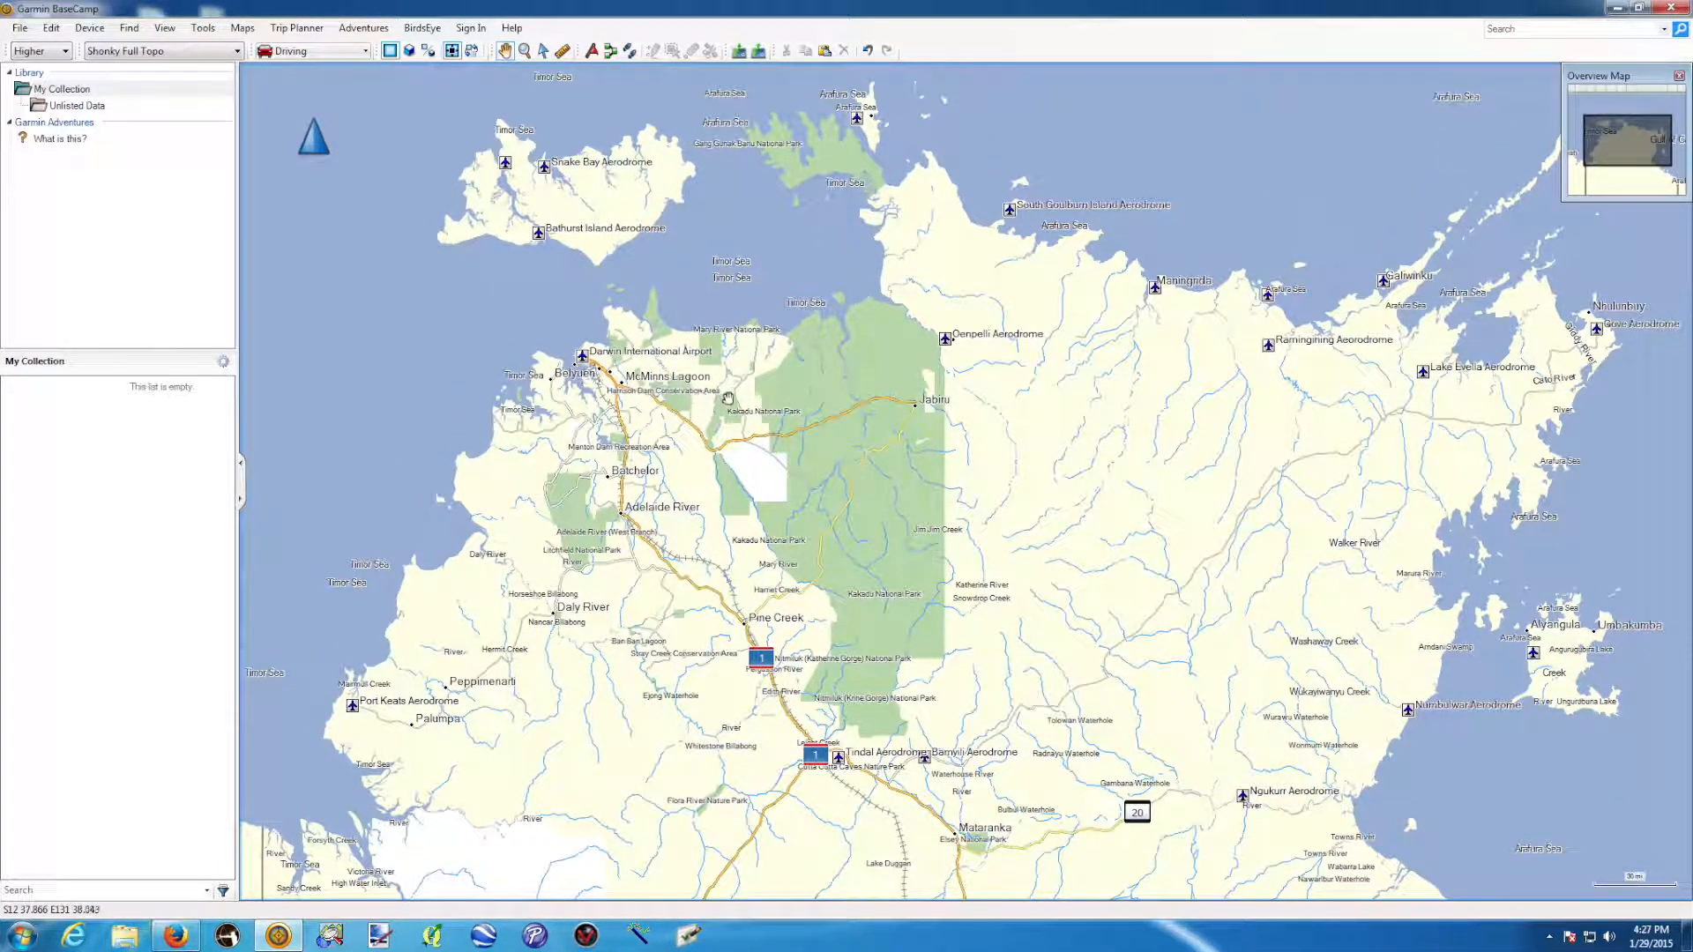
{"action": "scroll", "coordinate": [756, 401], "scroll_direction": "down", "scroll_amount": 2}
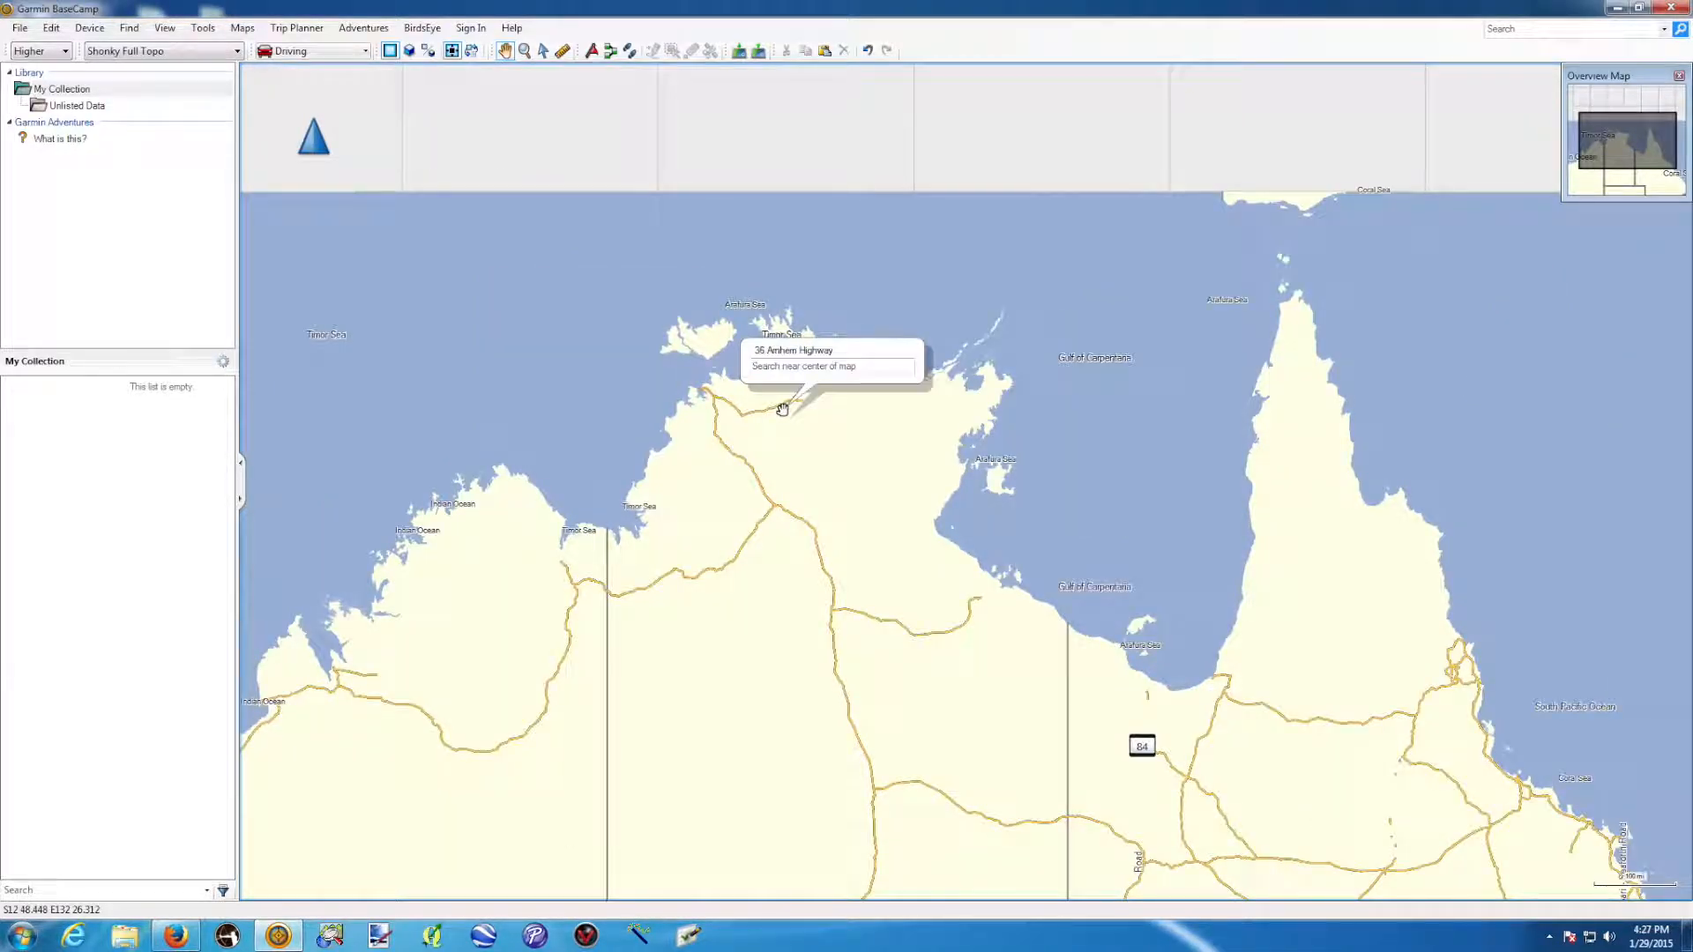
{"action": "scroll", "coordinate": [782, 409], "scroll_direction": "up", "scroll_amount": 3}
{"action": "scroll", "coordinate": [782, 408], "scroll_direction": "down", "scroll_amount": 3}
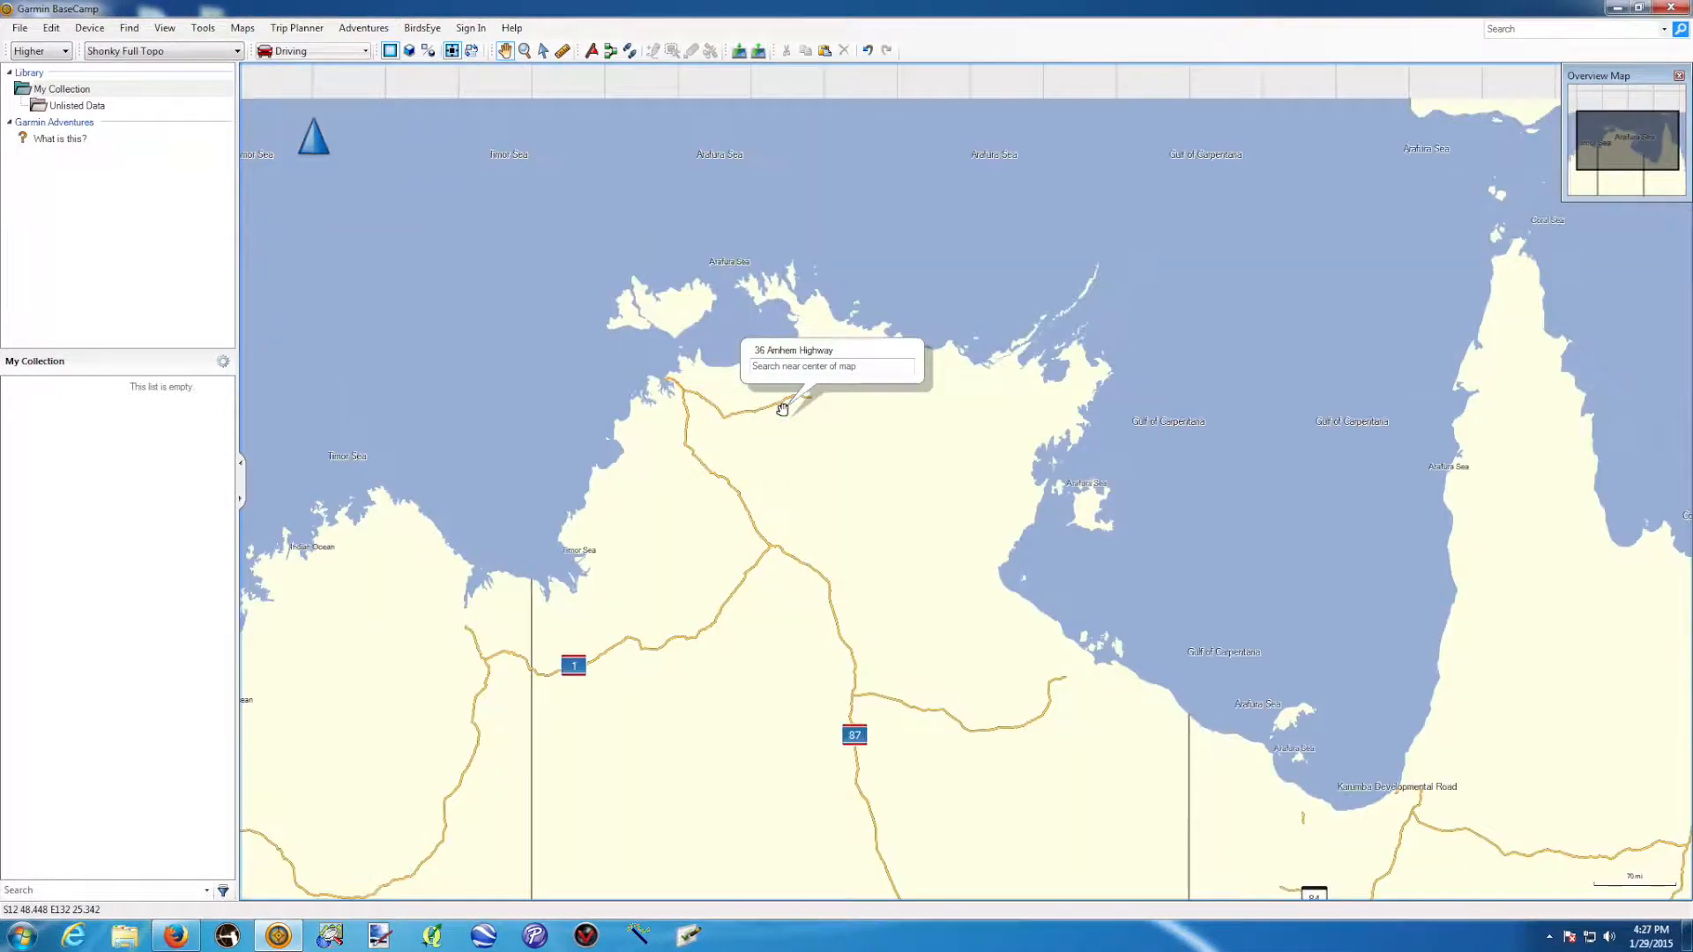
{"action": "scroll", "coordinate": [782, 408], "scroll_direction": "down", "scroll_amount": 1}
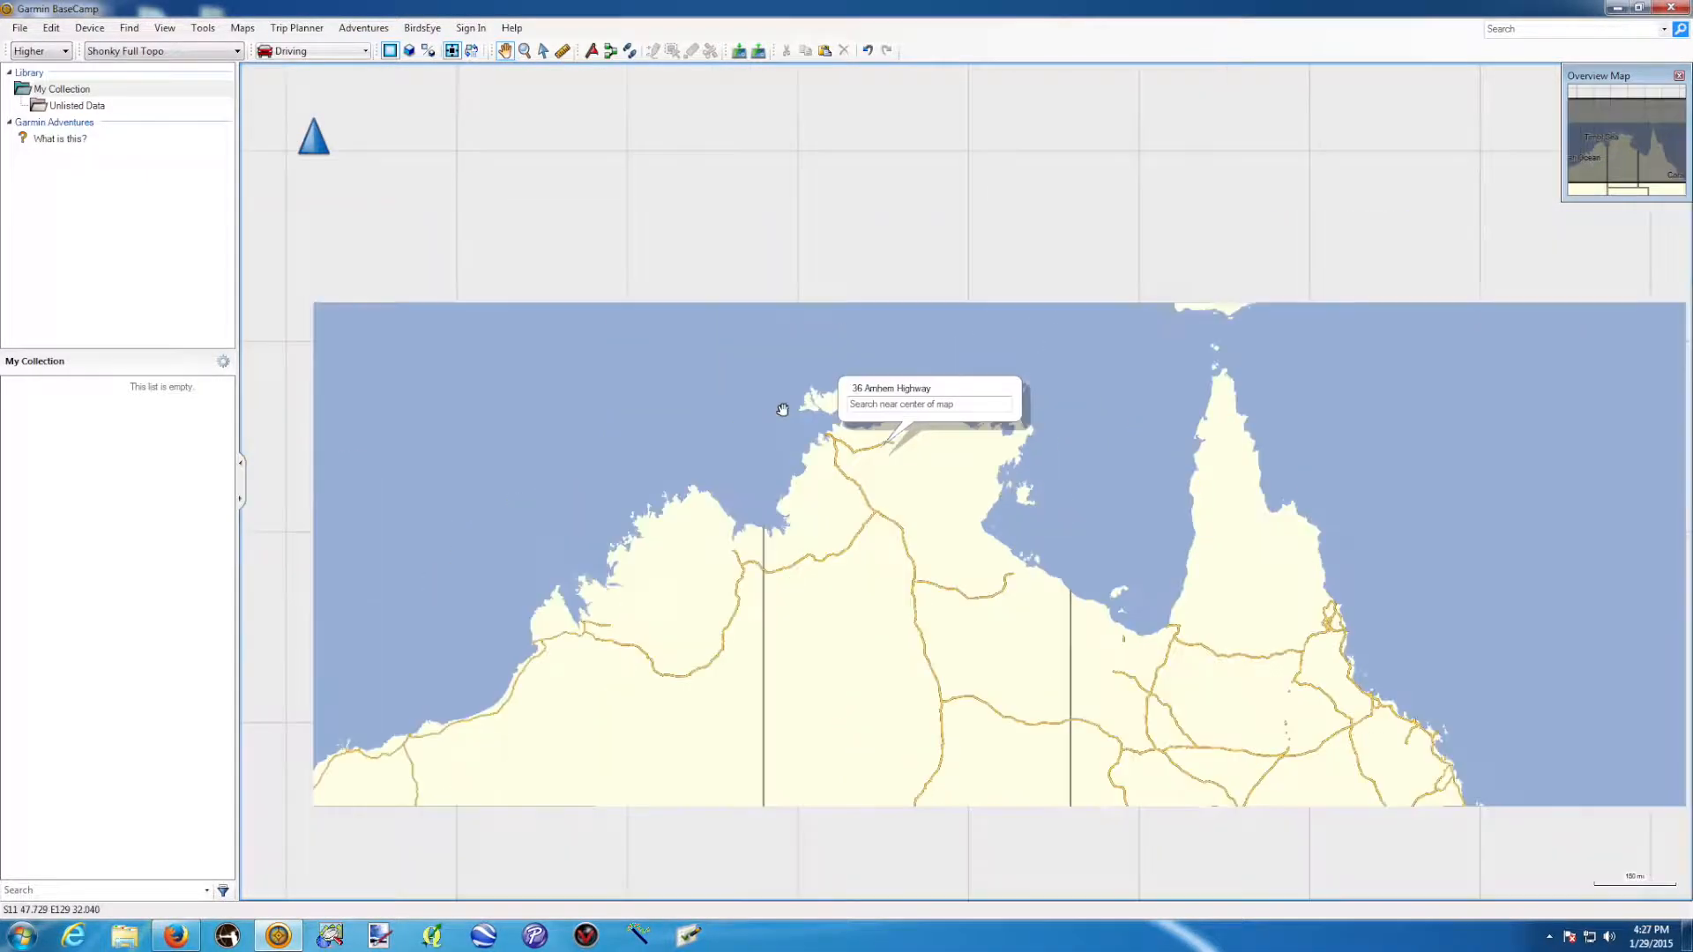
{"action": "scroll", "coordinate": [782, 408], "scroll_direction": "up", "scroll_amount": 1}
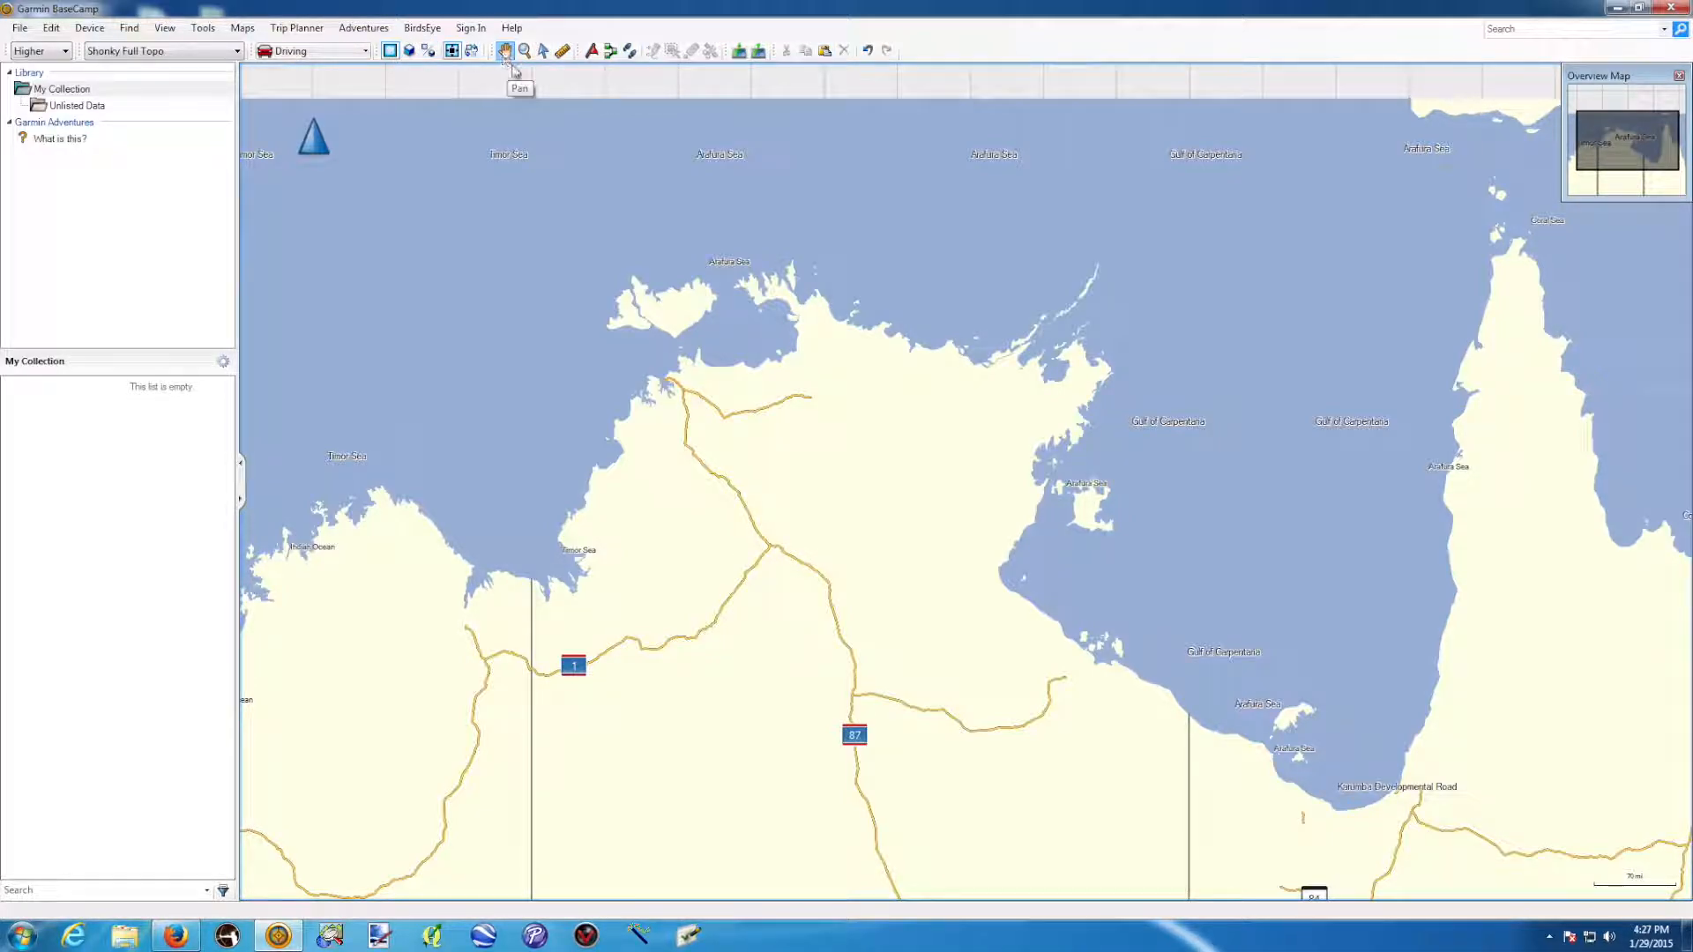
{"action": "left_click_drag", "start_coordinate": [786, 438], "coordinate": [827, 356]}
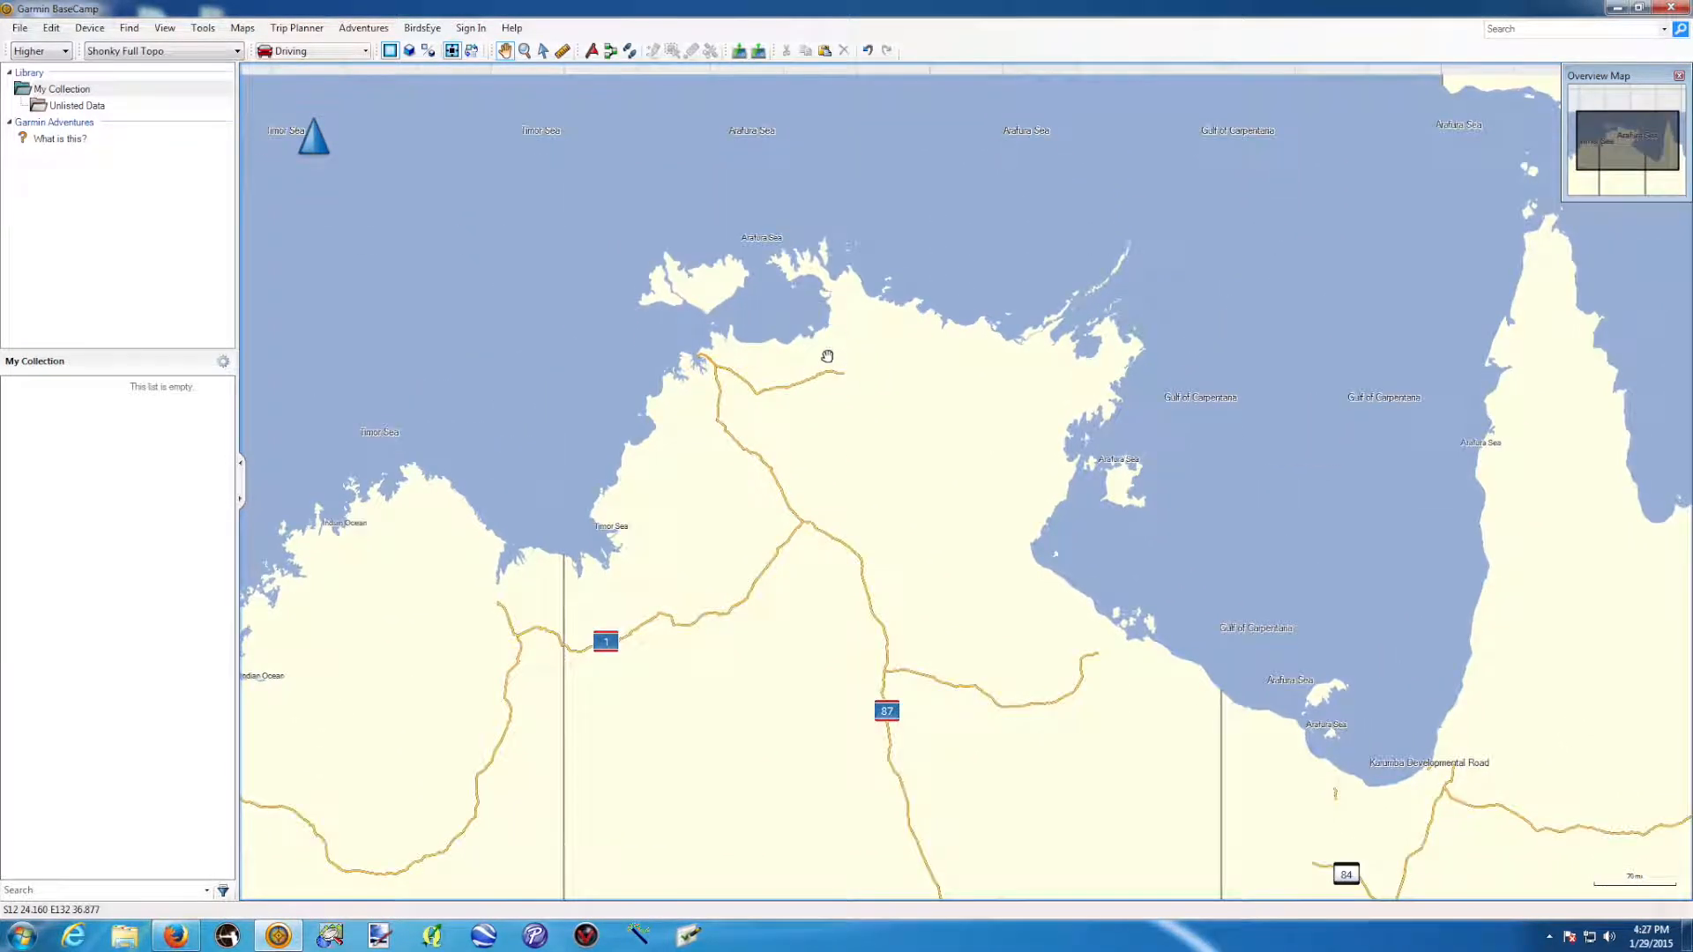
Magnify the Darwin and Bathurst Island area with the Zoom tool, and zoom back out.
{"action": "left_click", "coordinate": [524, 52]}
{"action": "left_click_drag", "start_coordinate": [622, 219], "coordinate": [941, 467]}
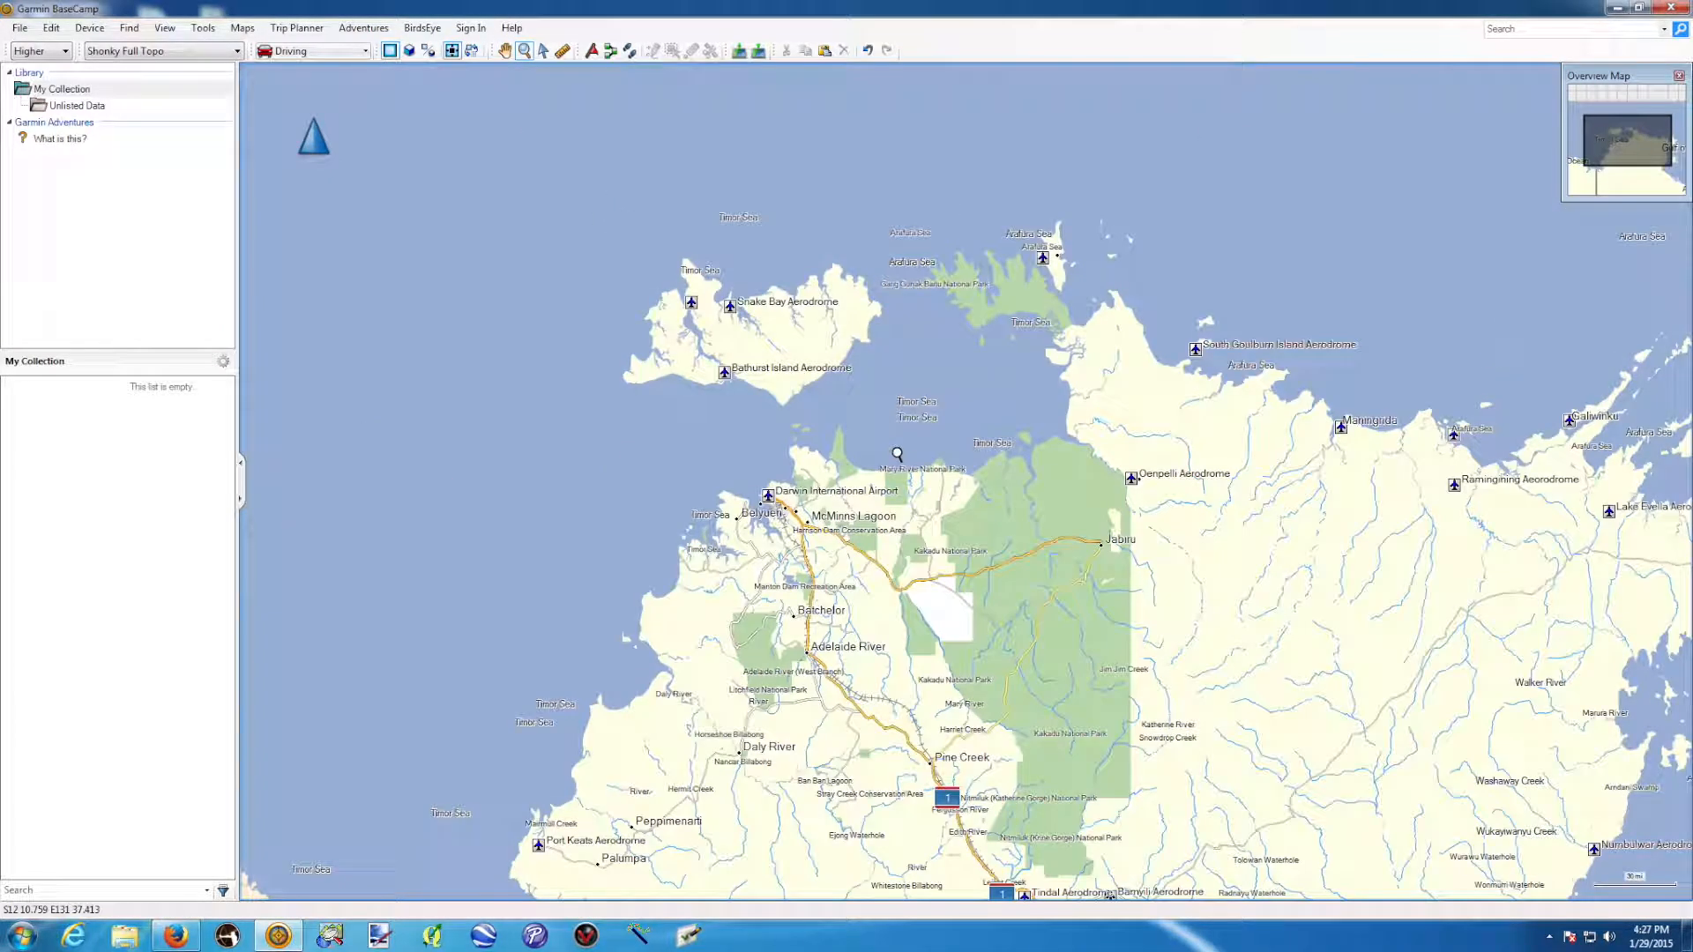
{"action": "scroll", "coordinate": [897, 454], "scroll_direction": "down", "scroll_amount": 2}
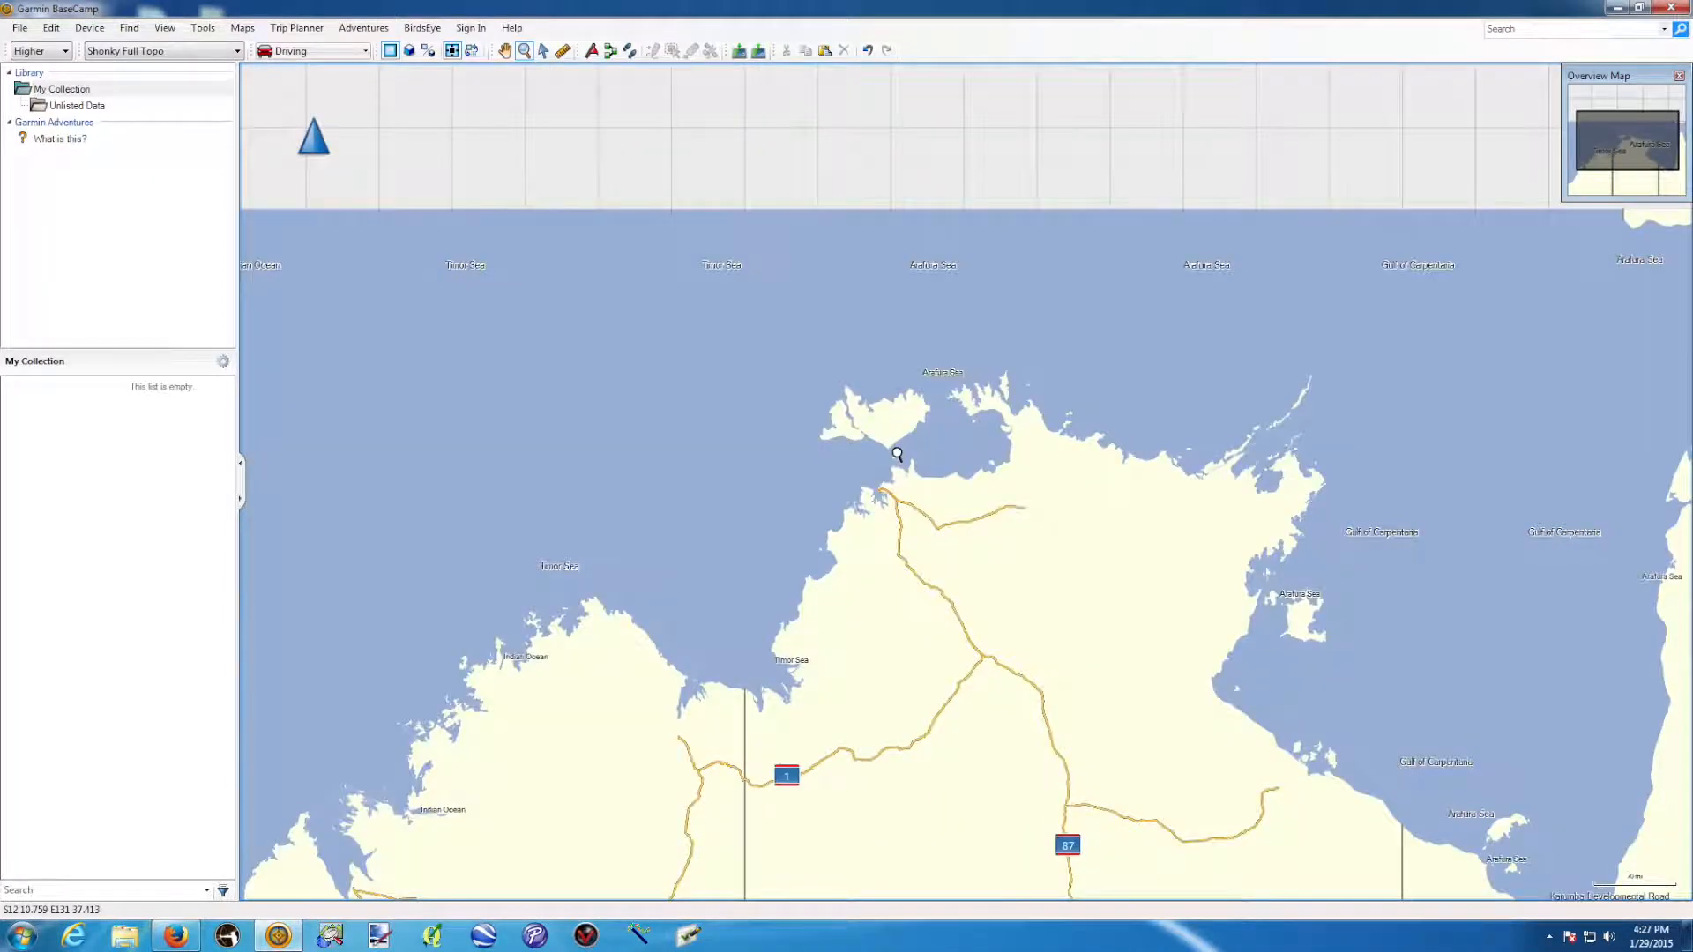
Return to the Pan tool and recentre the map on the Northern Territory at a slightly closer zoom.
{"action": "left_click", "coordinate": [544, 51]}
{"action": "left_click", "coordinate": [506, 51]}
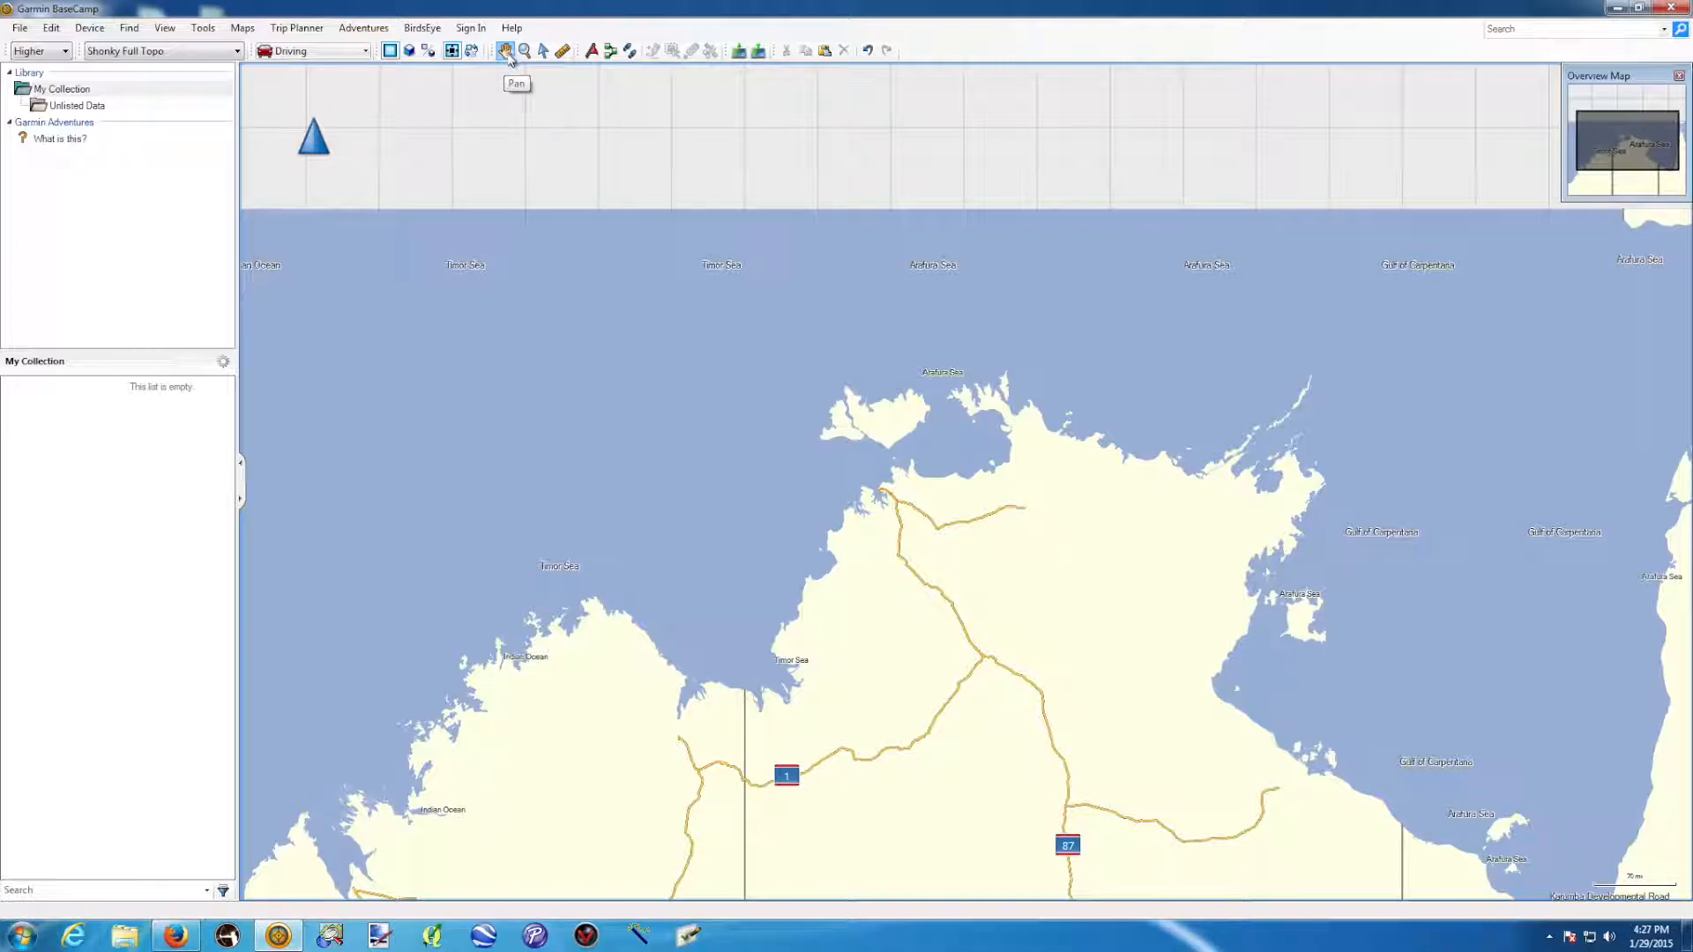
{"action": "left_click_drag", "start_coordinate": [1014, 542], "coordinate": [851, 428]}
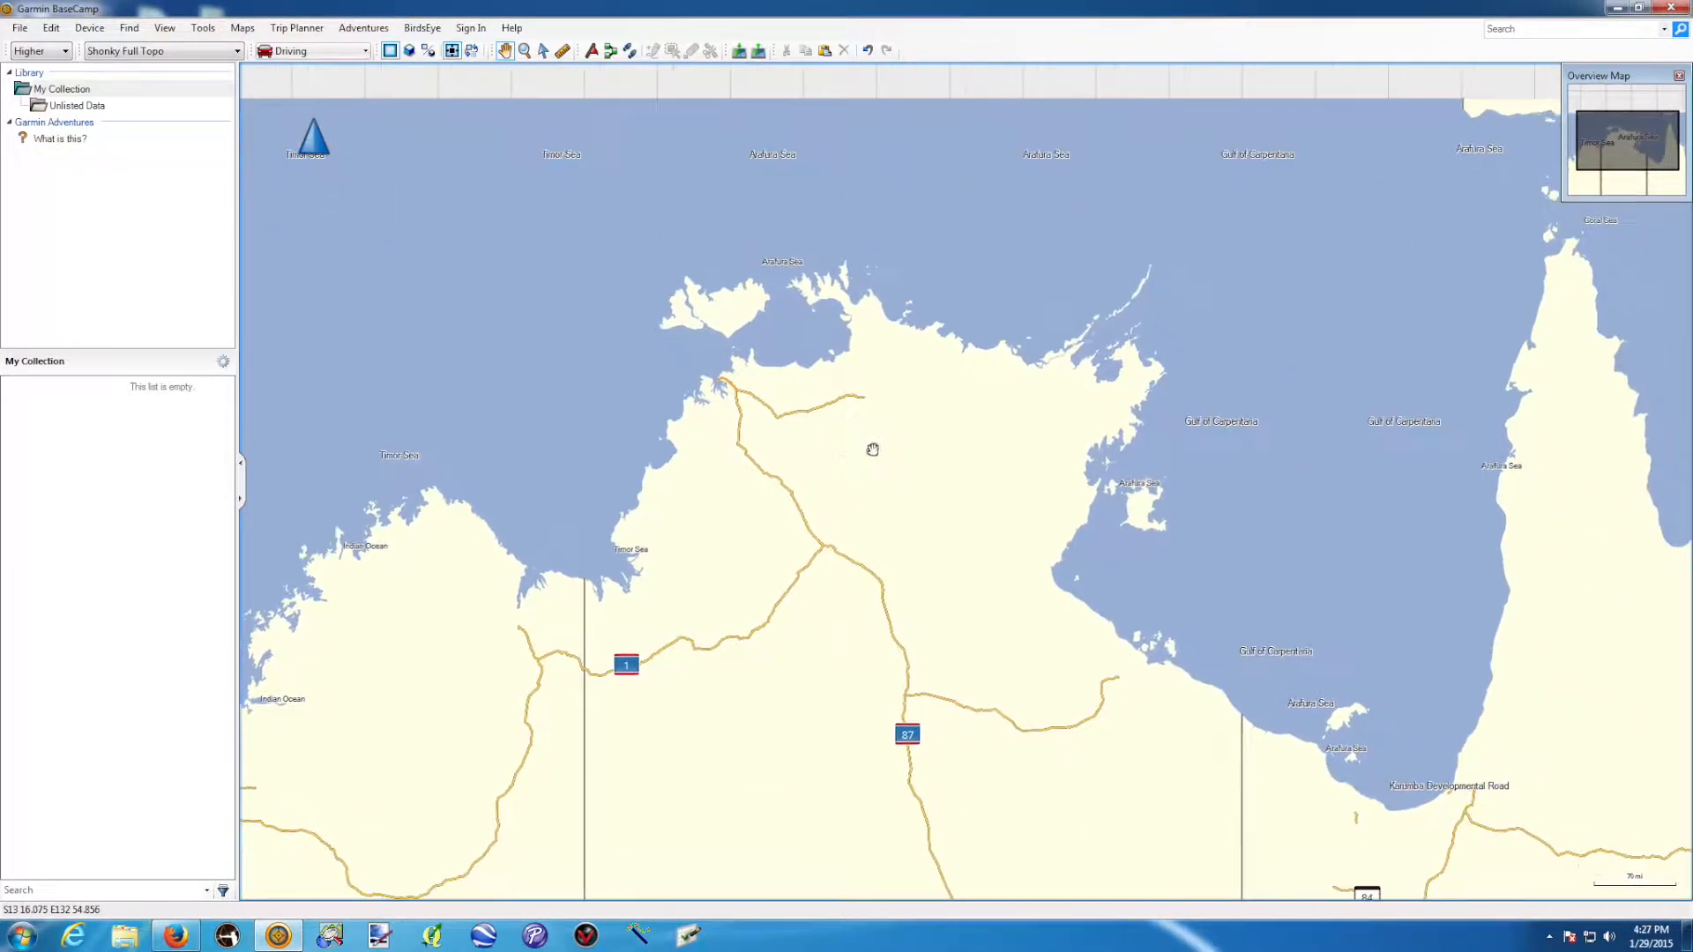
{"action": "left_click_drag", "start_coordinate": [953, 520], "coordinate": [899, 465]}
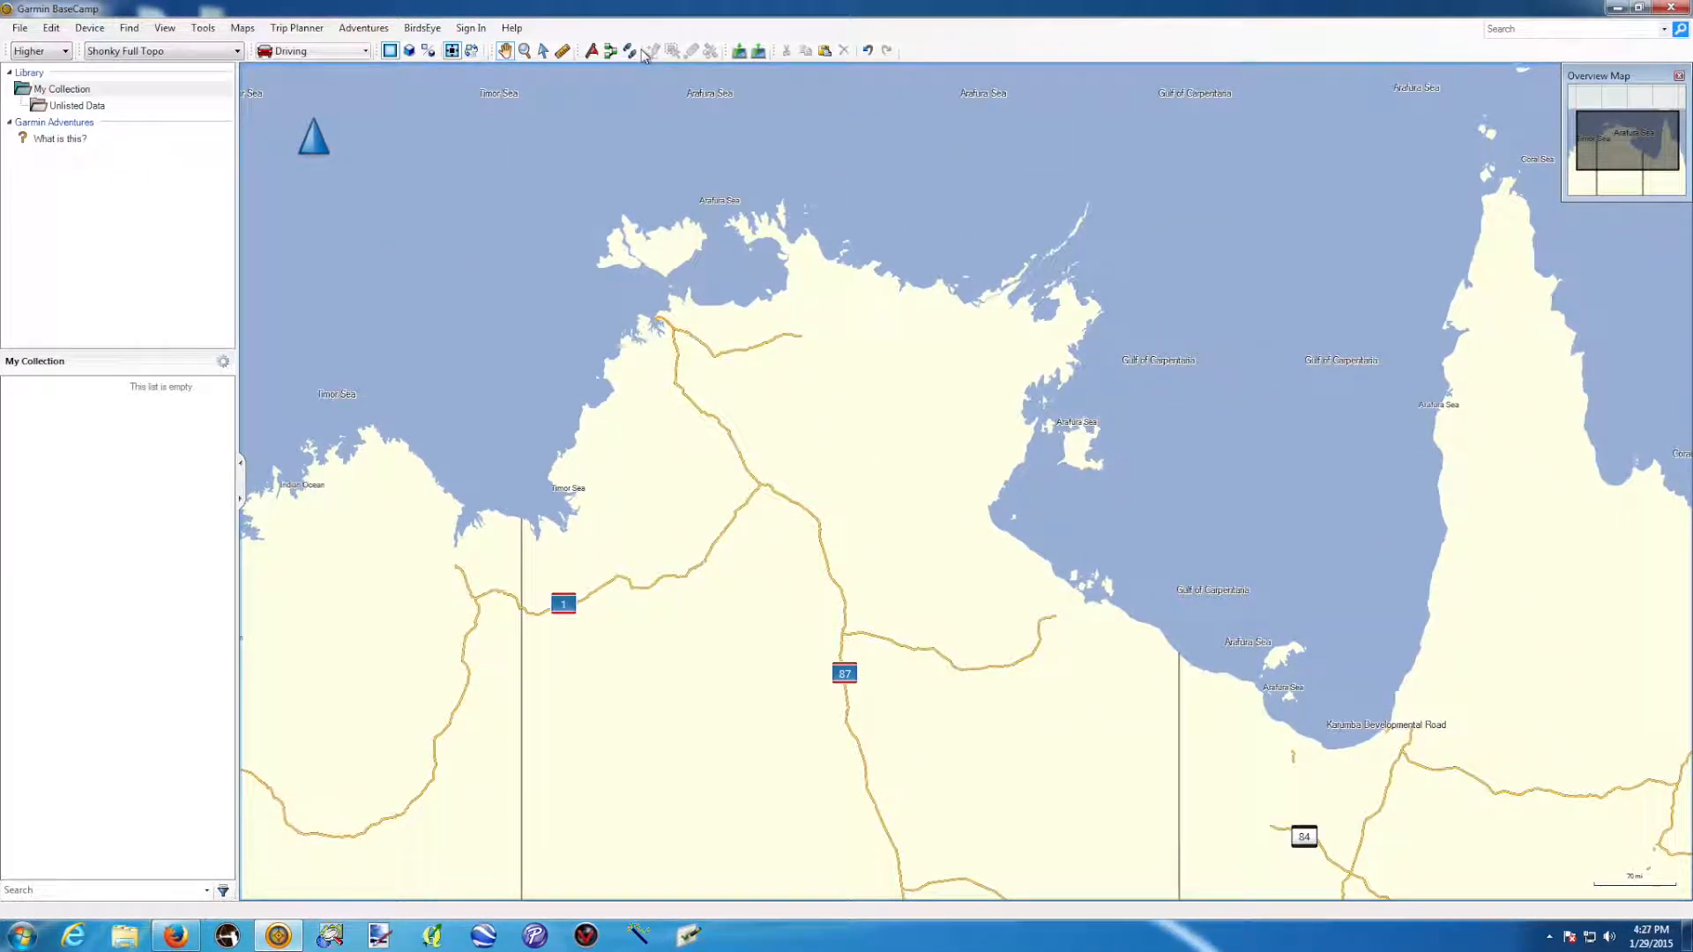
{"action": "mouse_move", "coordinate": [675, 289]}
{"action": "scroll", "coordinate": [801, 408], "scroll_direction": "up", "scroll_amount": 1}
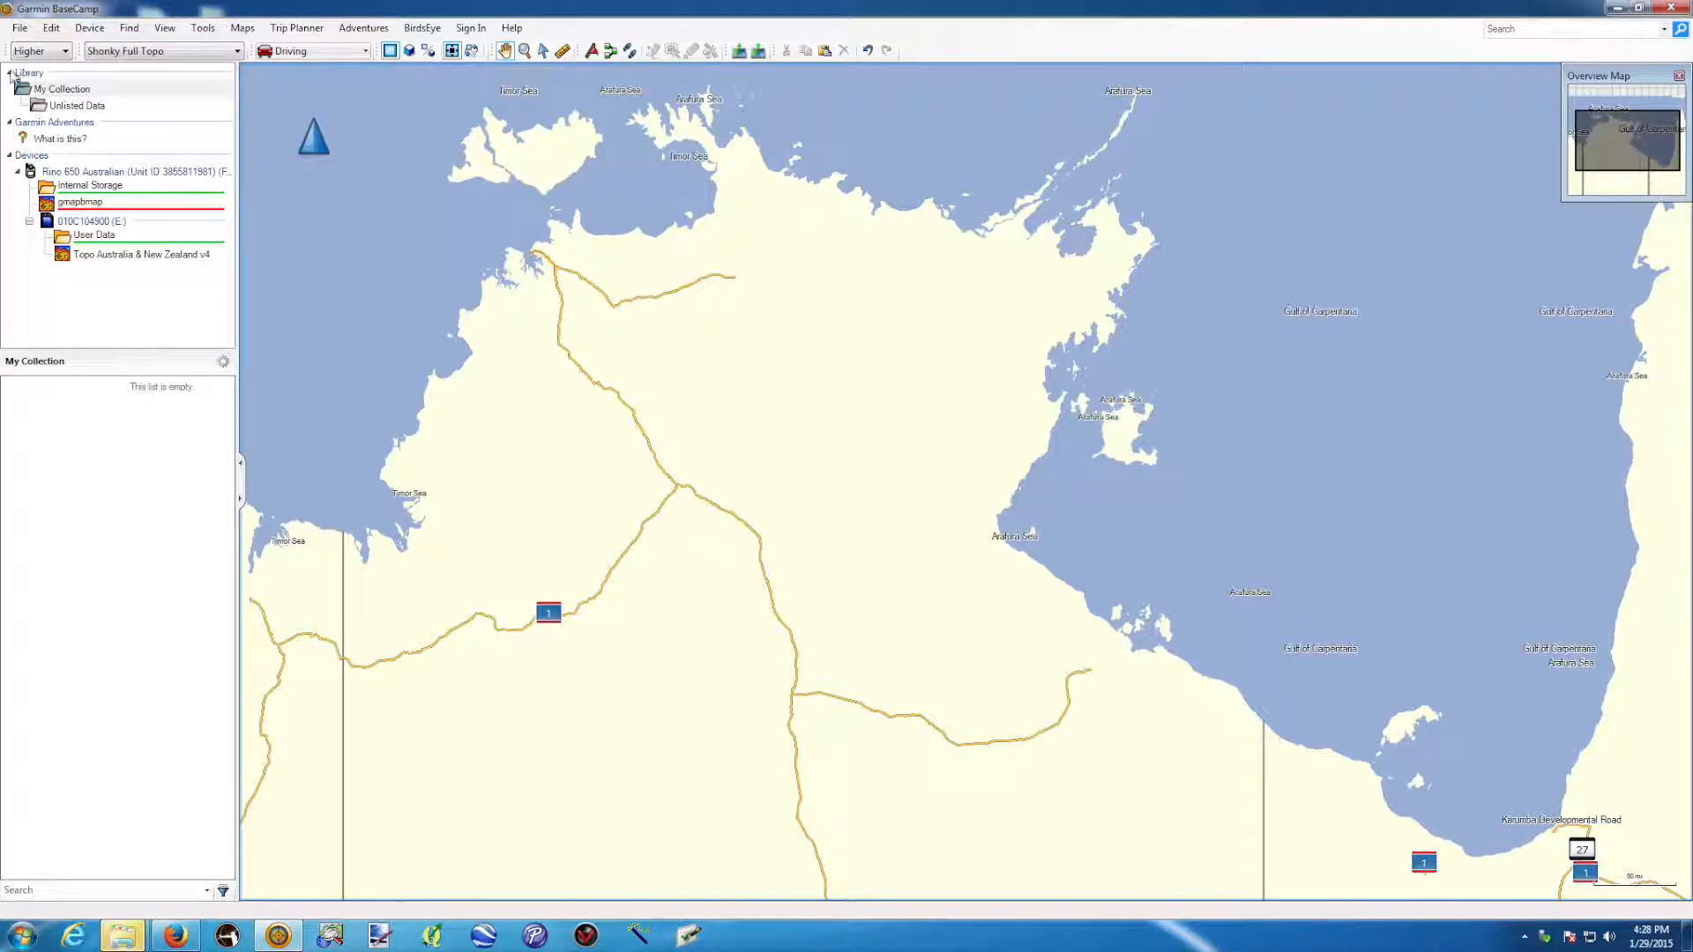
Collapse the Garmin Adventures section and display the Topo Australia & New Zealand v4 map around Limmen National Park.
{"action": "left_click", "coordinate": [9, 122]}
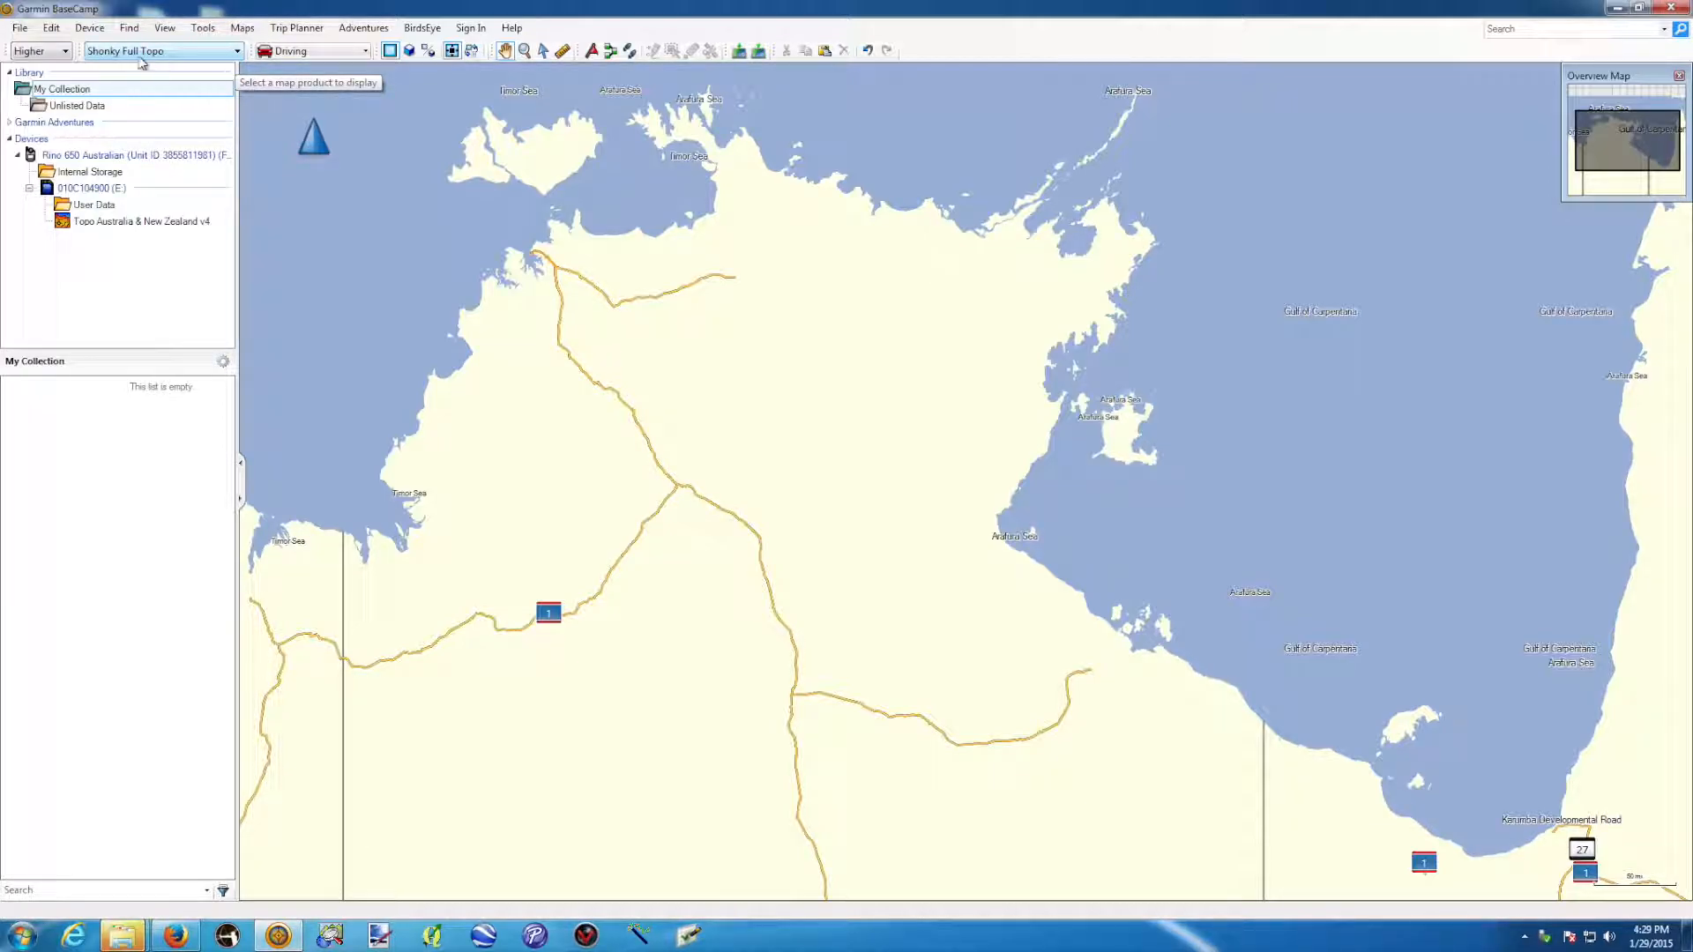
{"action": "left_click", "coordinate": [238, 51]}
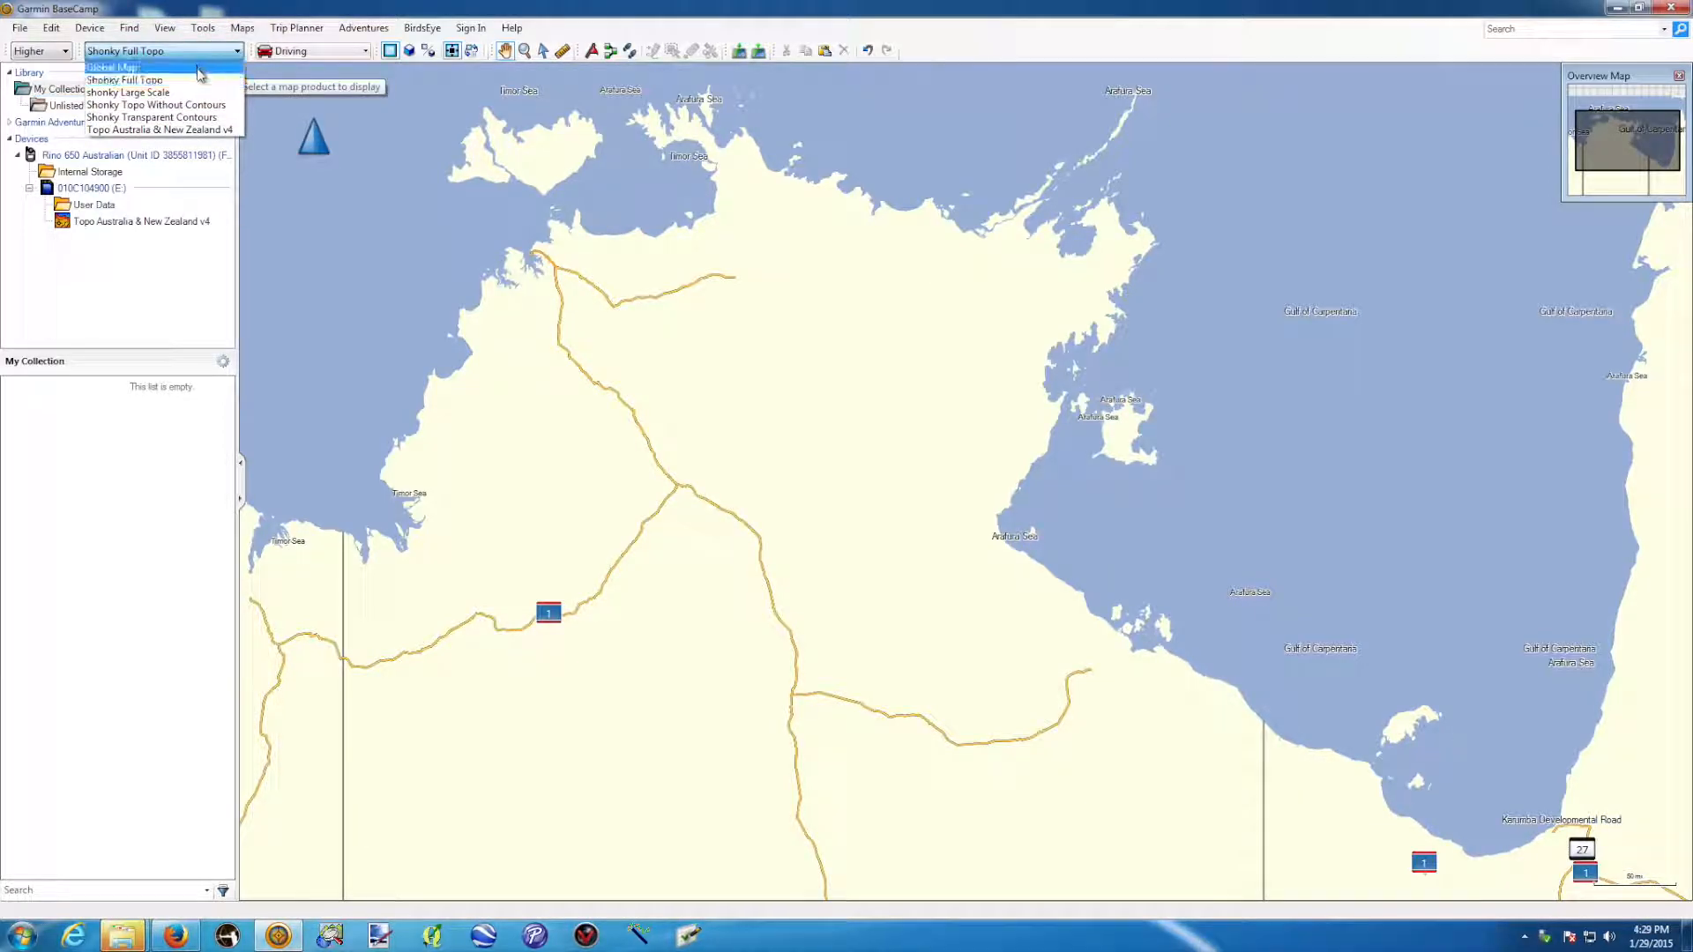
{"action": "left_click", "coordinate": [188, 131]}
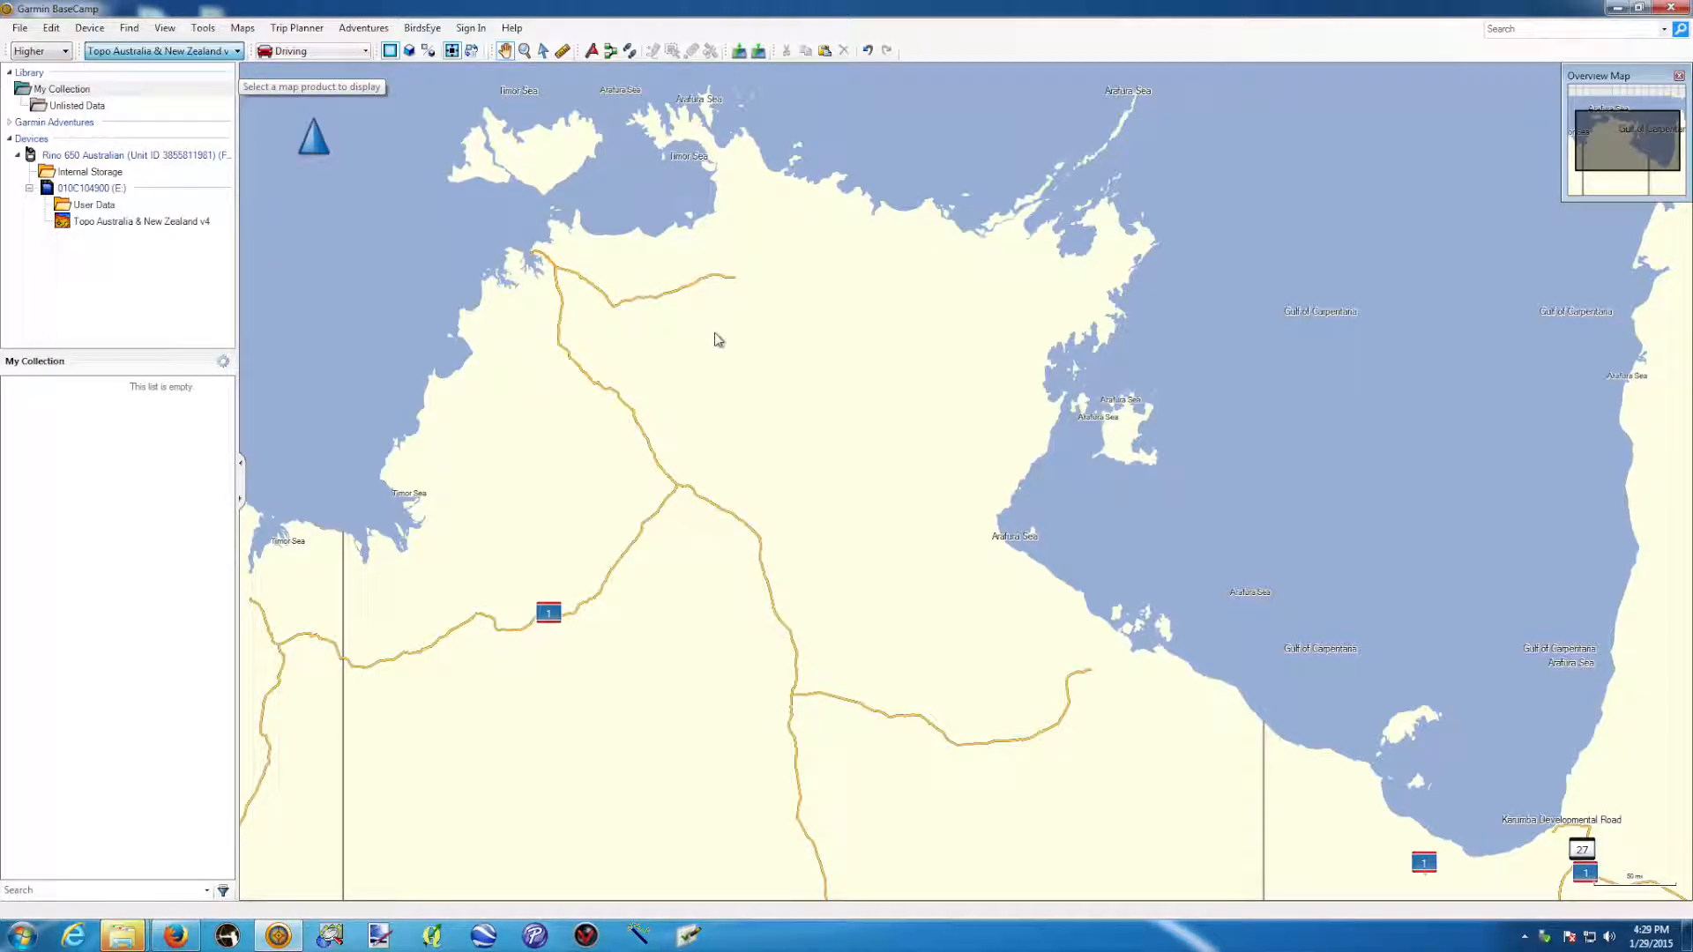
{"action": "left_click", "coordinate": [779, 341]}
{"action": "mouse_move", "coordinate": [780, 341]}
{"action": "left_mouse_down"}
{"action": "mouse_move", "coordinate": [680, 333]}
{"action": "mouse_move", "coordinate": [805, 341]}
{"action": "left_mouse_up"}
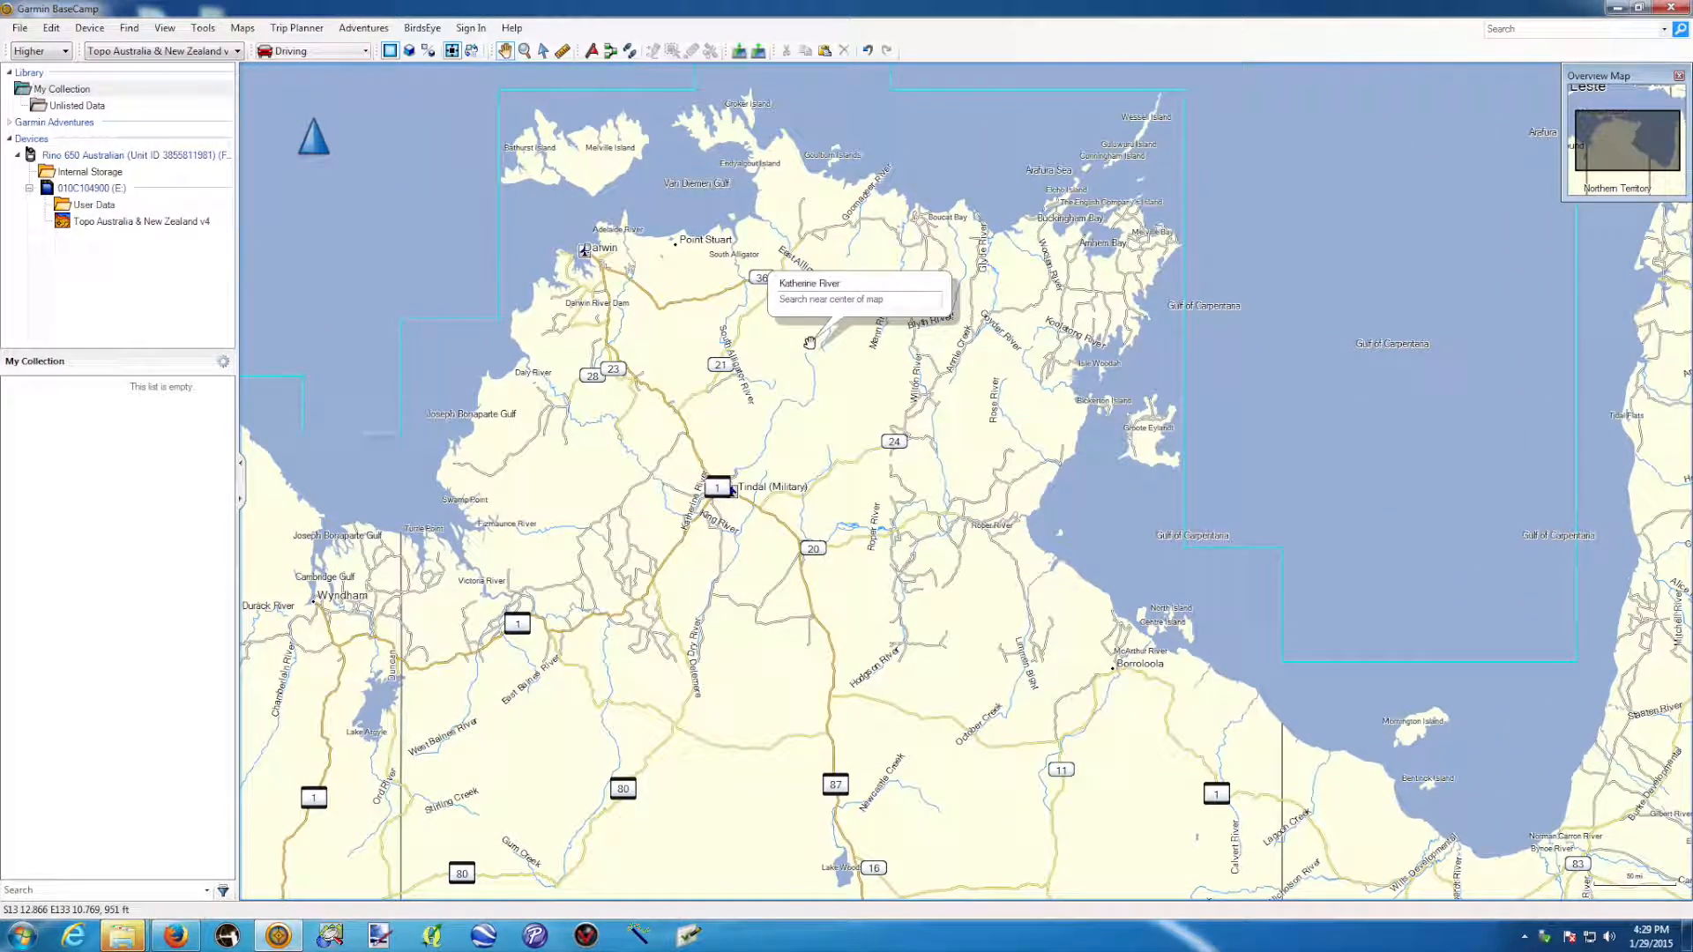
{"action": "scroll", "coordinate": [809, 342], "scroll_direction": "up", "scroll_amount": 2}
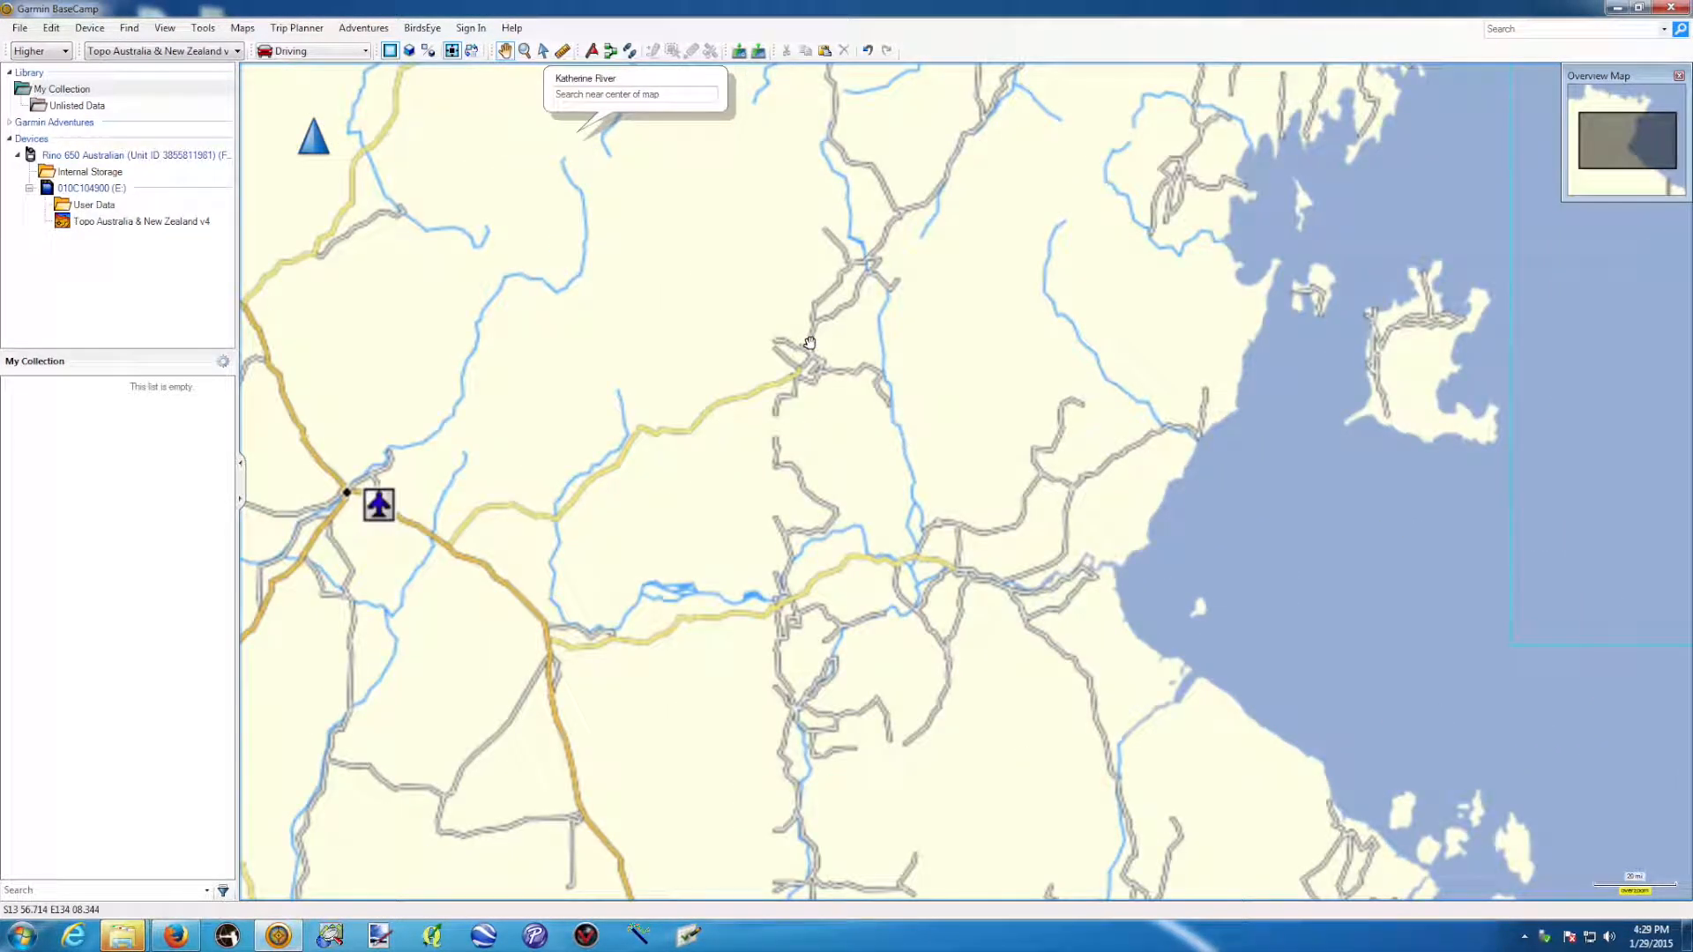
{"action": "mouse_move", "coordinate": [1135, 318]}
{"action": "left_mouse_down"}
{"action": "mouse_move", "coordinate": [918, 306]}
{"action": "mouse_move", "coordinate": [858, 245]}
{"action": "left_mouse_up"}
{"action": "scroll", "coordinate": [858, 244], "scroll_direction": "up", "scroll_amount": 1}
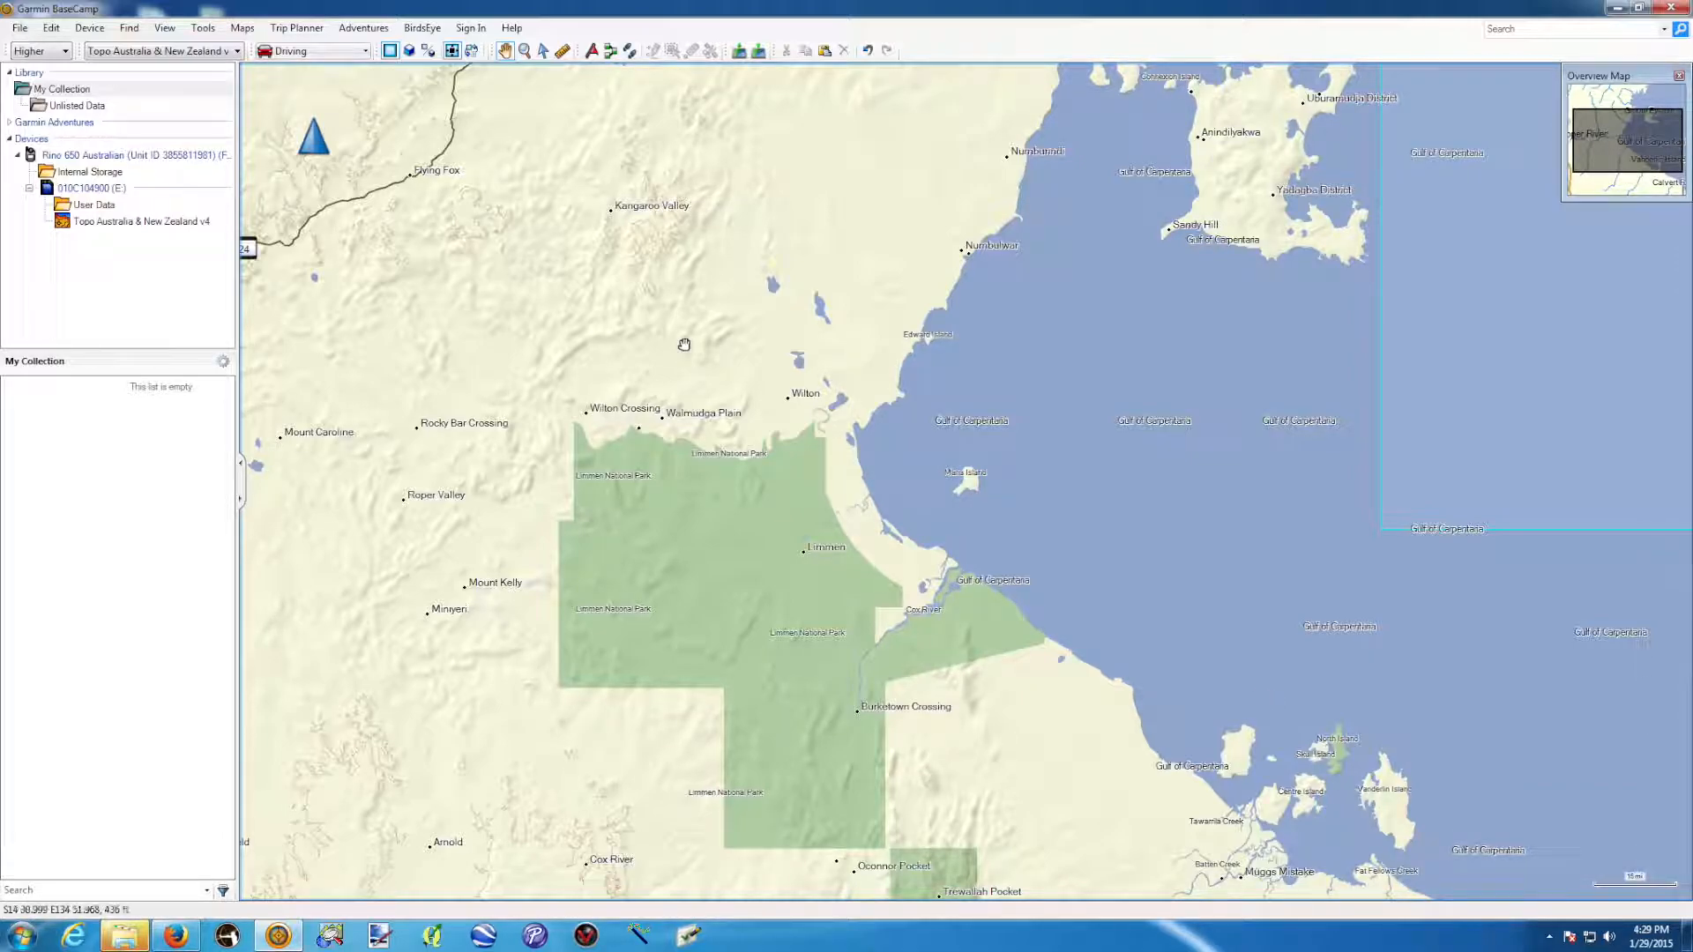
Compare the area in Shonky Full Topo with Topo Australia & New Zealand v4, leaving the latter displayed.
{"action": "left_click", "coordinate": [238, 52]}
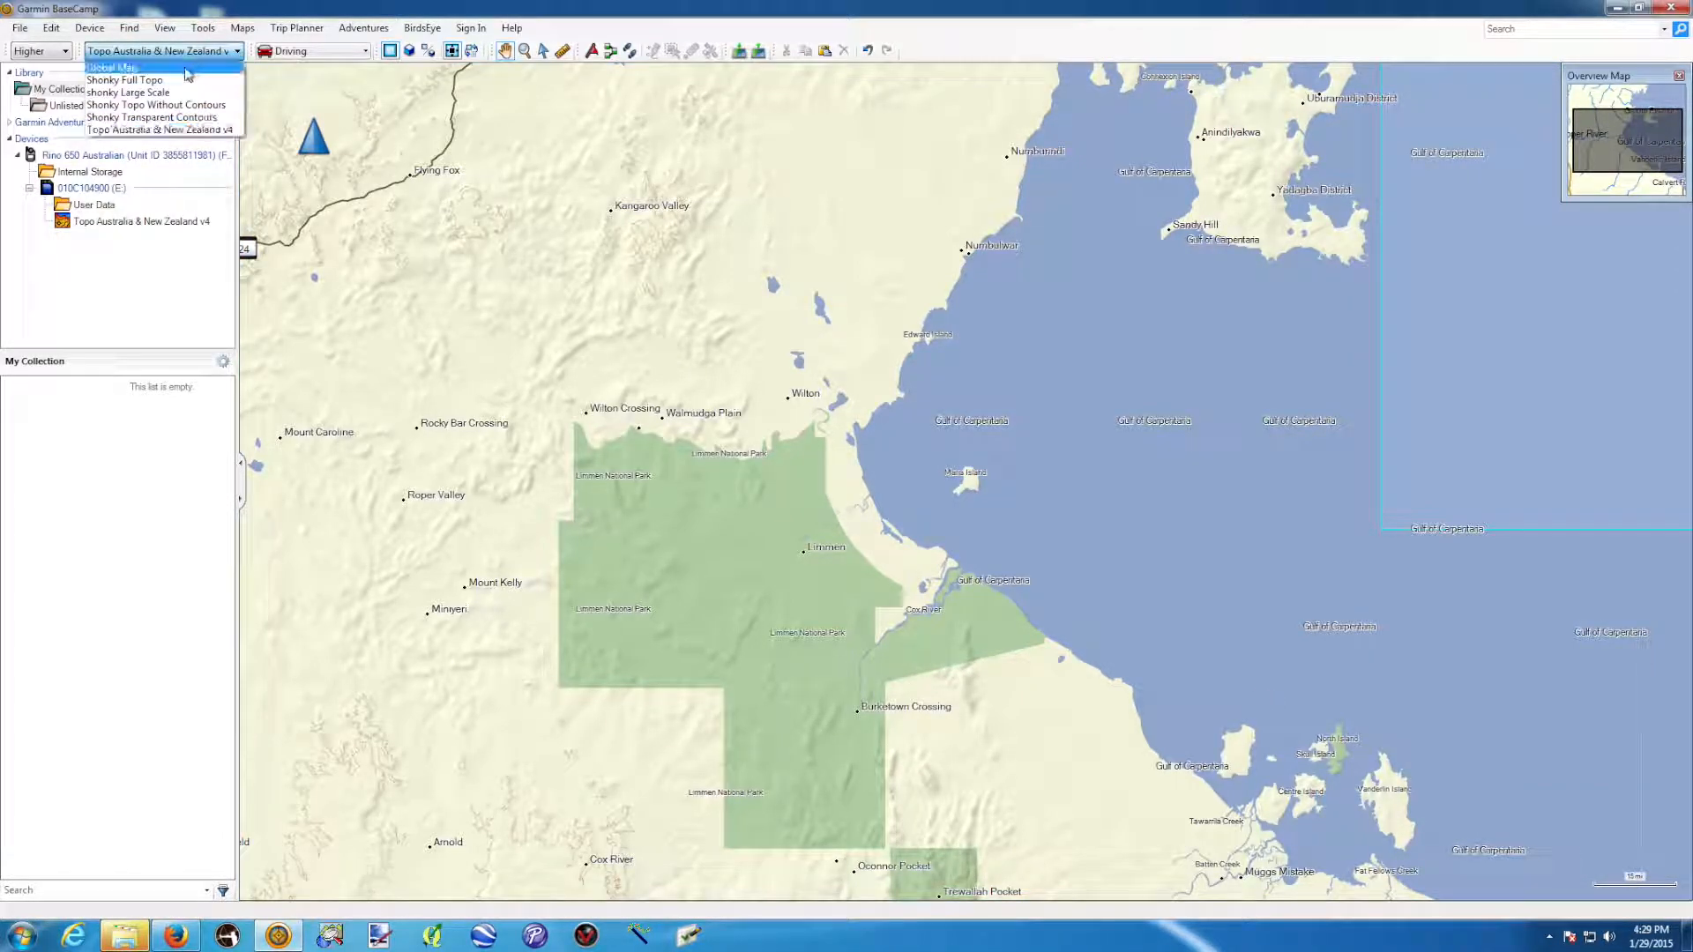
{"action": "left_click", "coordinate": [175, 80]}
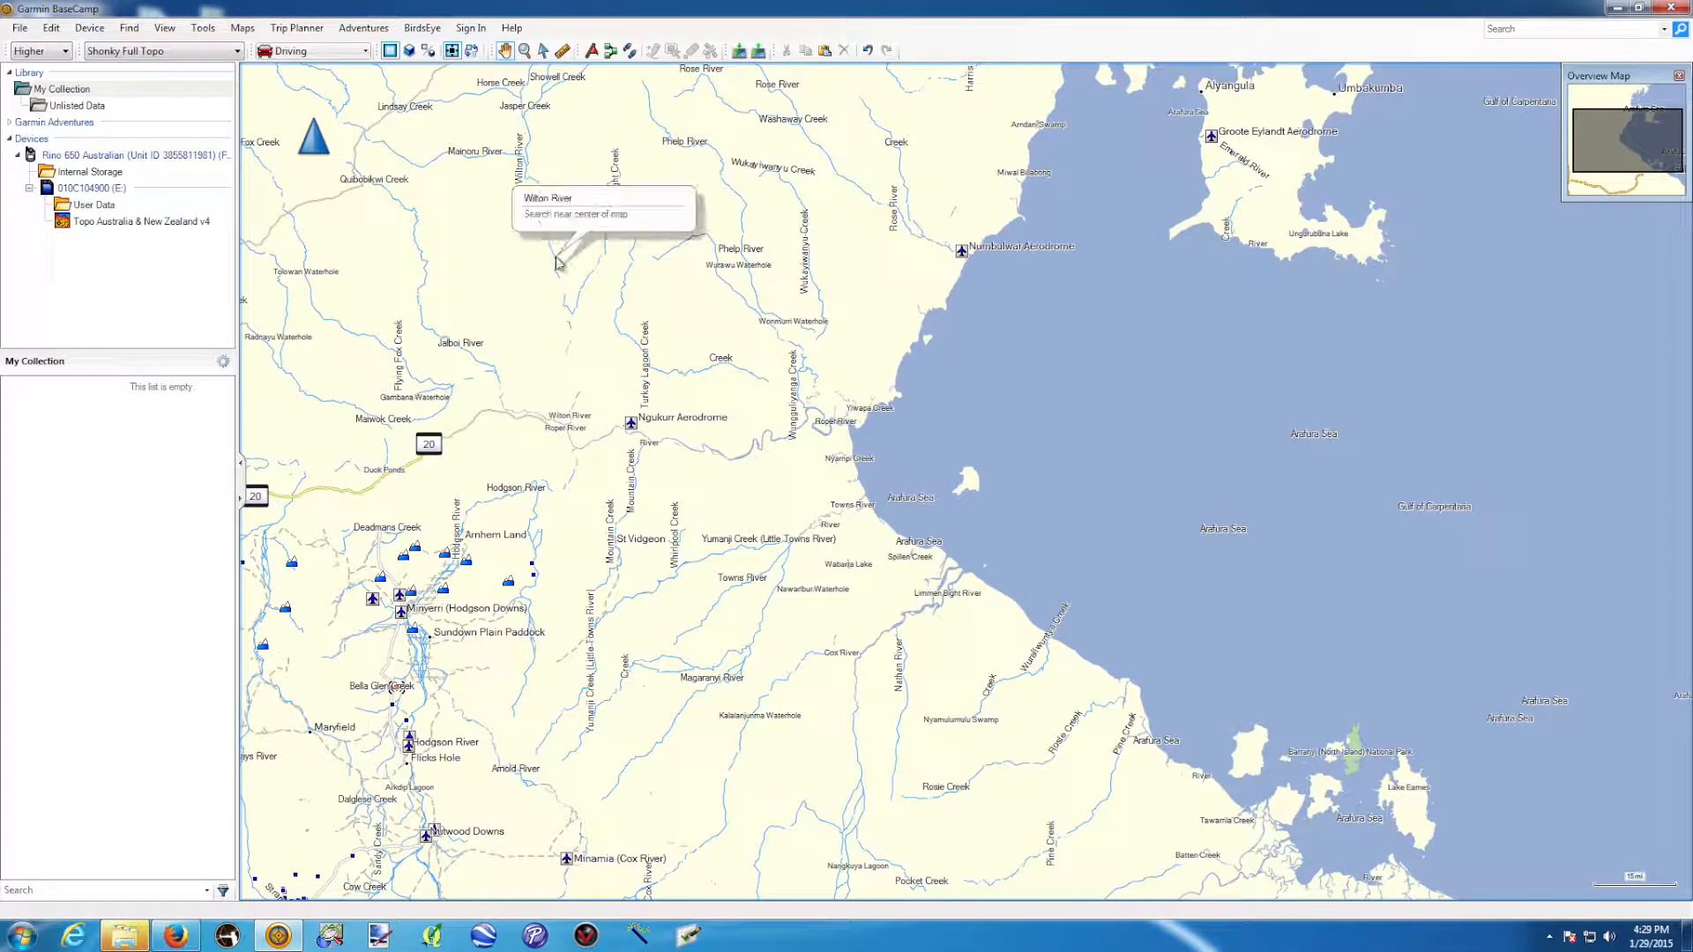
{"action": "left_click", "coordinate": [238, 51]}
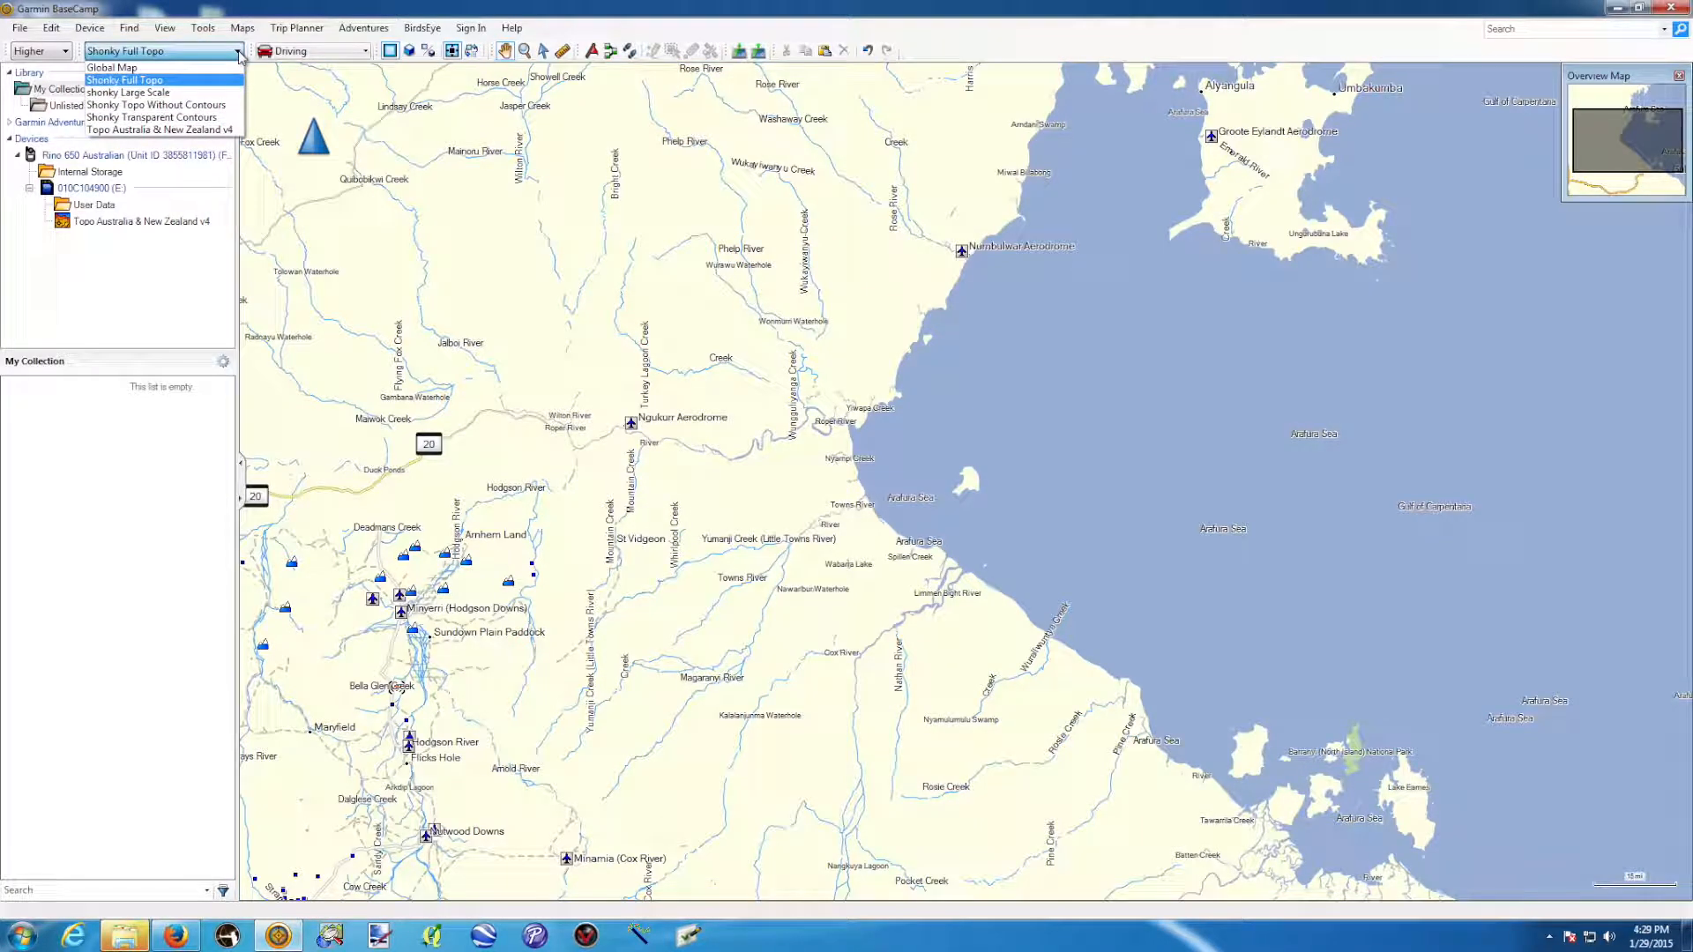
{"action": "left_click", "coordinate": [225, 128]}
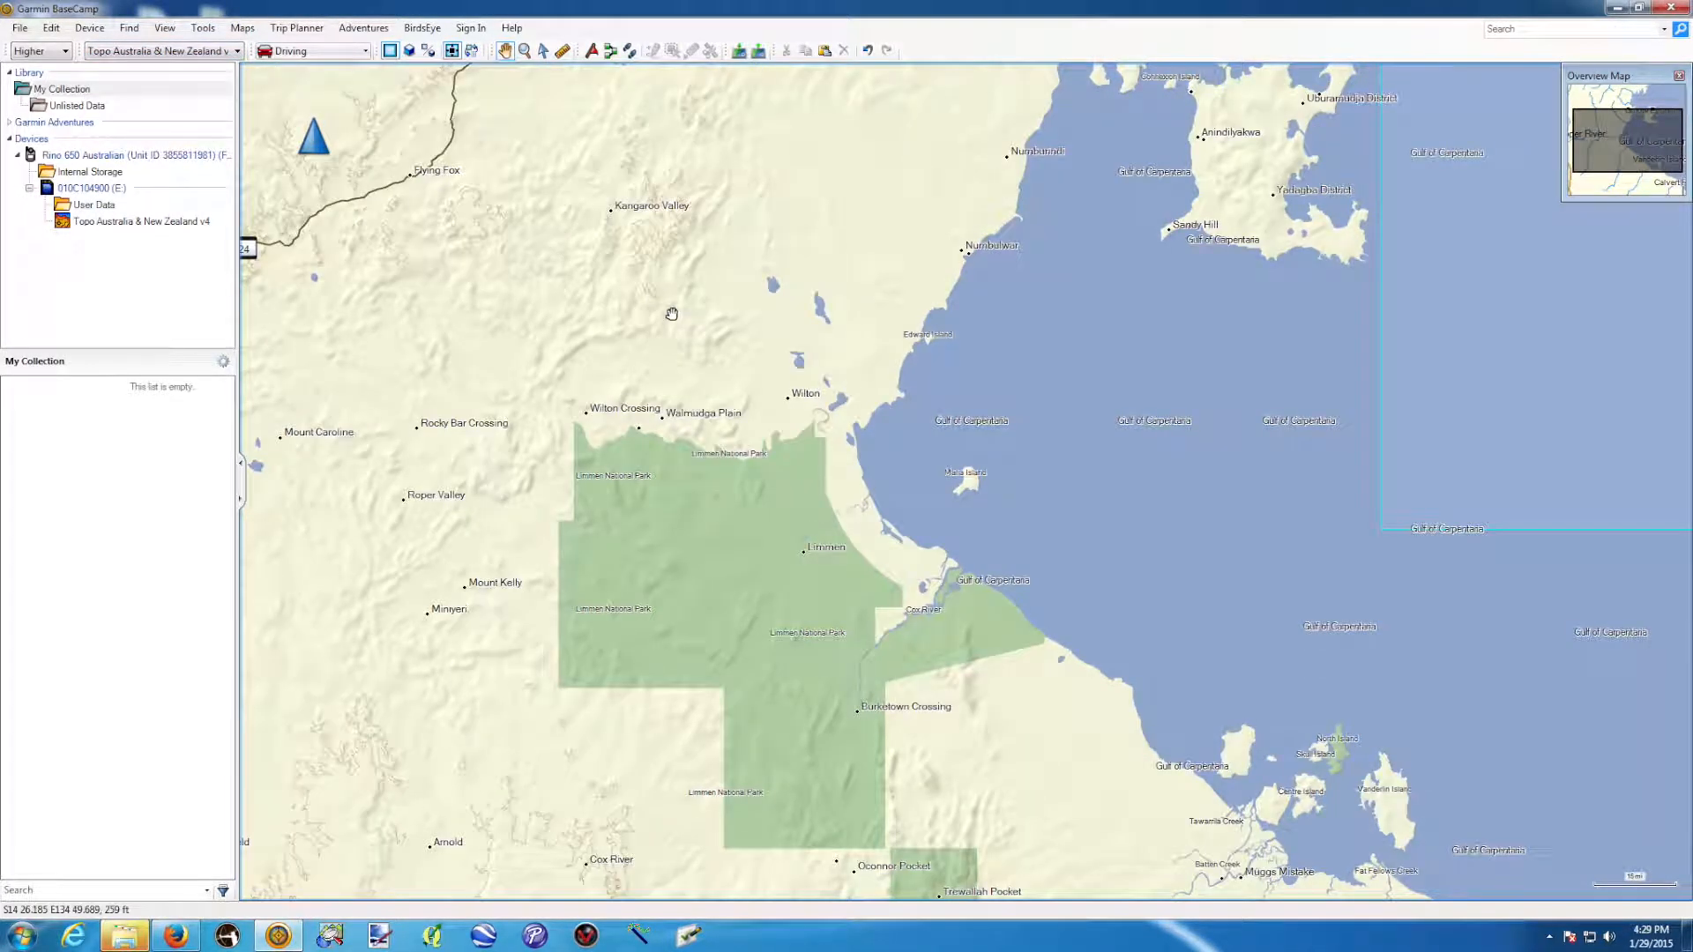
{"action": "left_click_drag", "start_coordinate": [575, 299], "coordinate": [743, 297]}
{"action": "scroll", "coordinate": [743, 299], "scroll_direction": "down", "scroll_amount": 1}
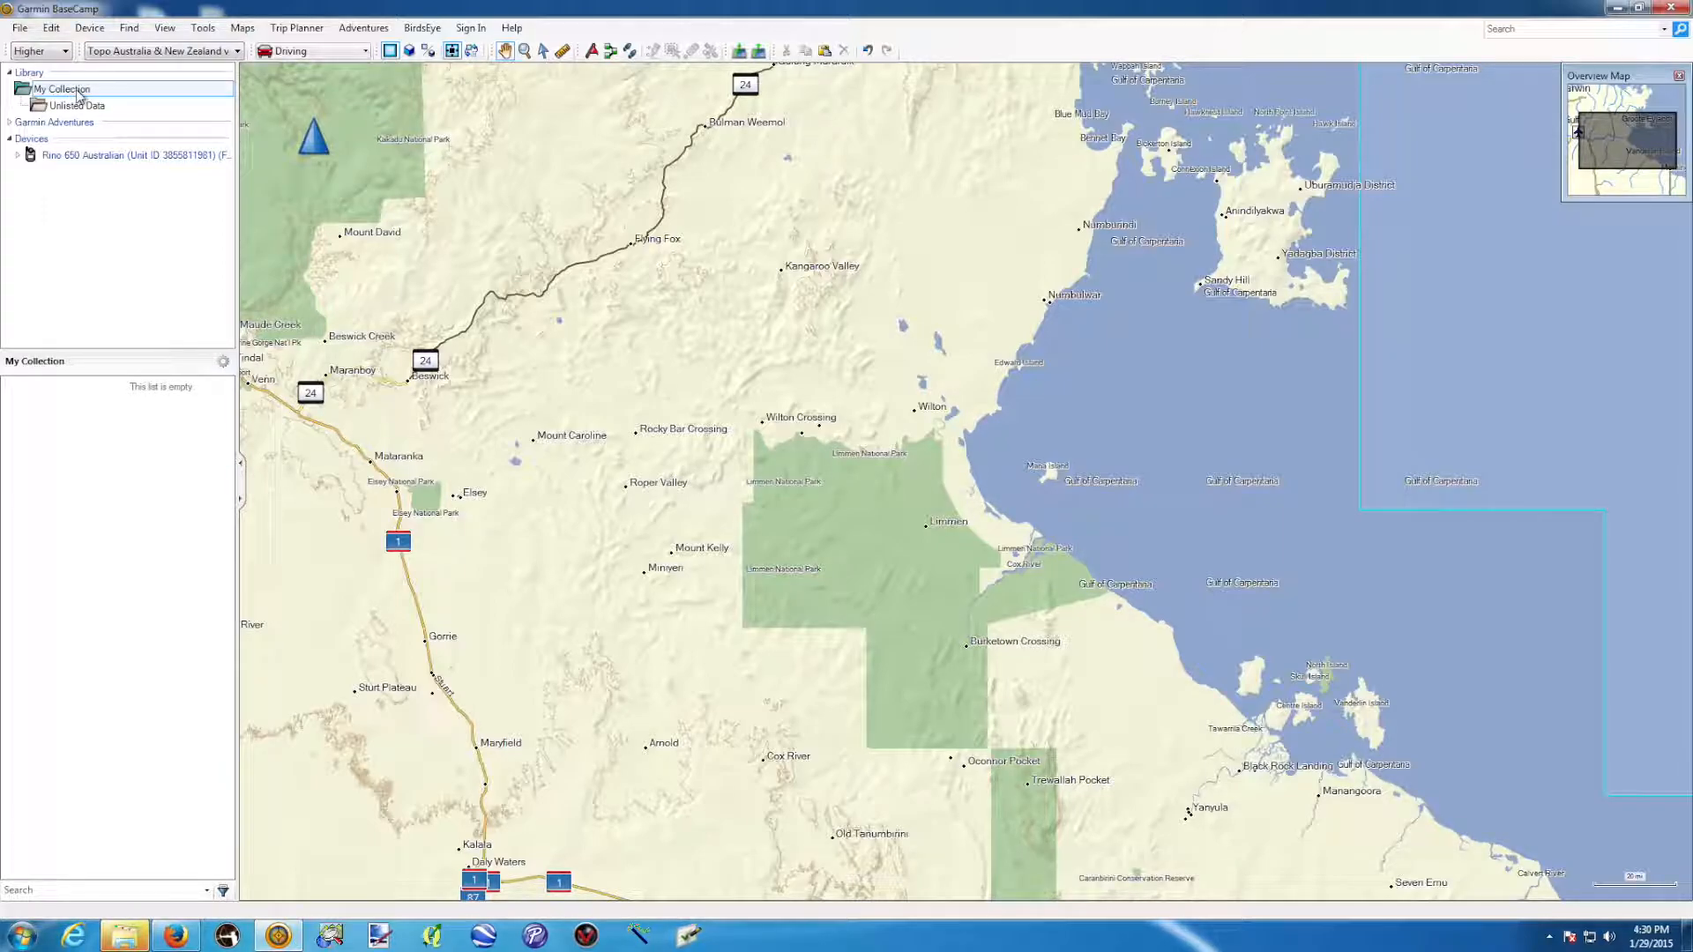
Create a list folder named Fire in My Collection.
{"action": "right_click", "coordinate": [66, 93]}
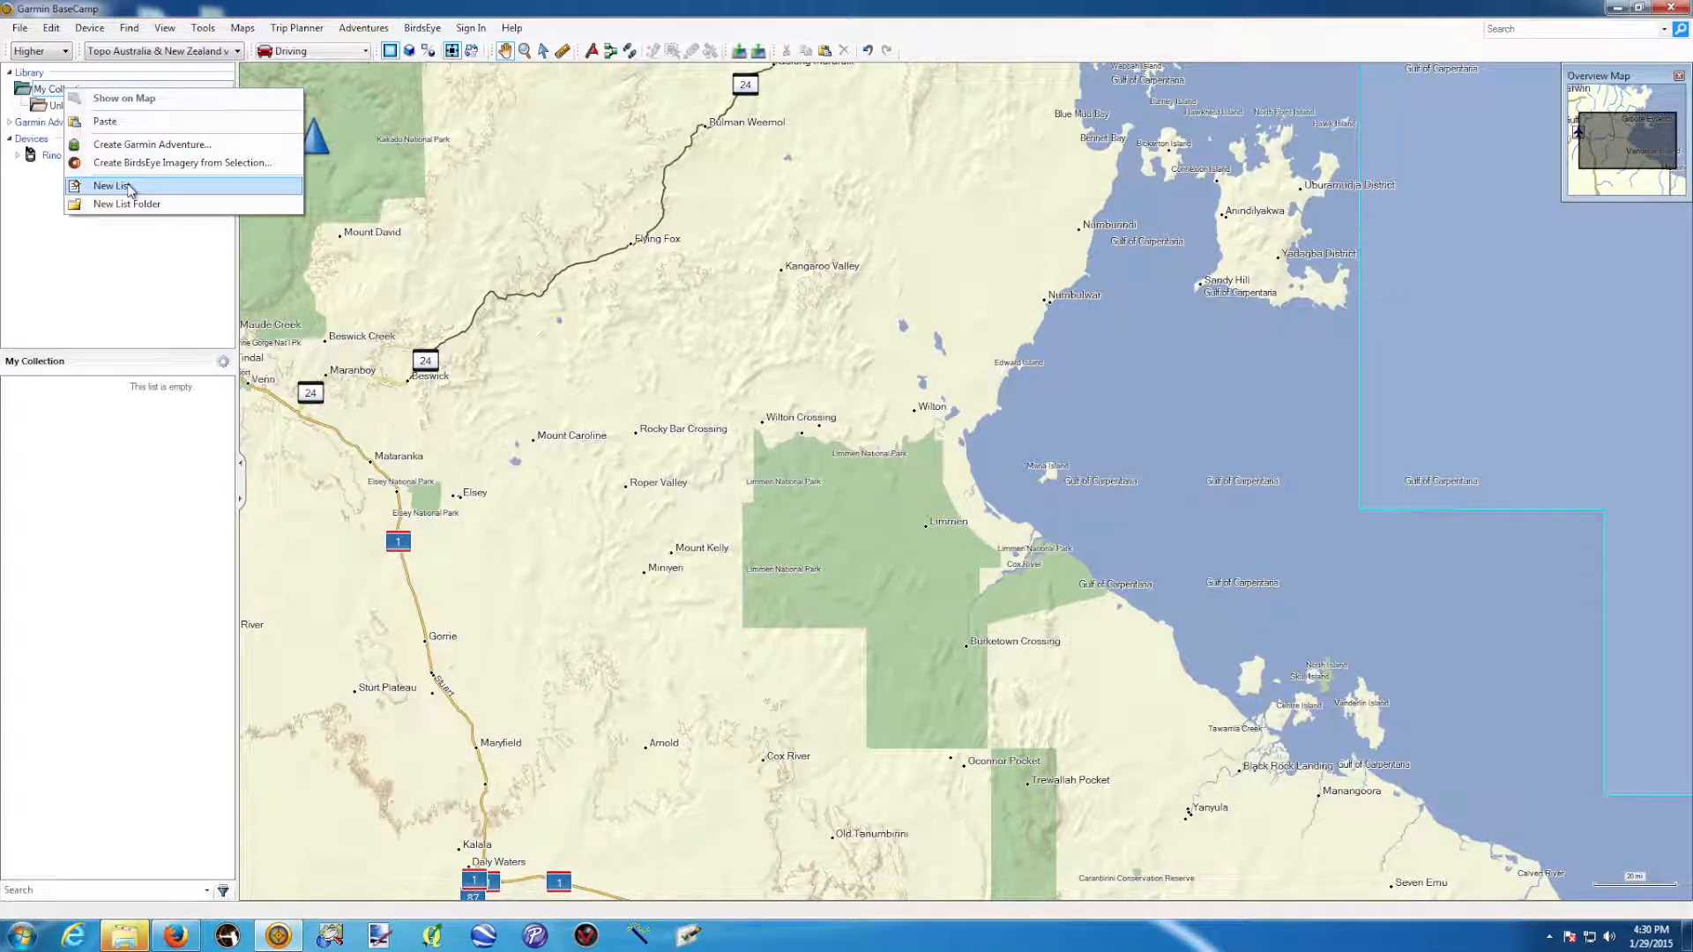
{"action": "left_click", "coordinate": [129, 204]}
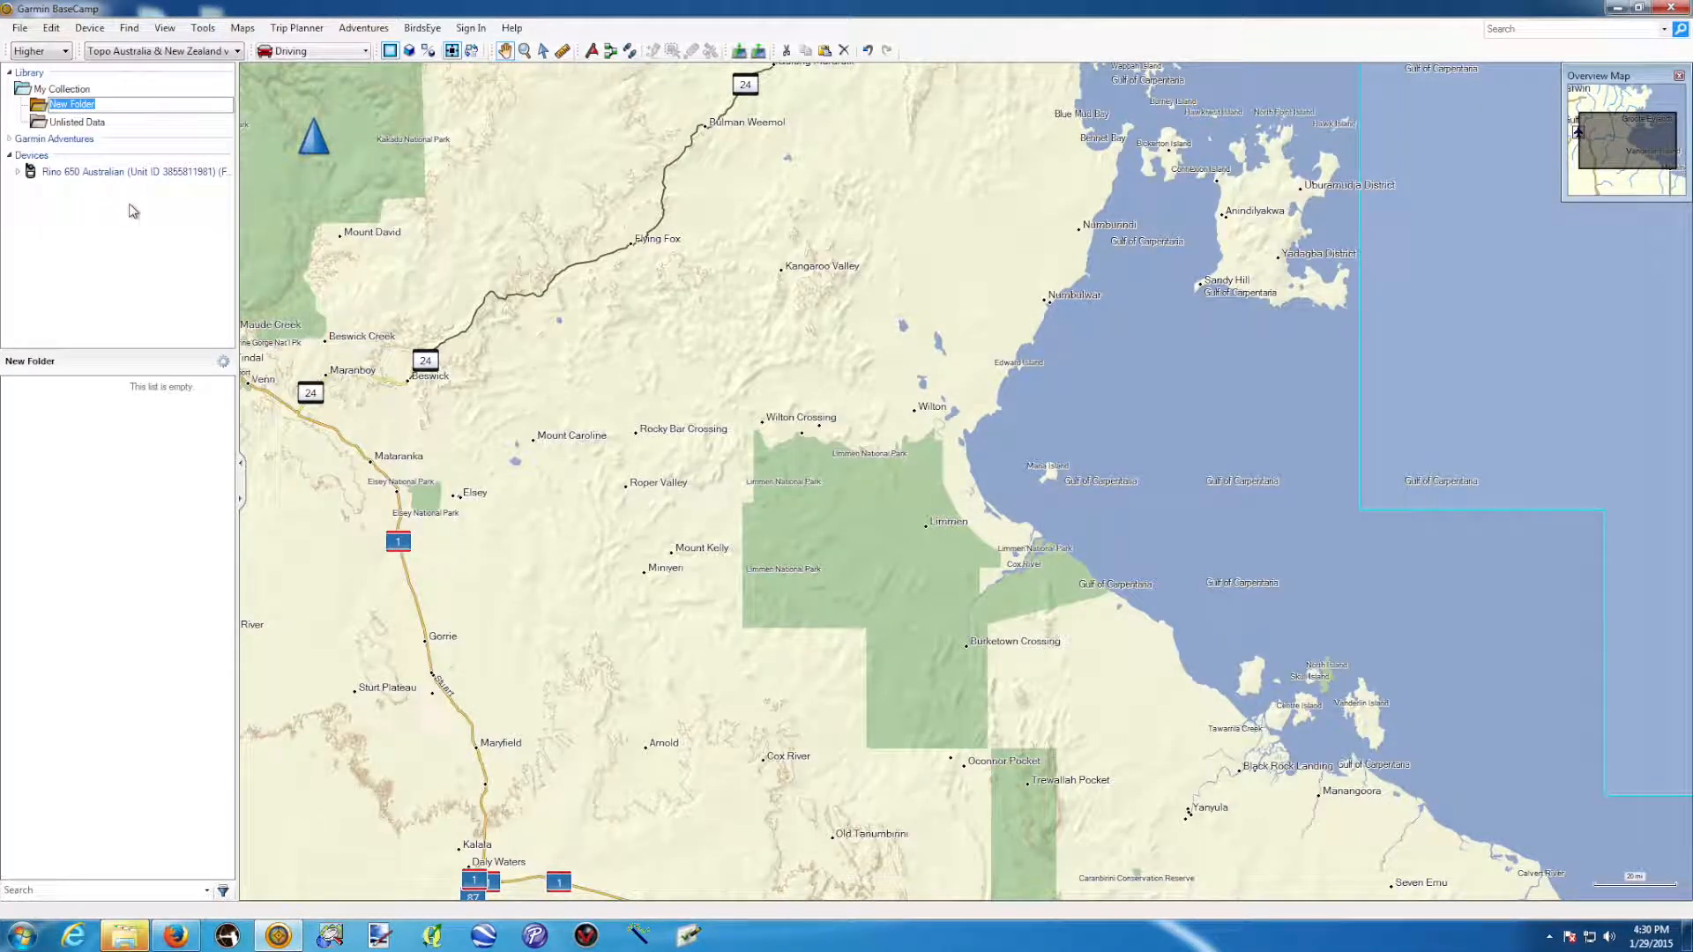
{"action": "type", "text": "Fire"}
{"action": "key", "text": "Escape"}
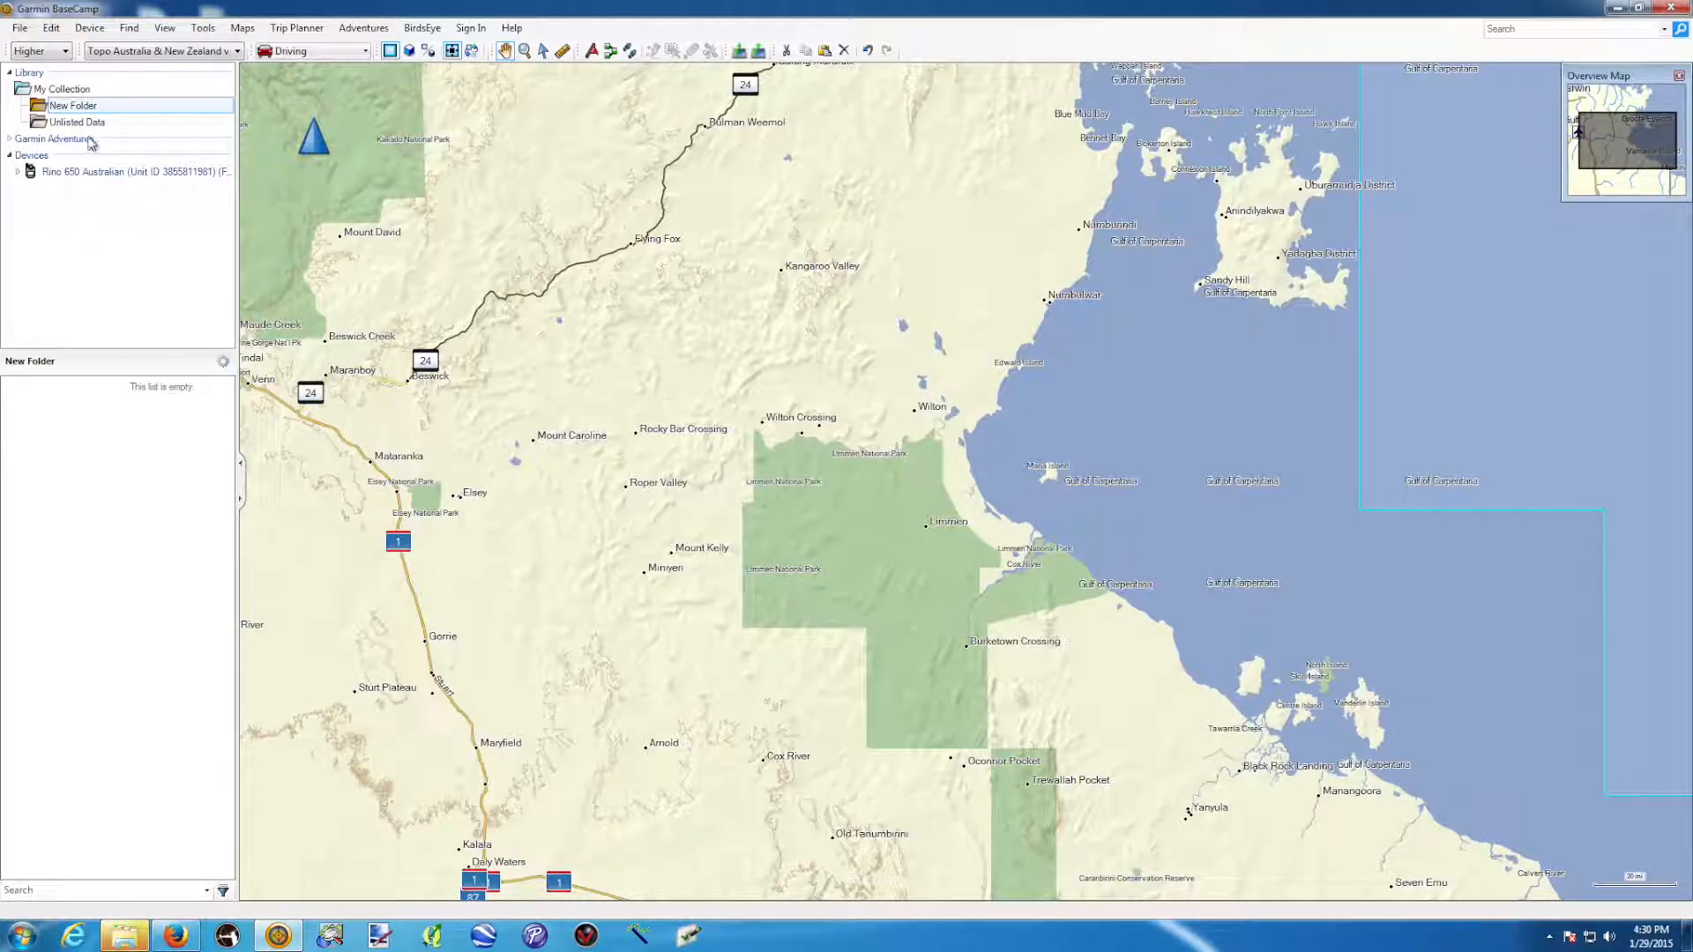
{"action": "left_click", "coordinate": [97, 105]}
{"action": "type", "text": "Fire"}
{"action": "key", "text": "Return"}
Create a list folder named Weed in My Collection.
{"action": "right_click", "coordinate": [76, 92]}
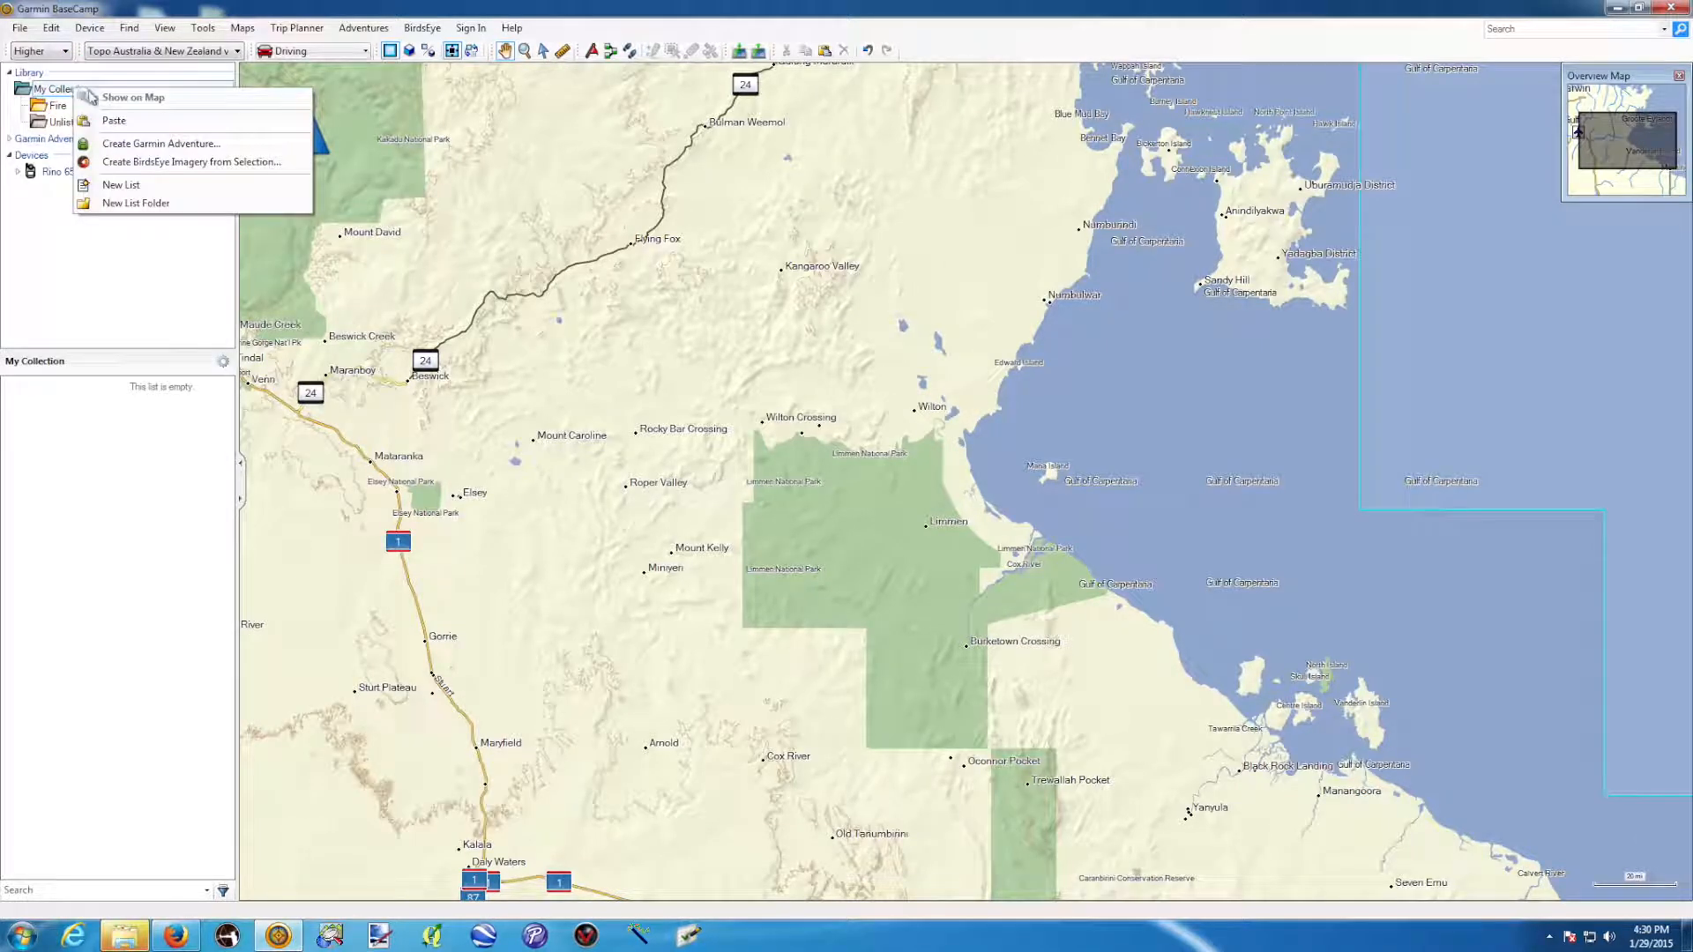
{"action": "left_click", "coordinate": [139, 201]}
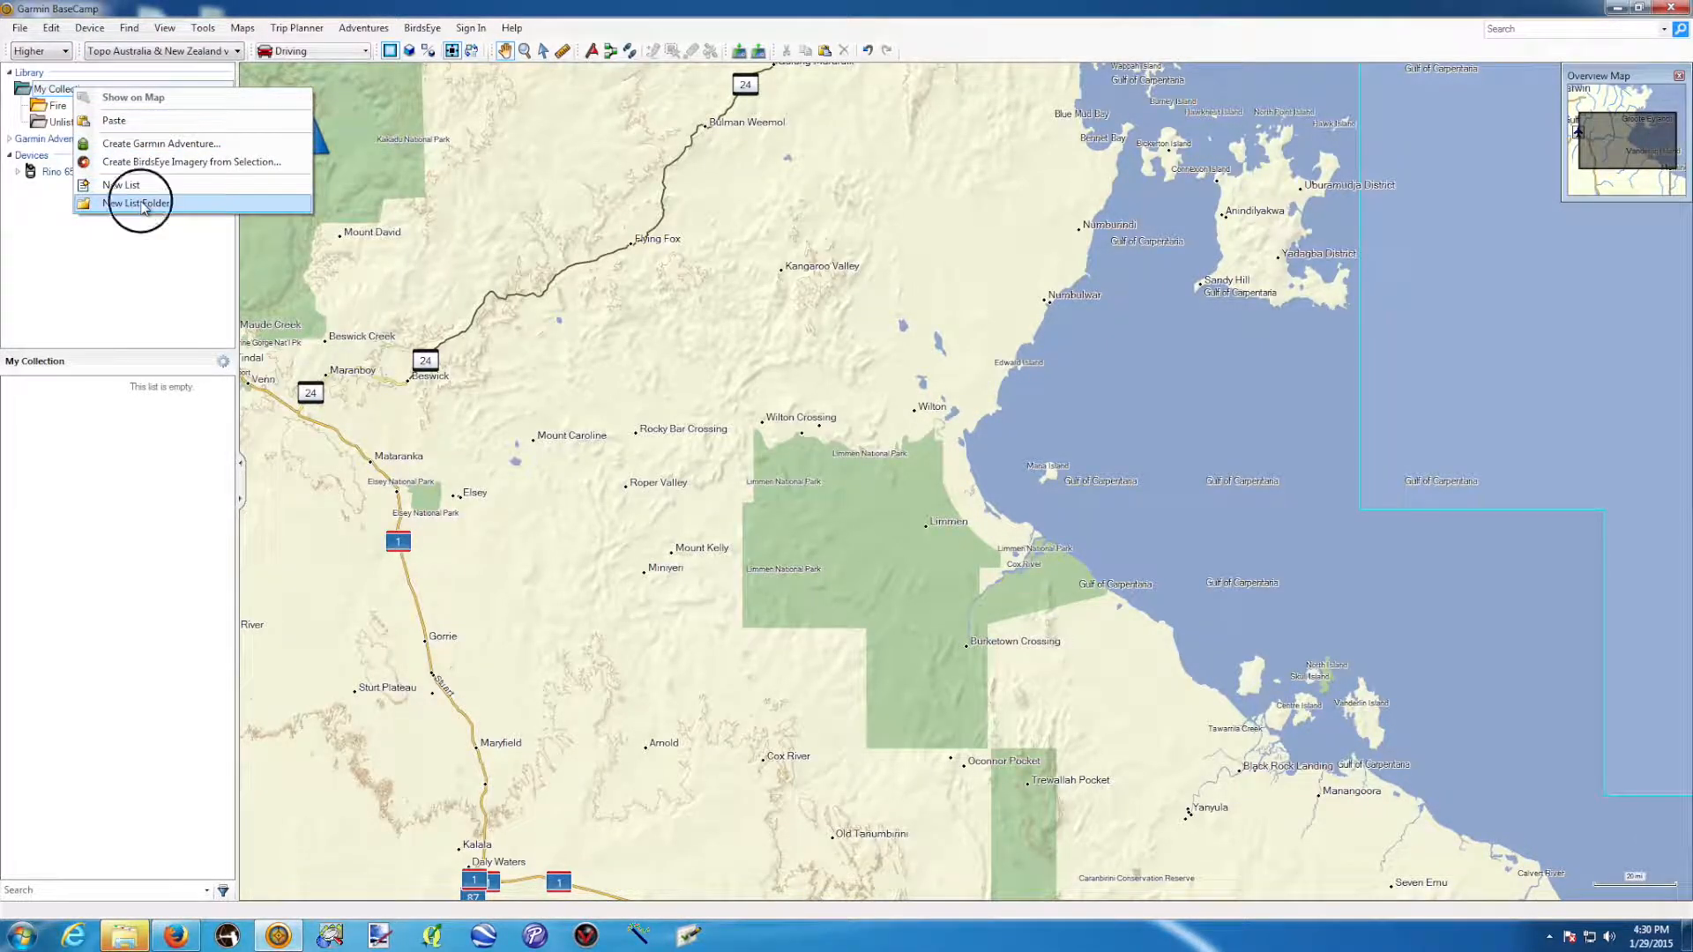
{"action": "type", "text": "Wi"}
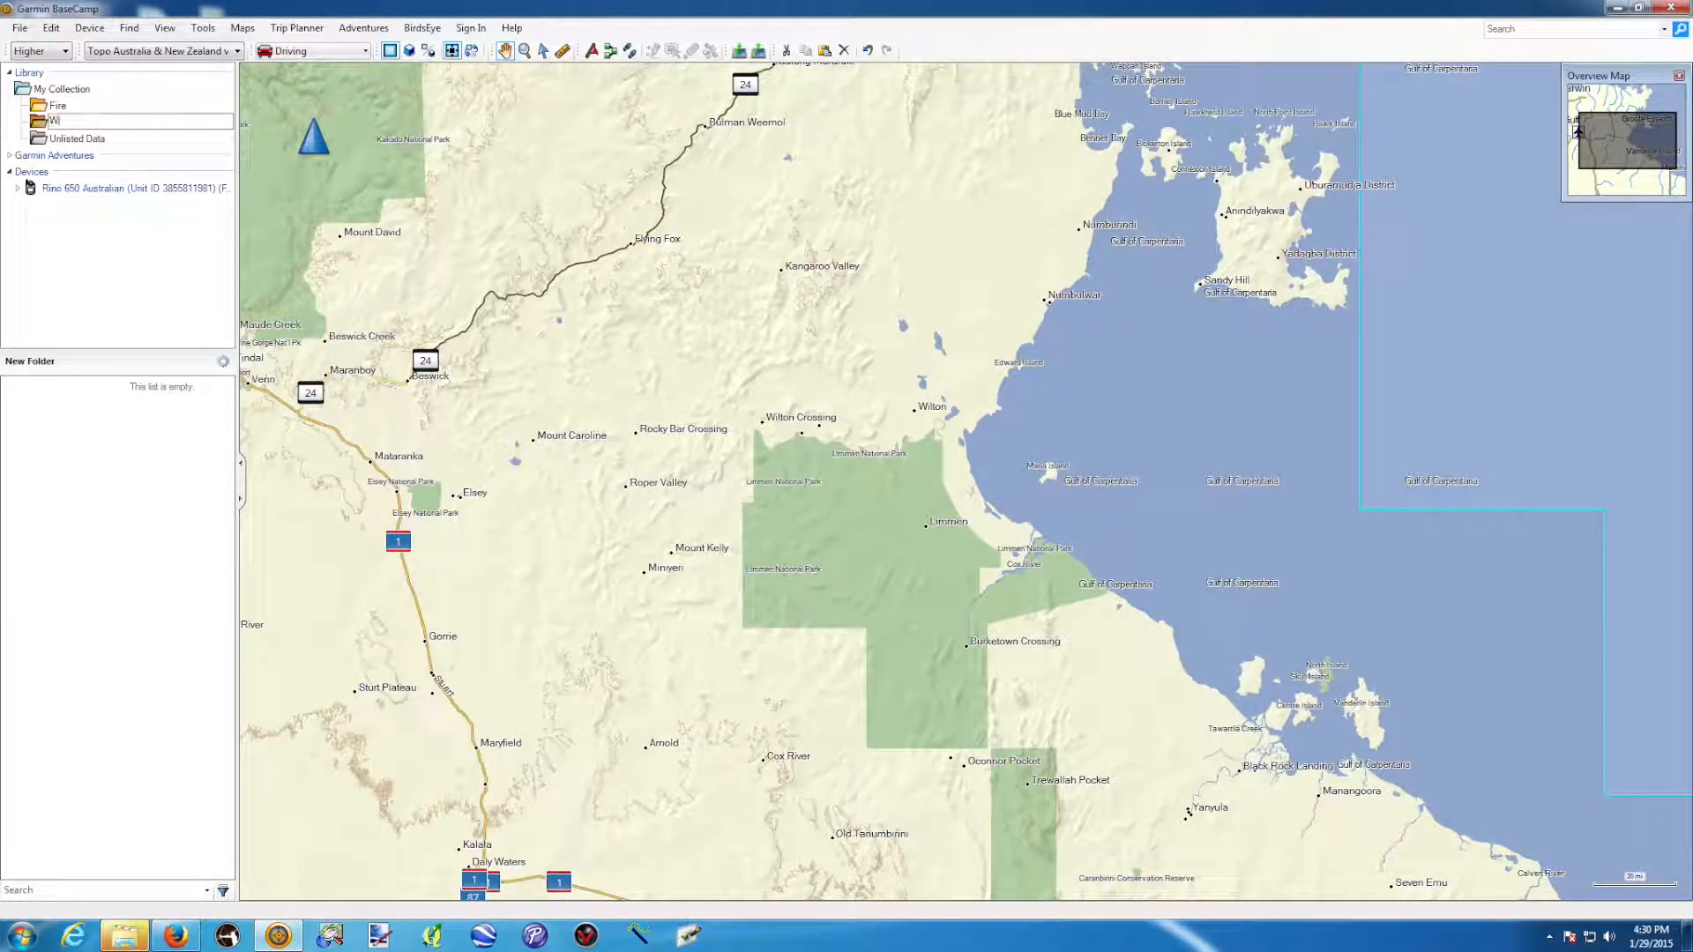
{"action": "left_click", "coordinate": [125, 275]}
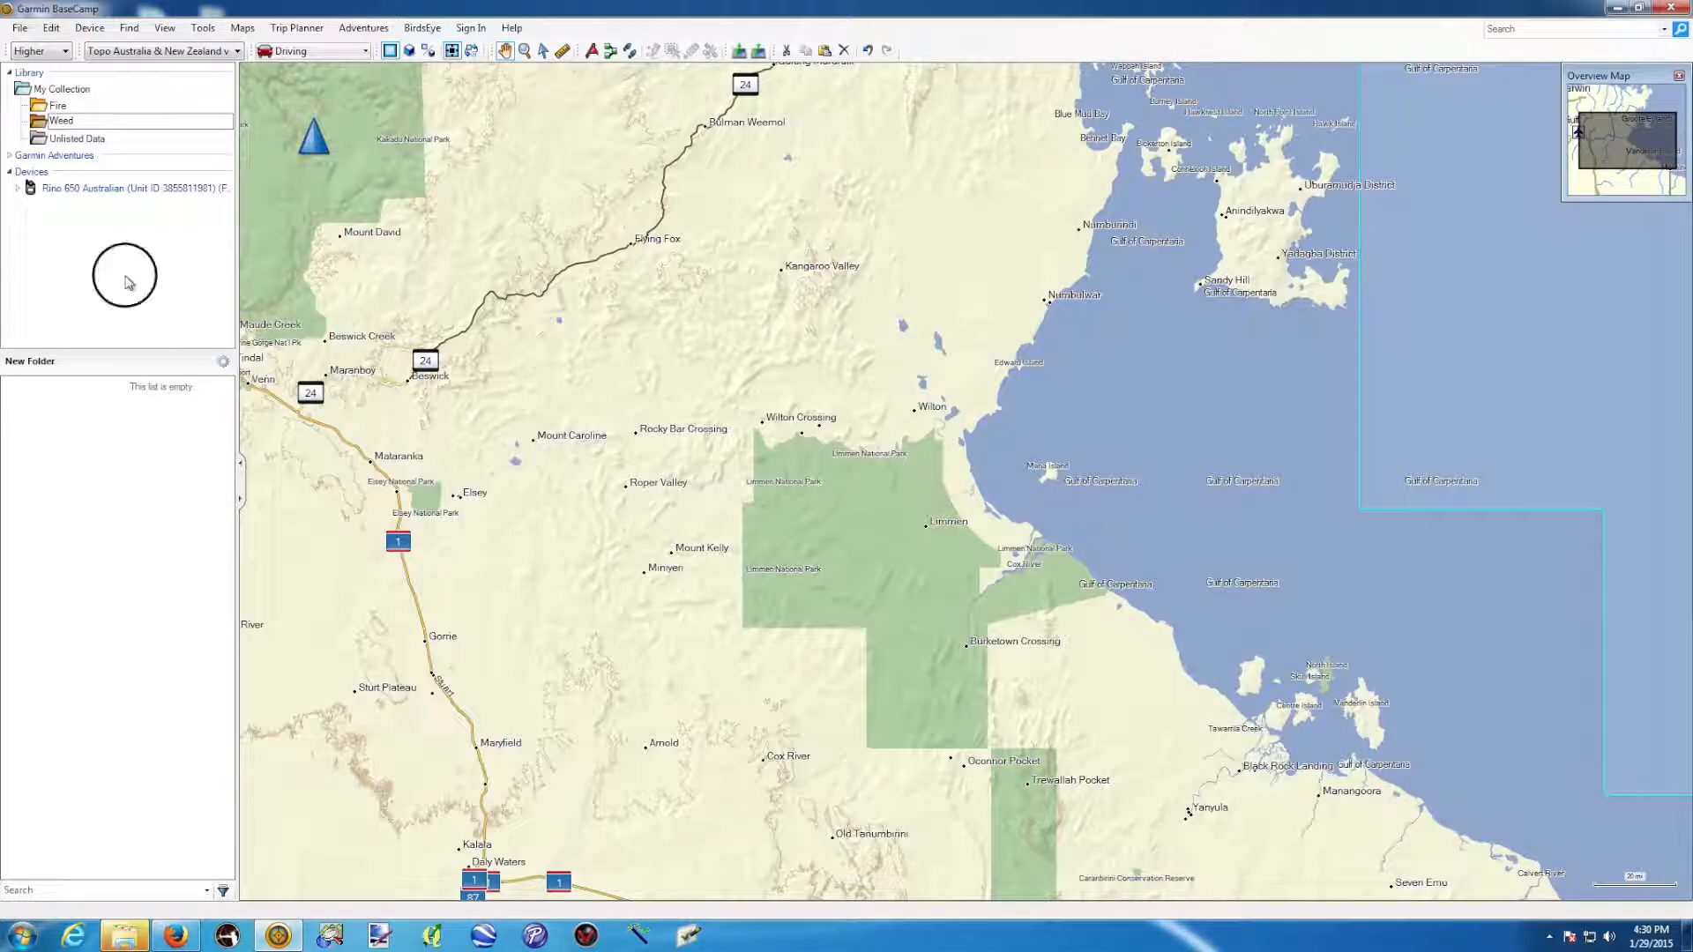
Create a list folder named Feral in My Collection.
{"action": "right_click", "coordinate": [70, 87]}
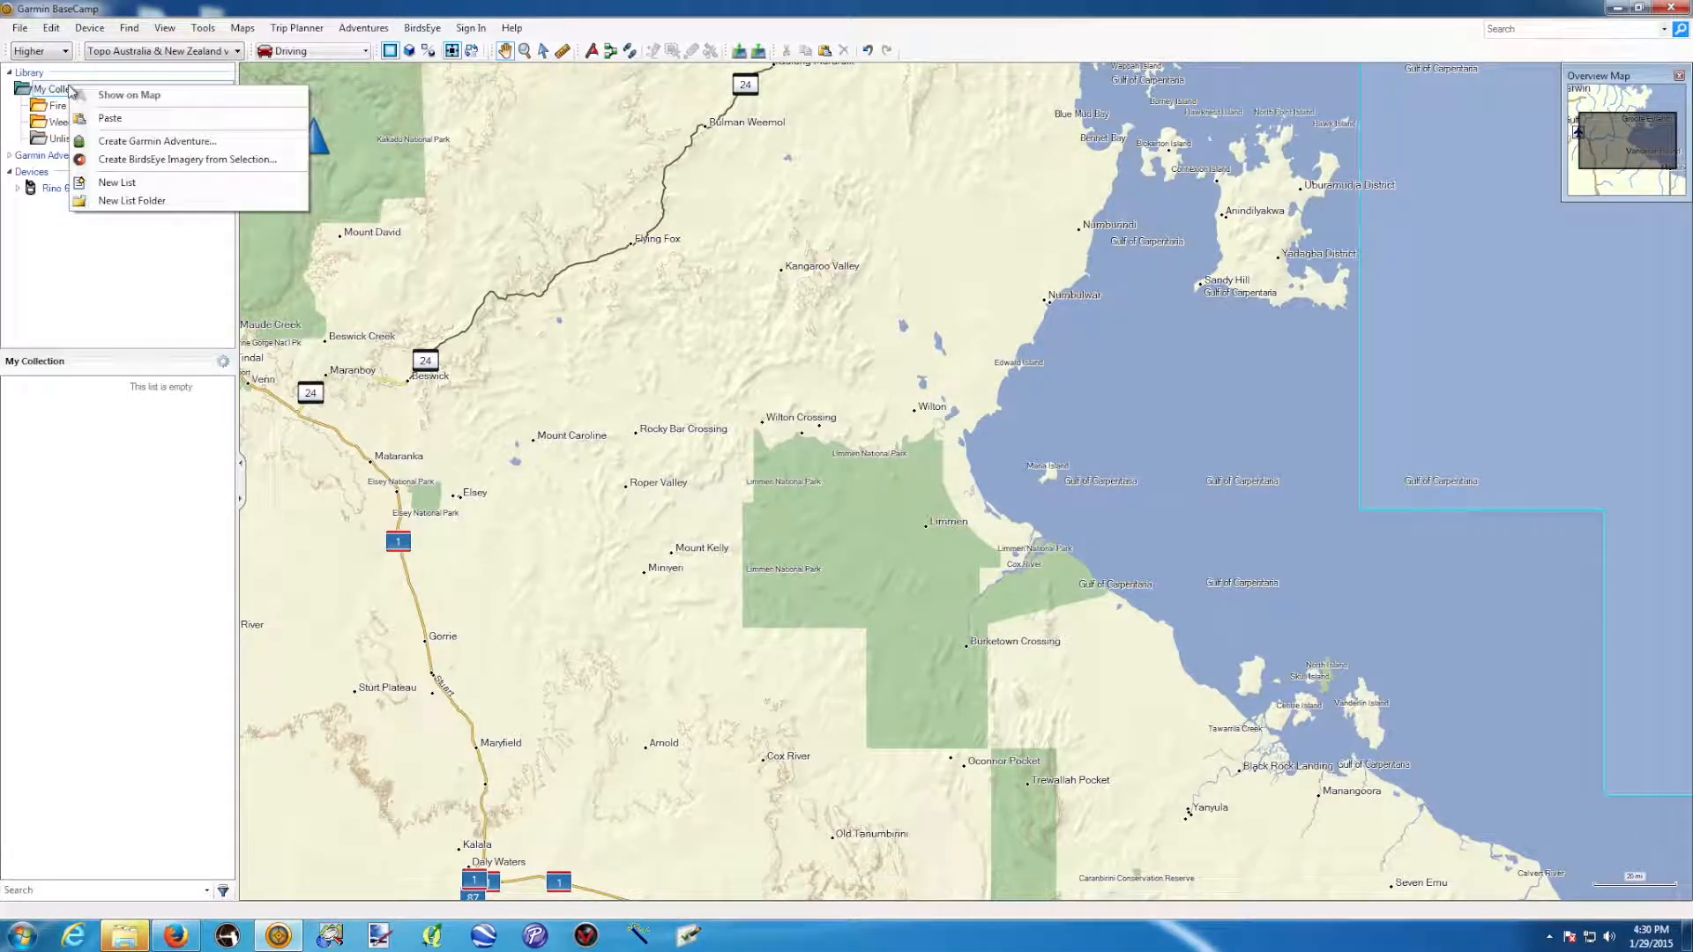
{"action": "left_click", "coordinate": [141, 201]}
{"action": "type", "text": "Feral"}
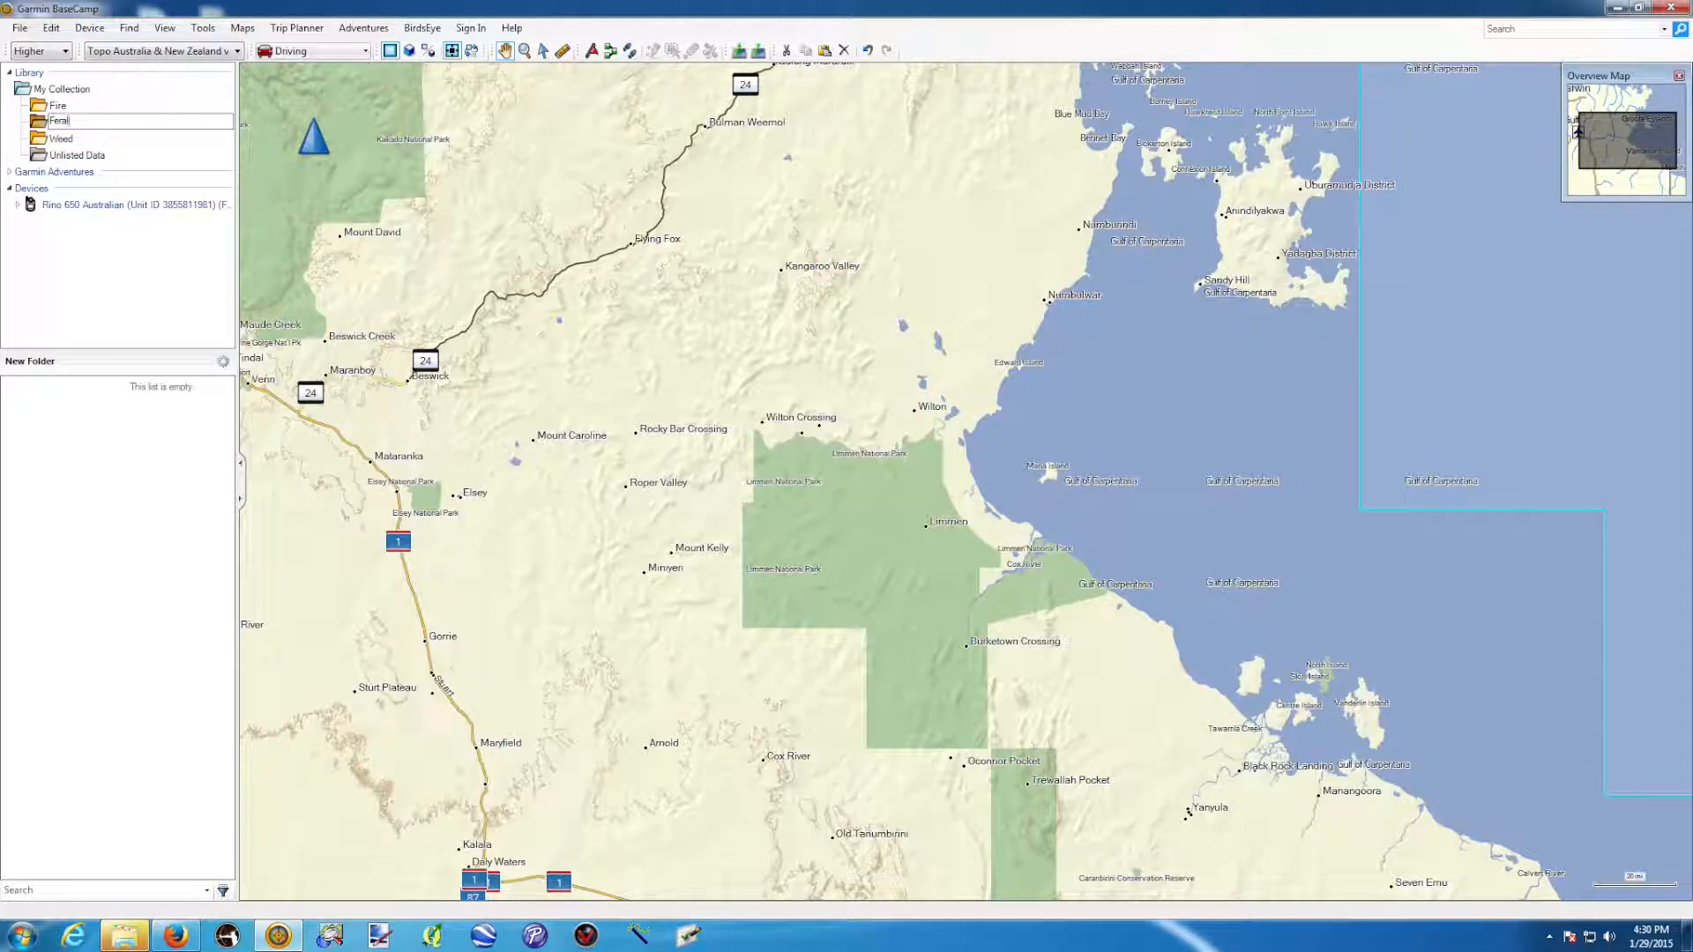
{"action": "key", "text": "Return"}
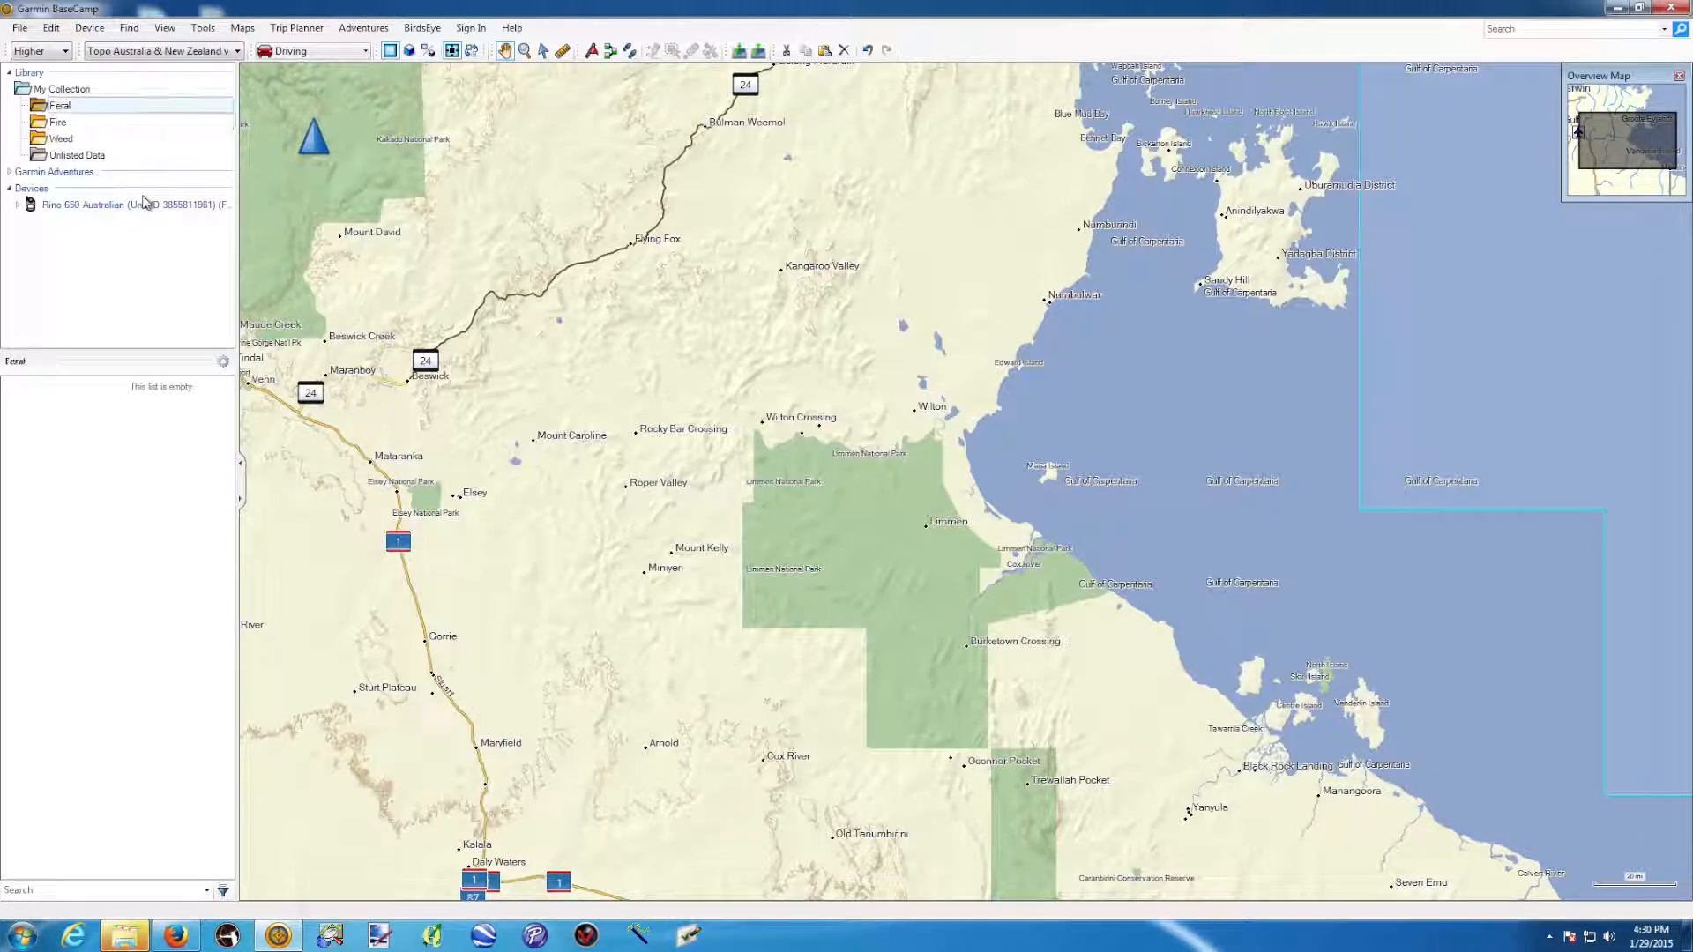
Create a list folder named 2014 inside the Fire folder.
{"action": "left_click", "coordinate": [51, 124]}
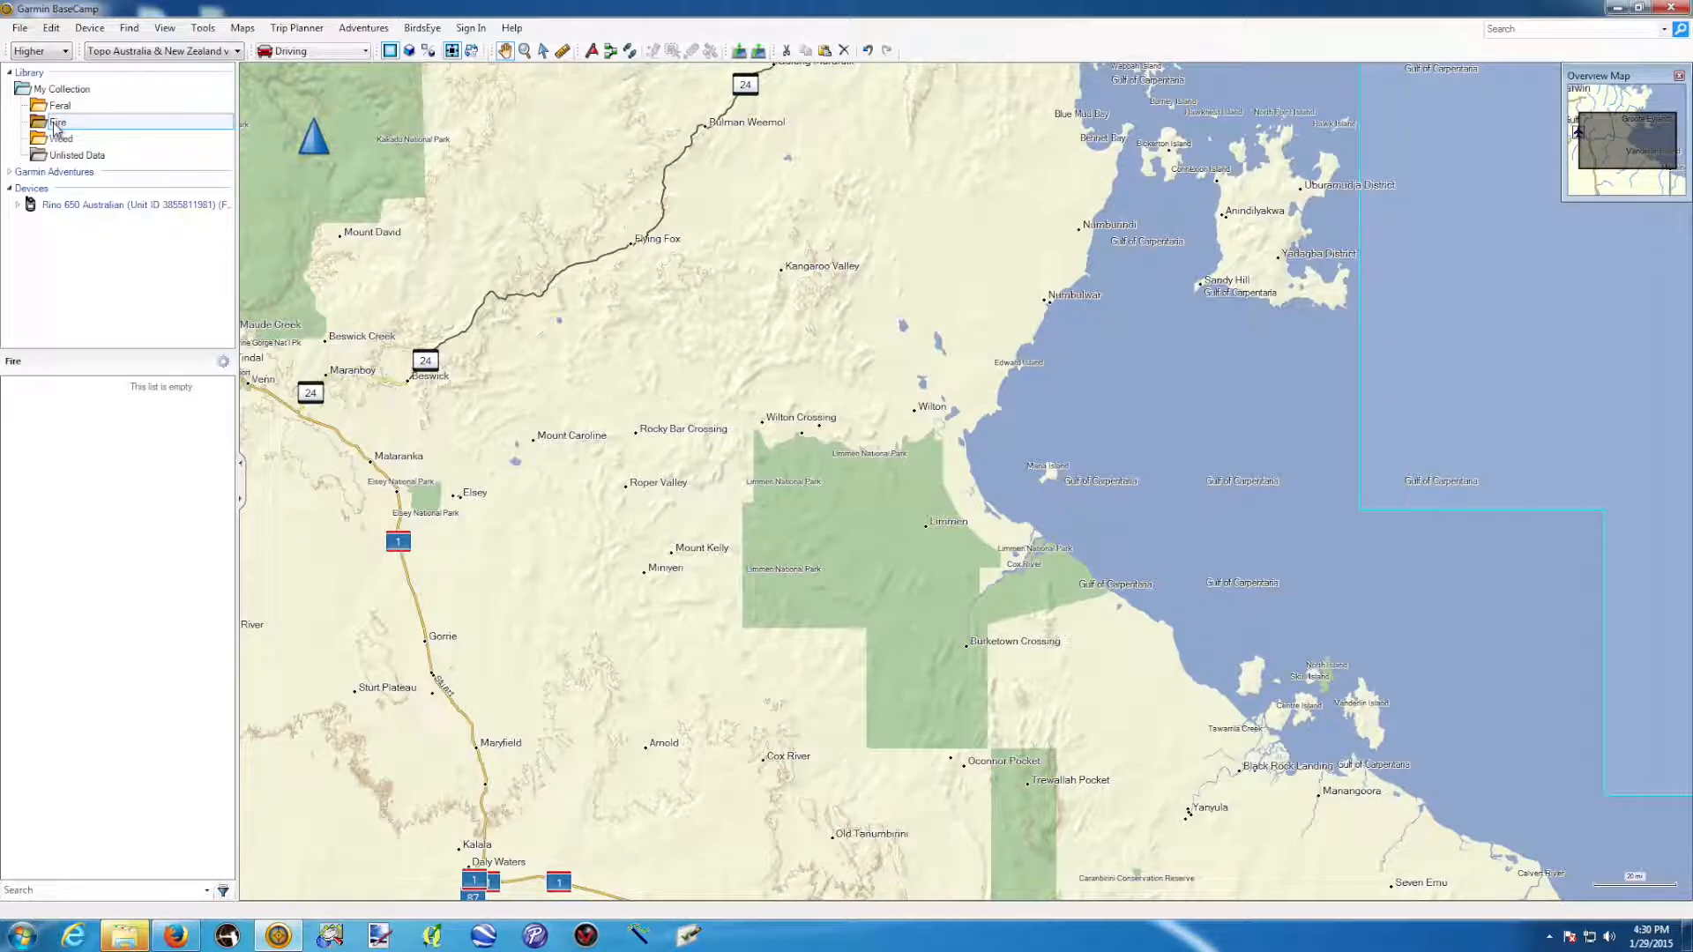
{"action": "right_click", "coordinate": [55, 128]}
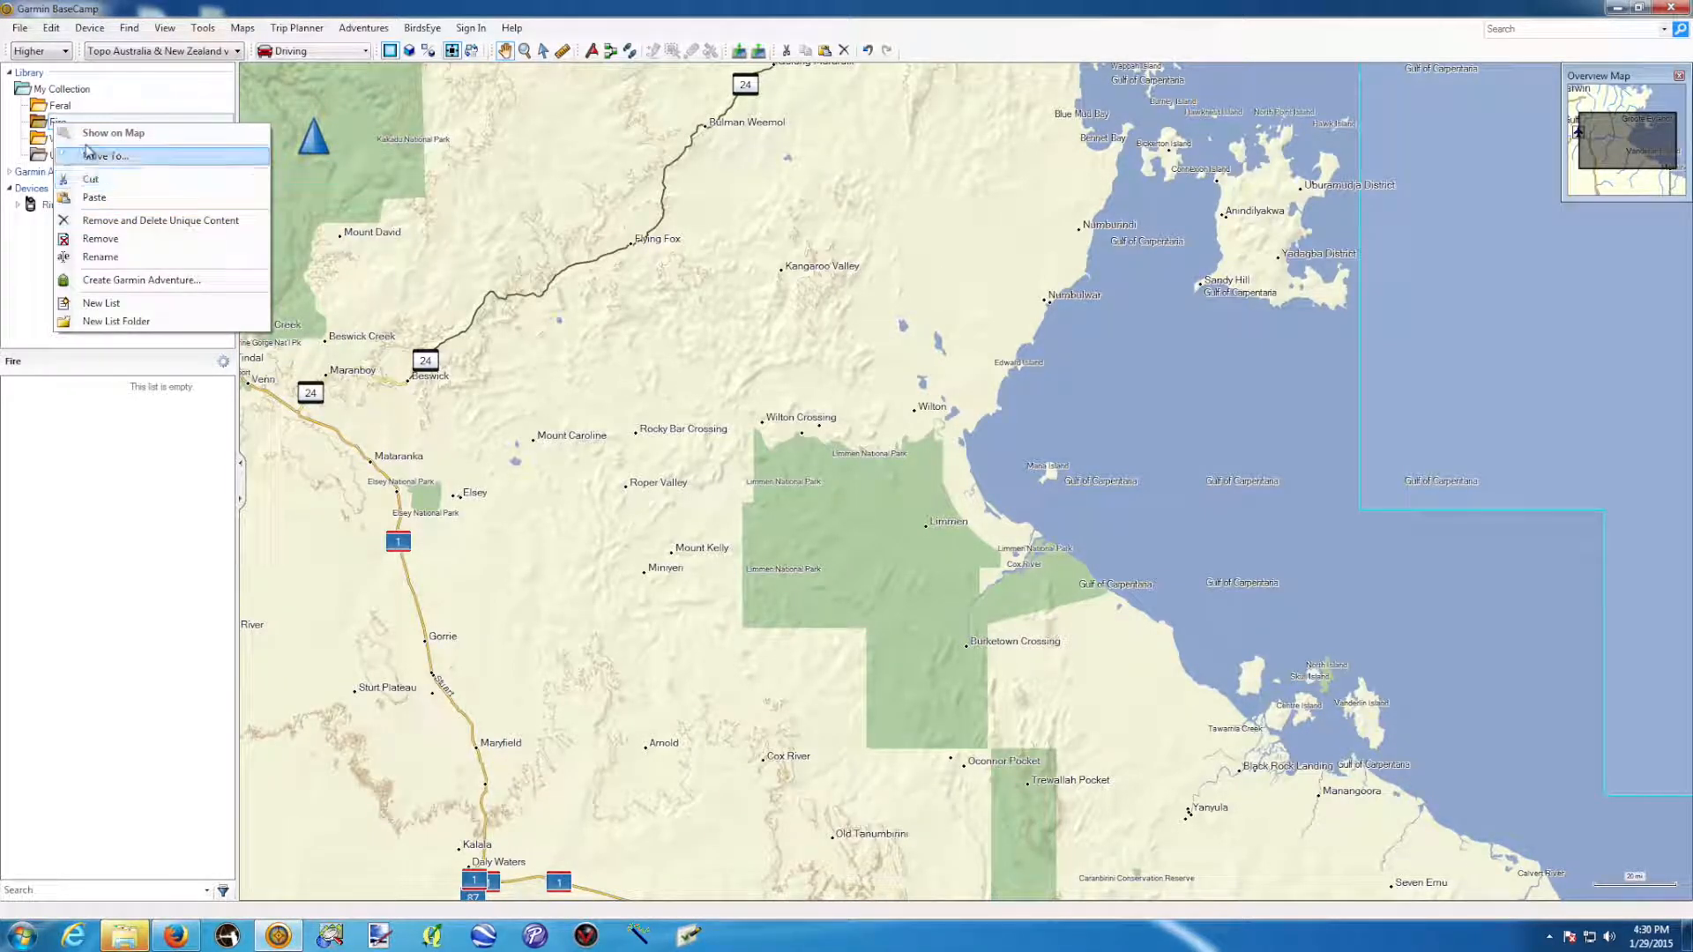
{"action": "left_click", "coordinate": [121, 322]}
{"action": "type", "text": "20"}
{"action": "key", "text": "Return"}
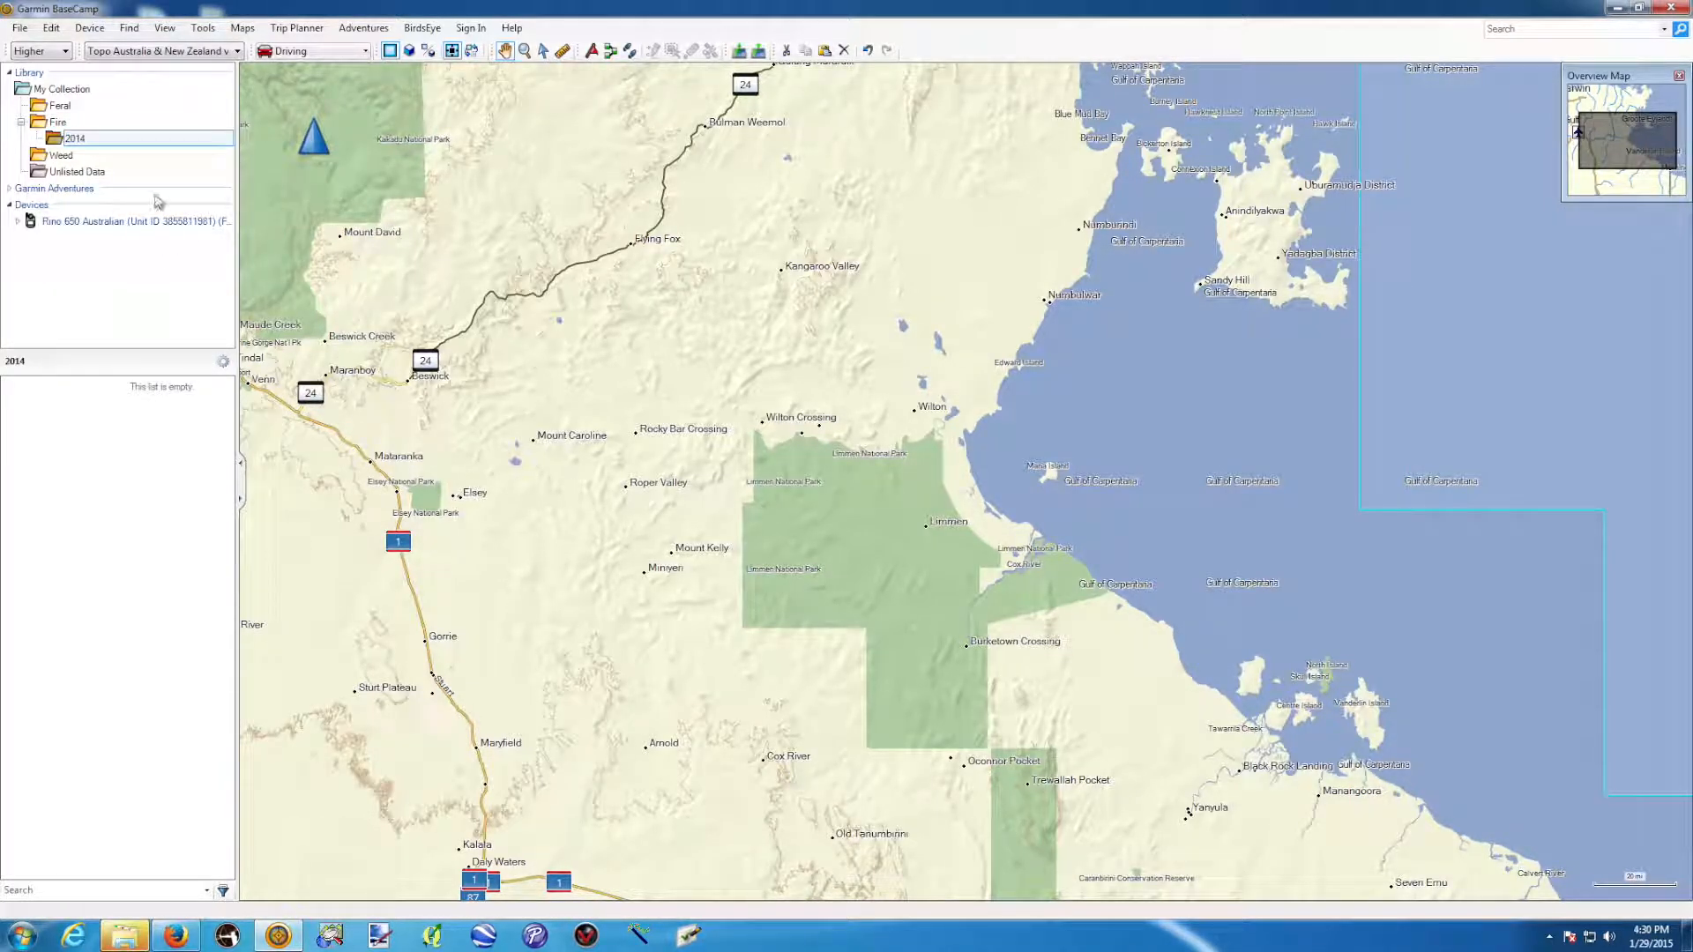
Create a list folder named 2015 inside the Fire folder.
{"action": "left_click", "coordinate": [53, 122]}
{"action": "right_click", "coordinate": [53, 124]}
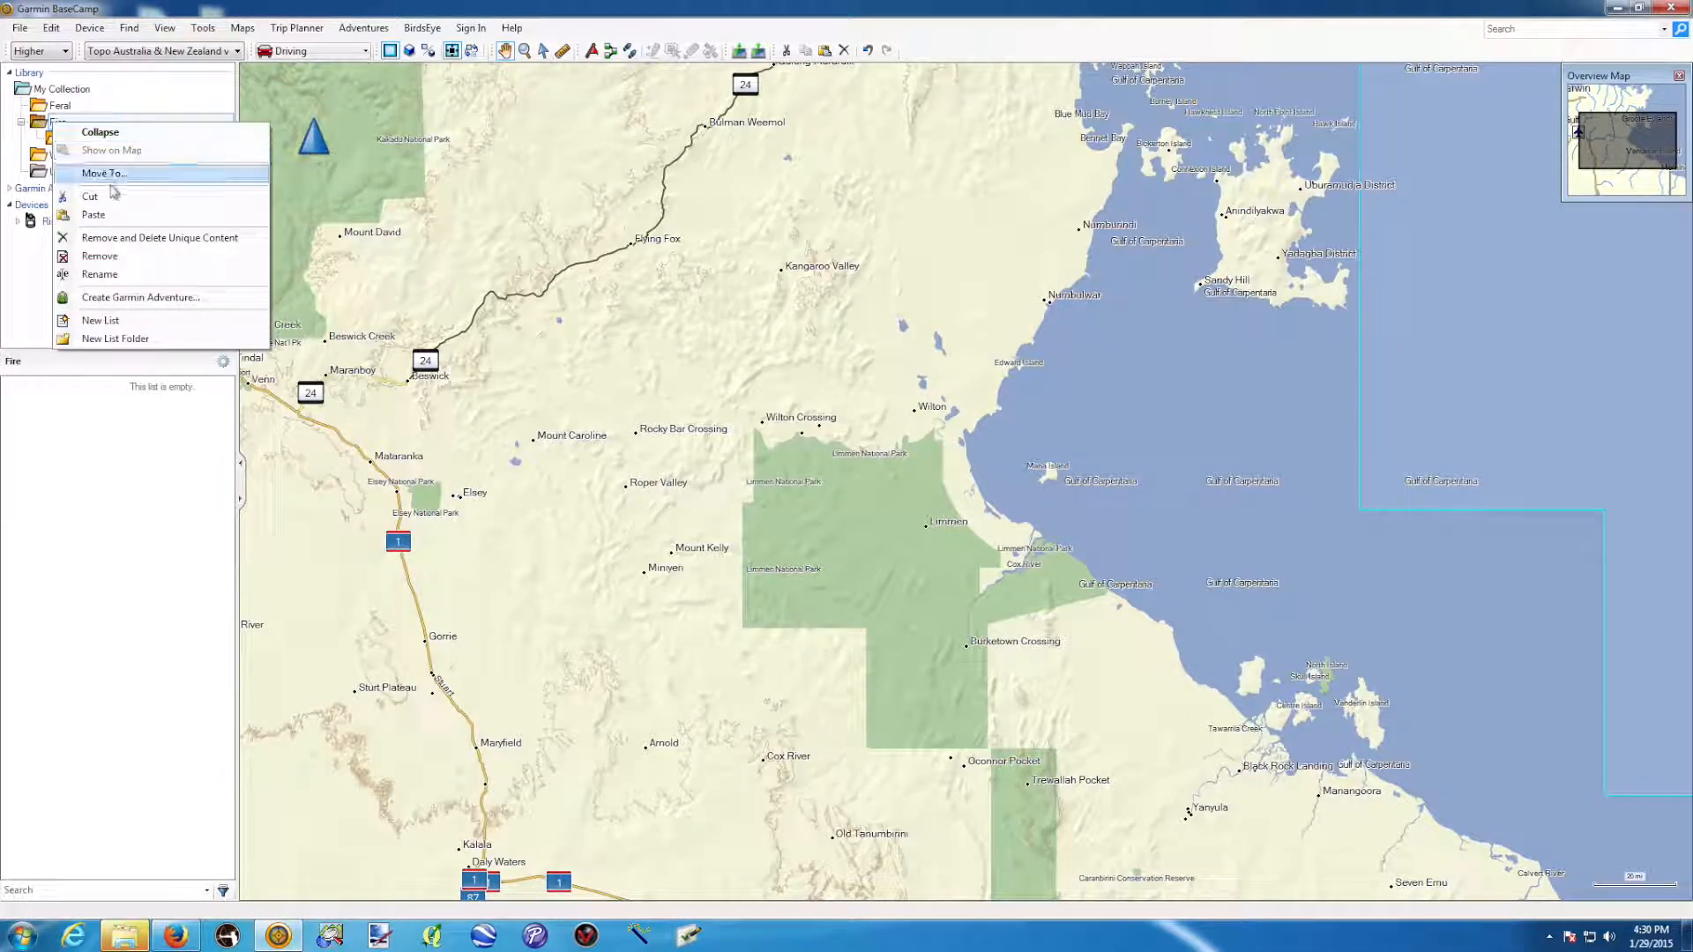
{"action": "left_click", "coordinate": [135, 339]}
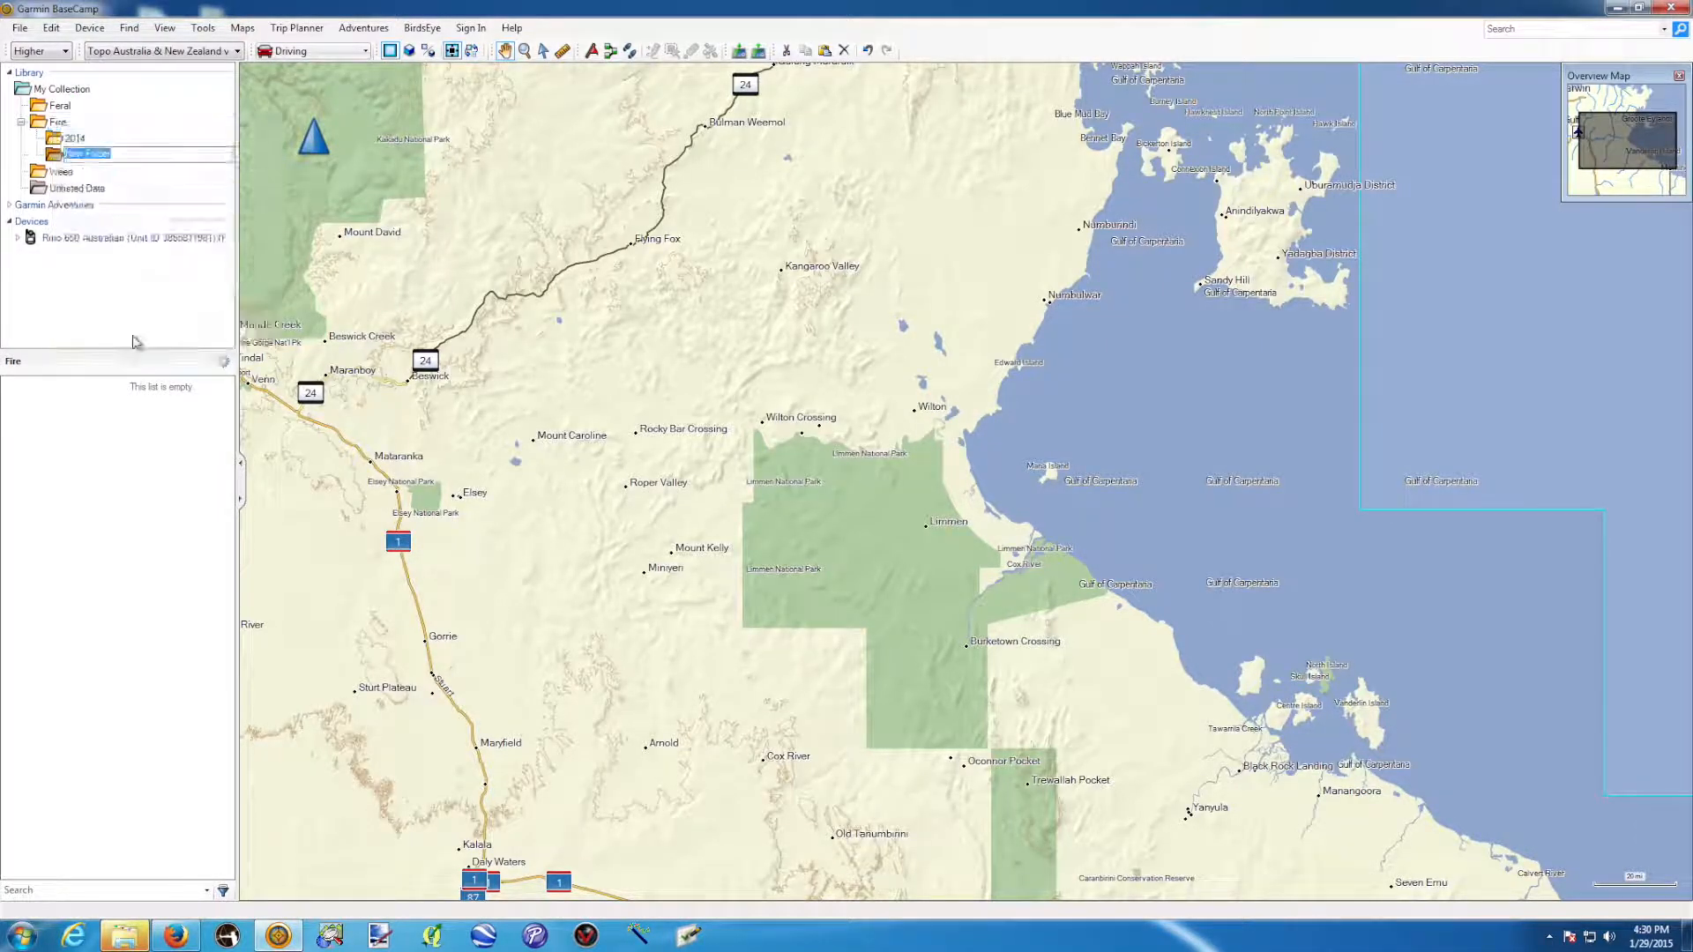
{"action": "type", "text": "2015"}
{"action": "key", "text": "Return"}
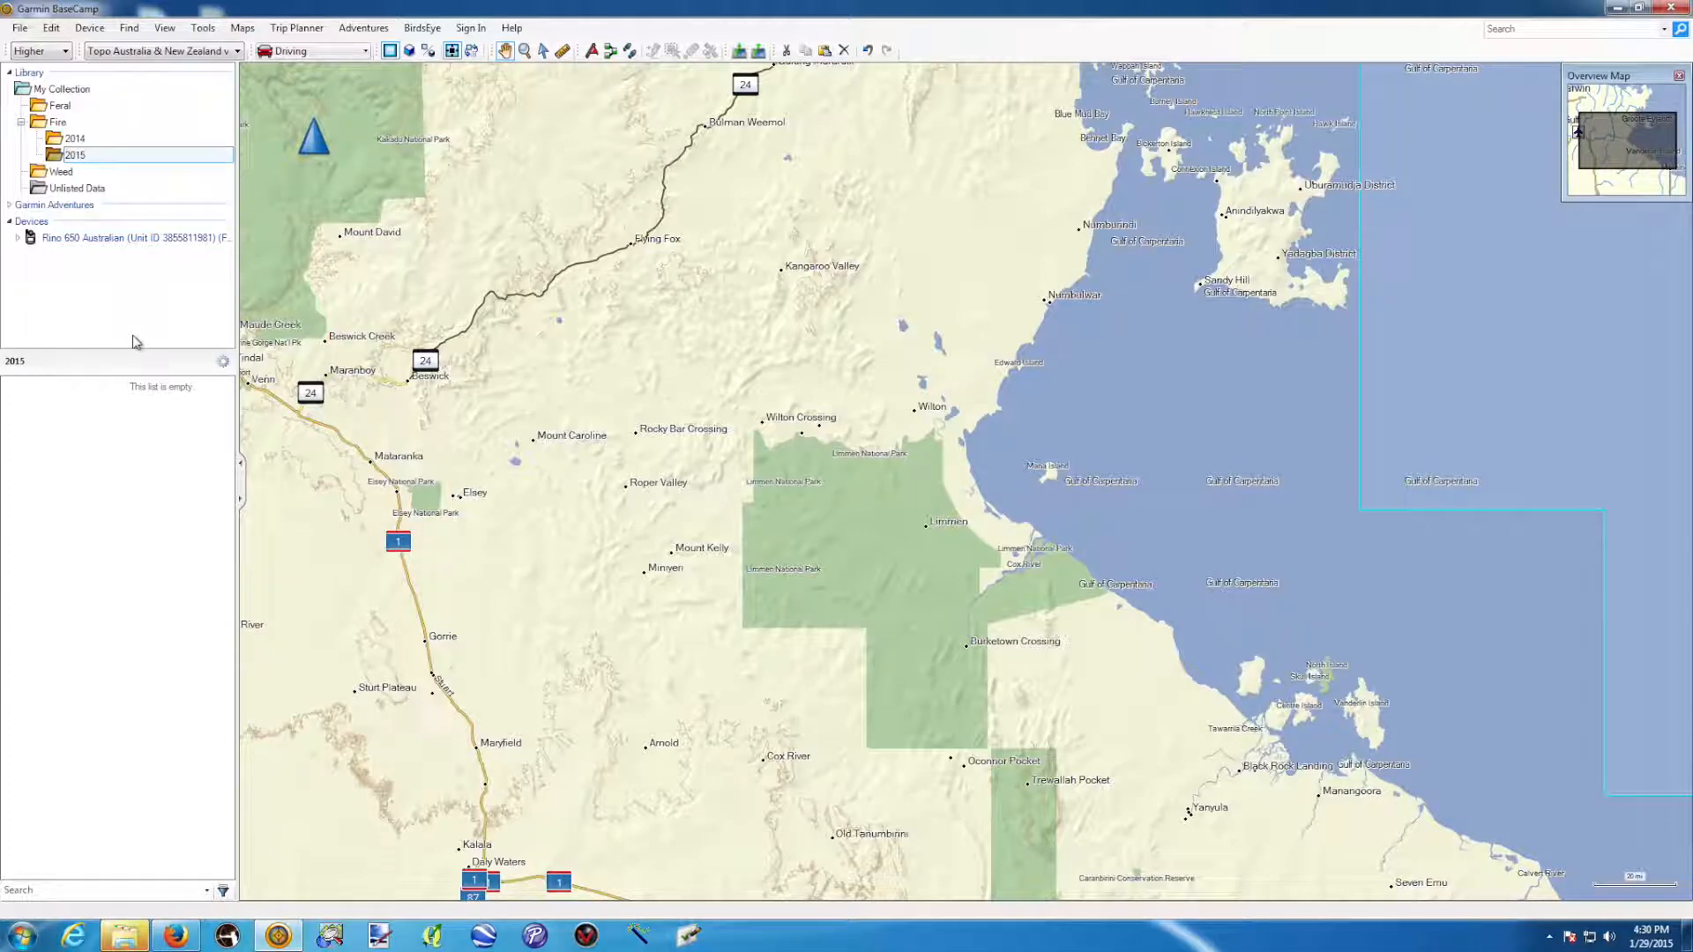
{"action": "left_click", "coordinate": [78, 139]}
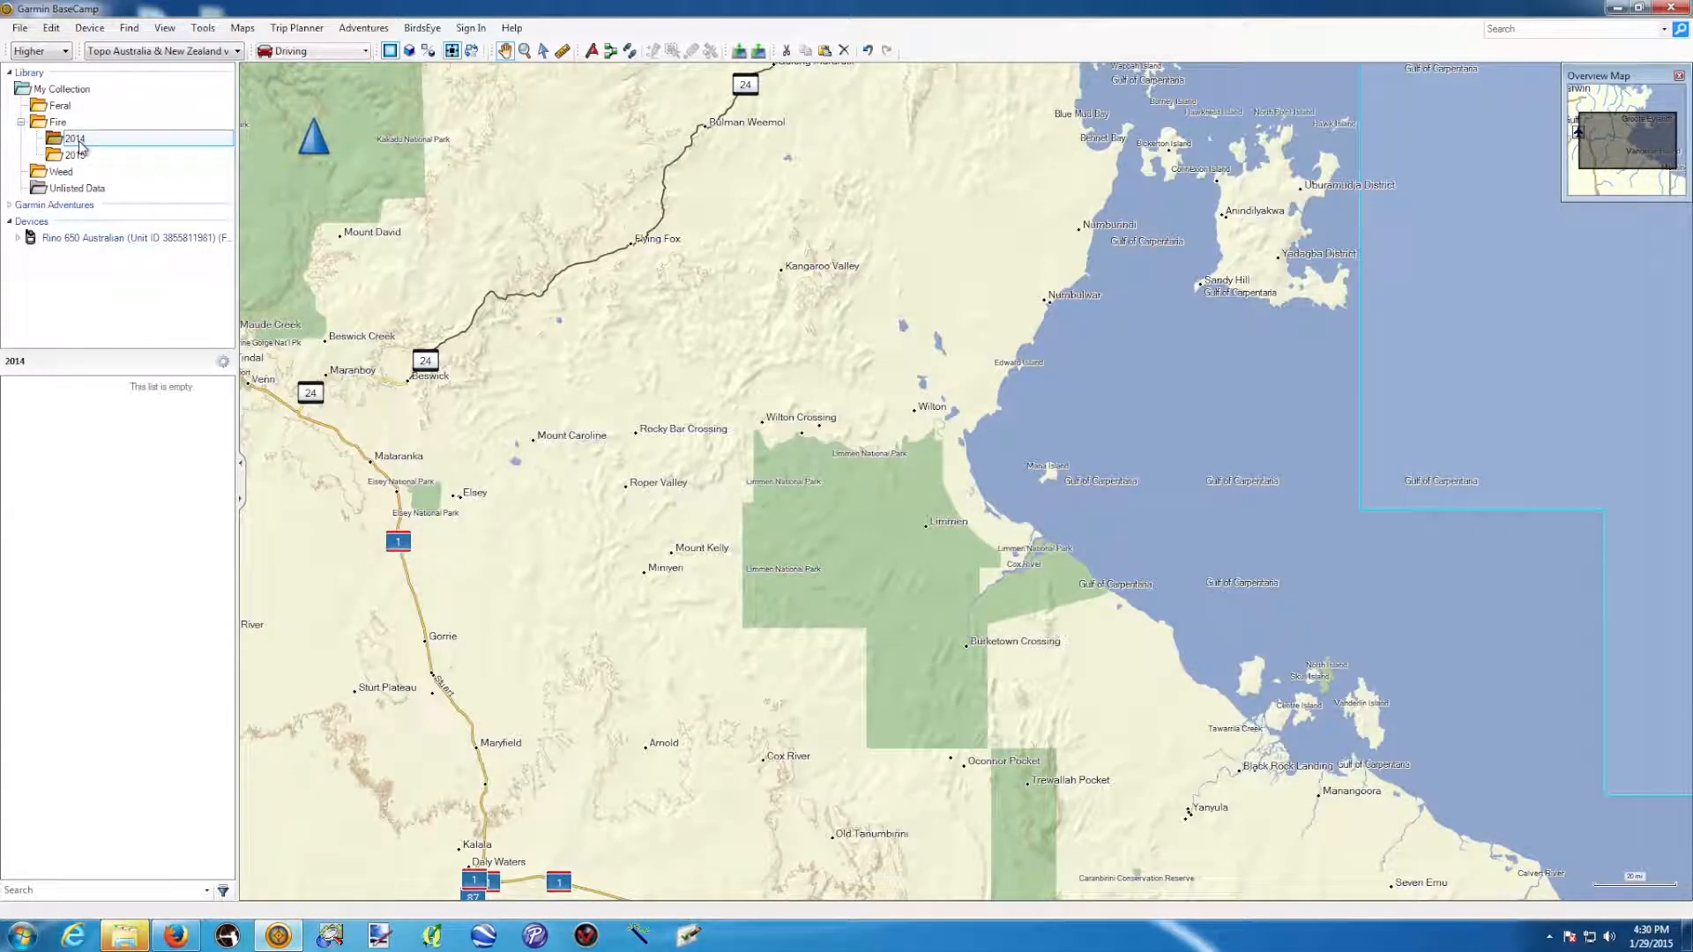
{"action": "right_click", "coordinate": [79, 144]}
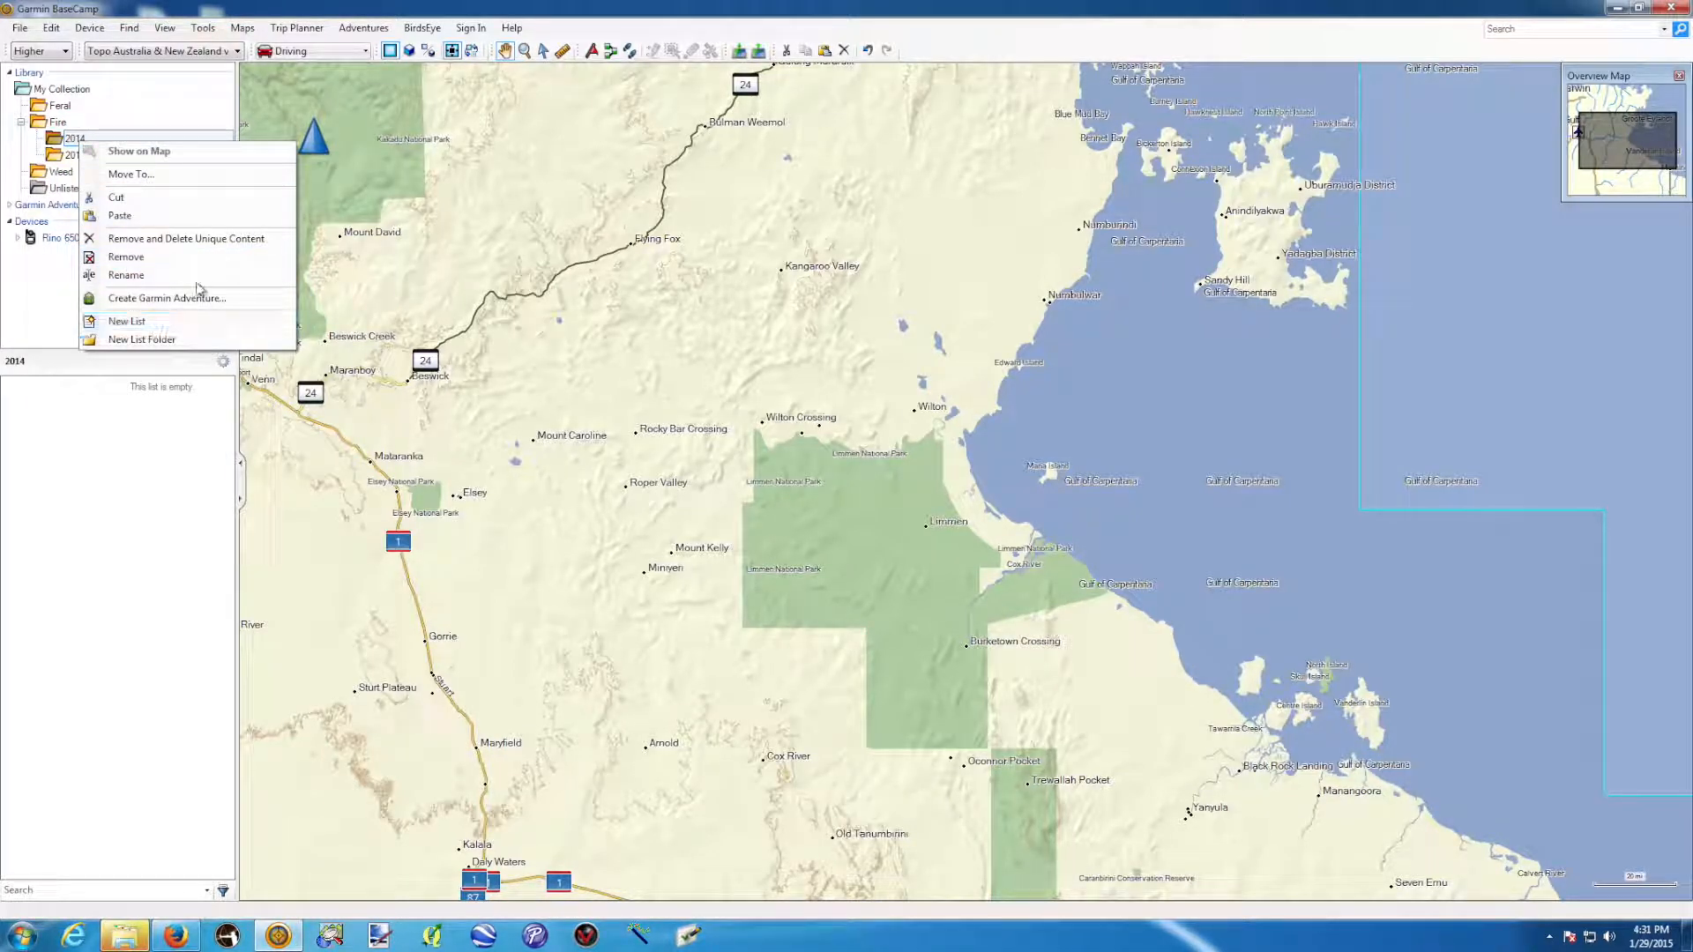
{"action": "key", "text": "Escape"}
Create a list named Area 1 inside Fire's 2014 folder.
{"action": "left_click", "coordinate": [81, 141]}
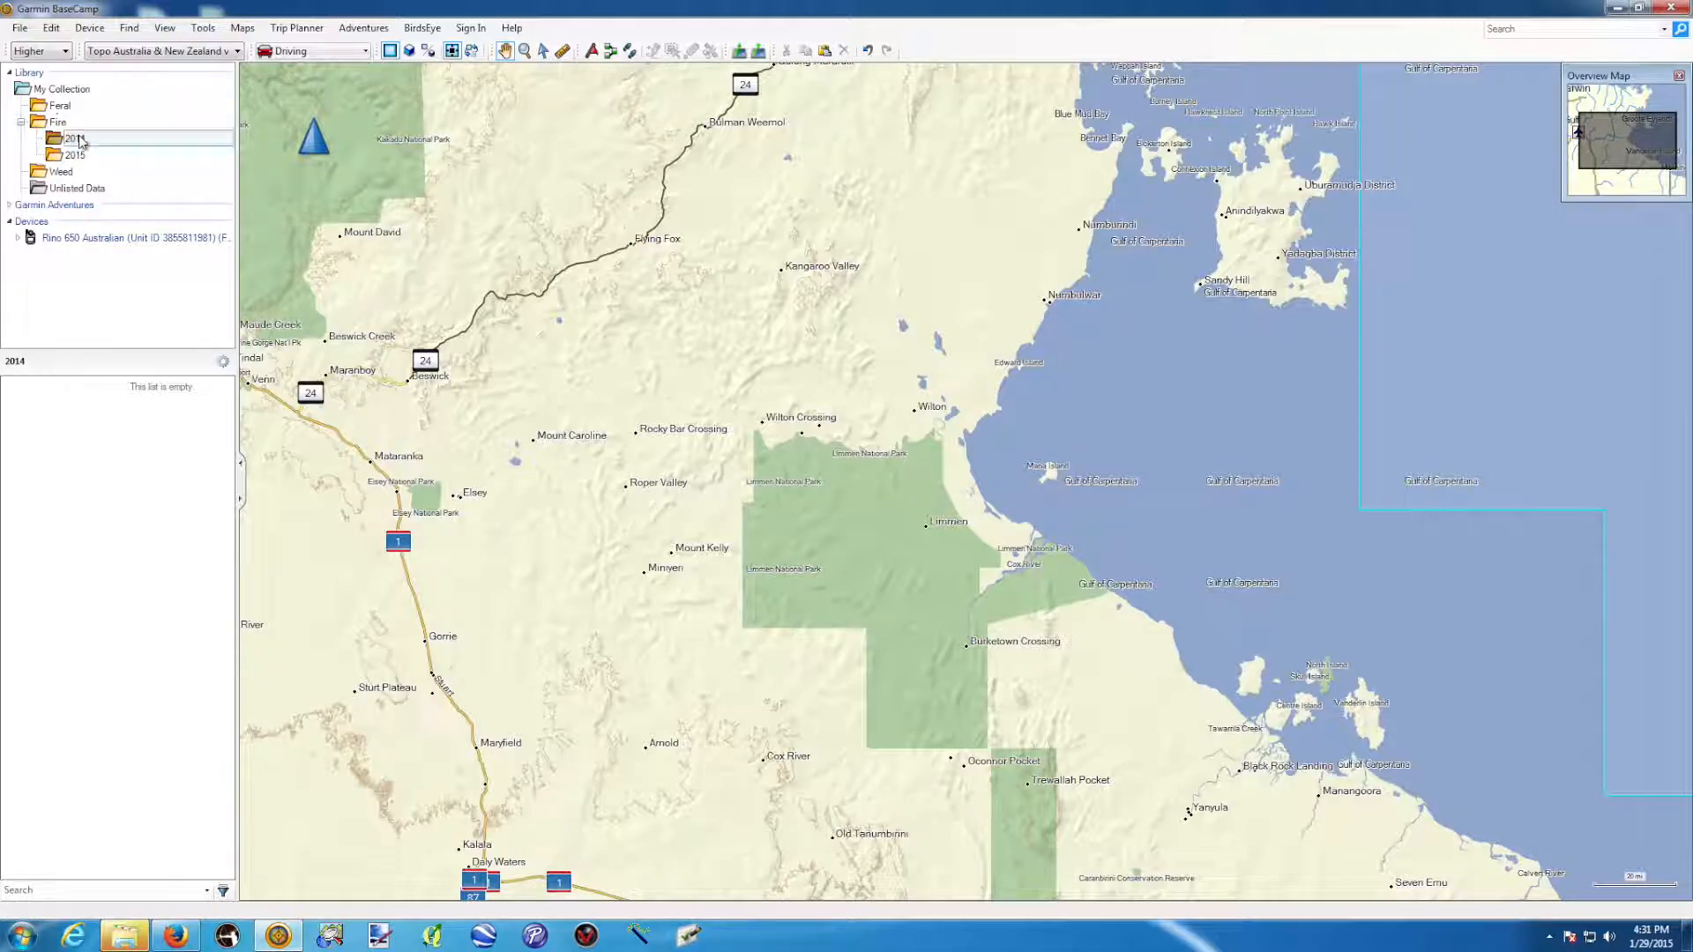
{"action": "right_click", "coordinate": [79, 141]}
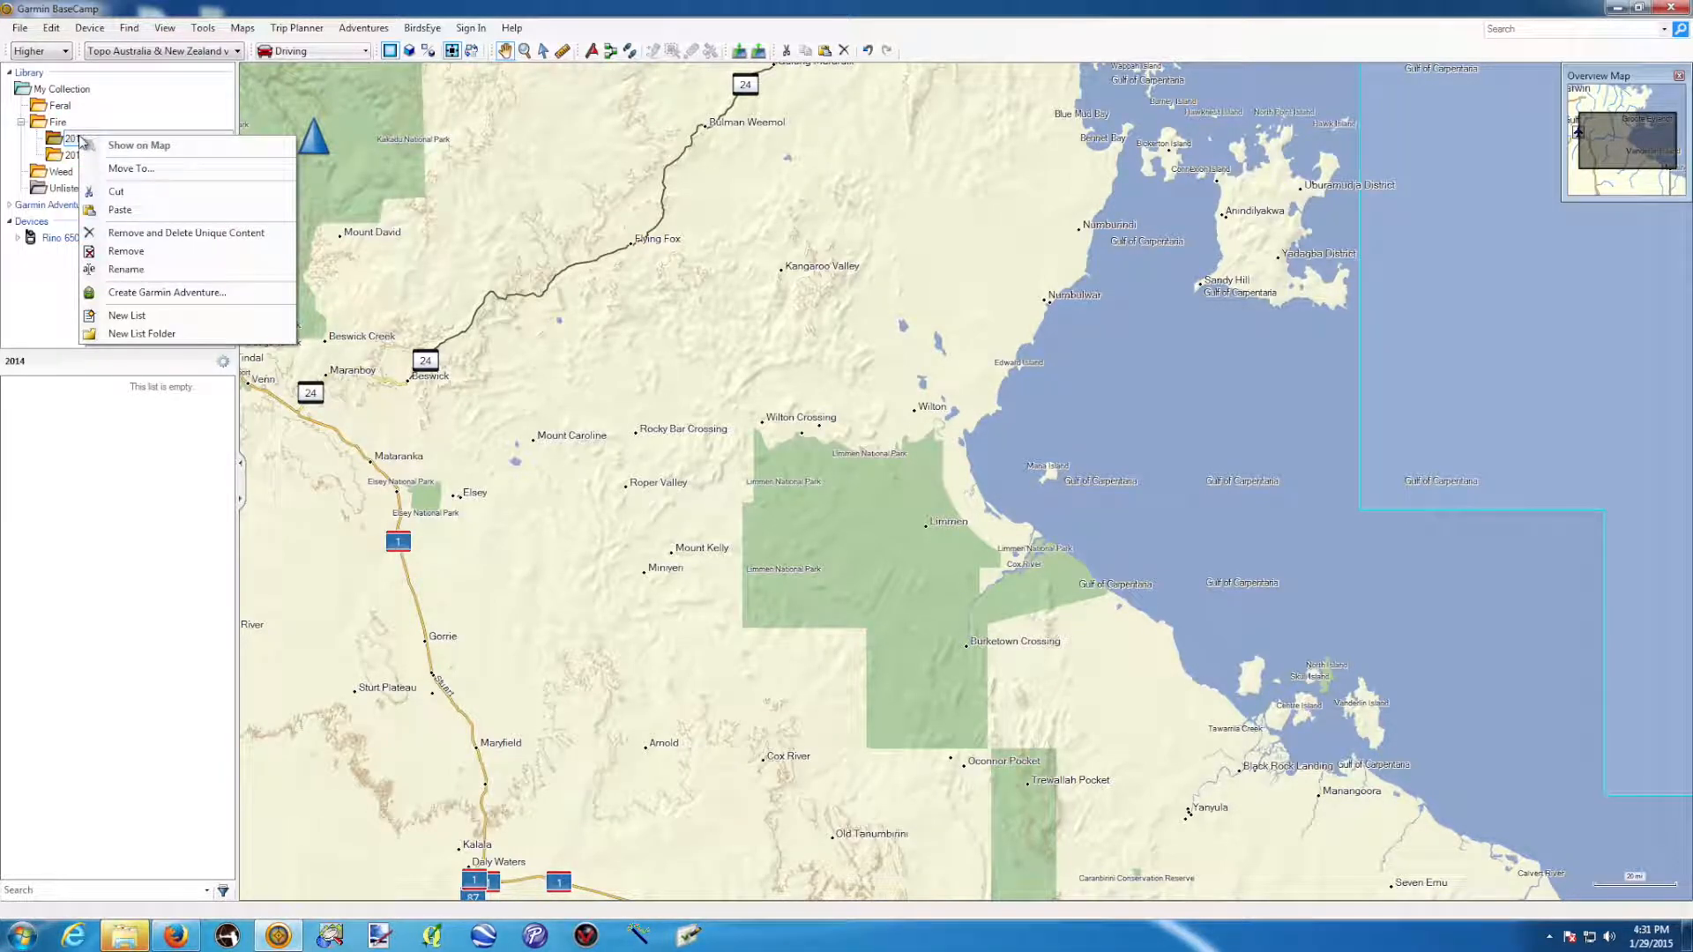
{"action": "left_click", "coordinate": [166, 319]}
{"action": "type", "text": "A"}
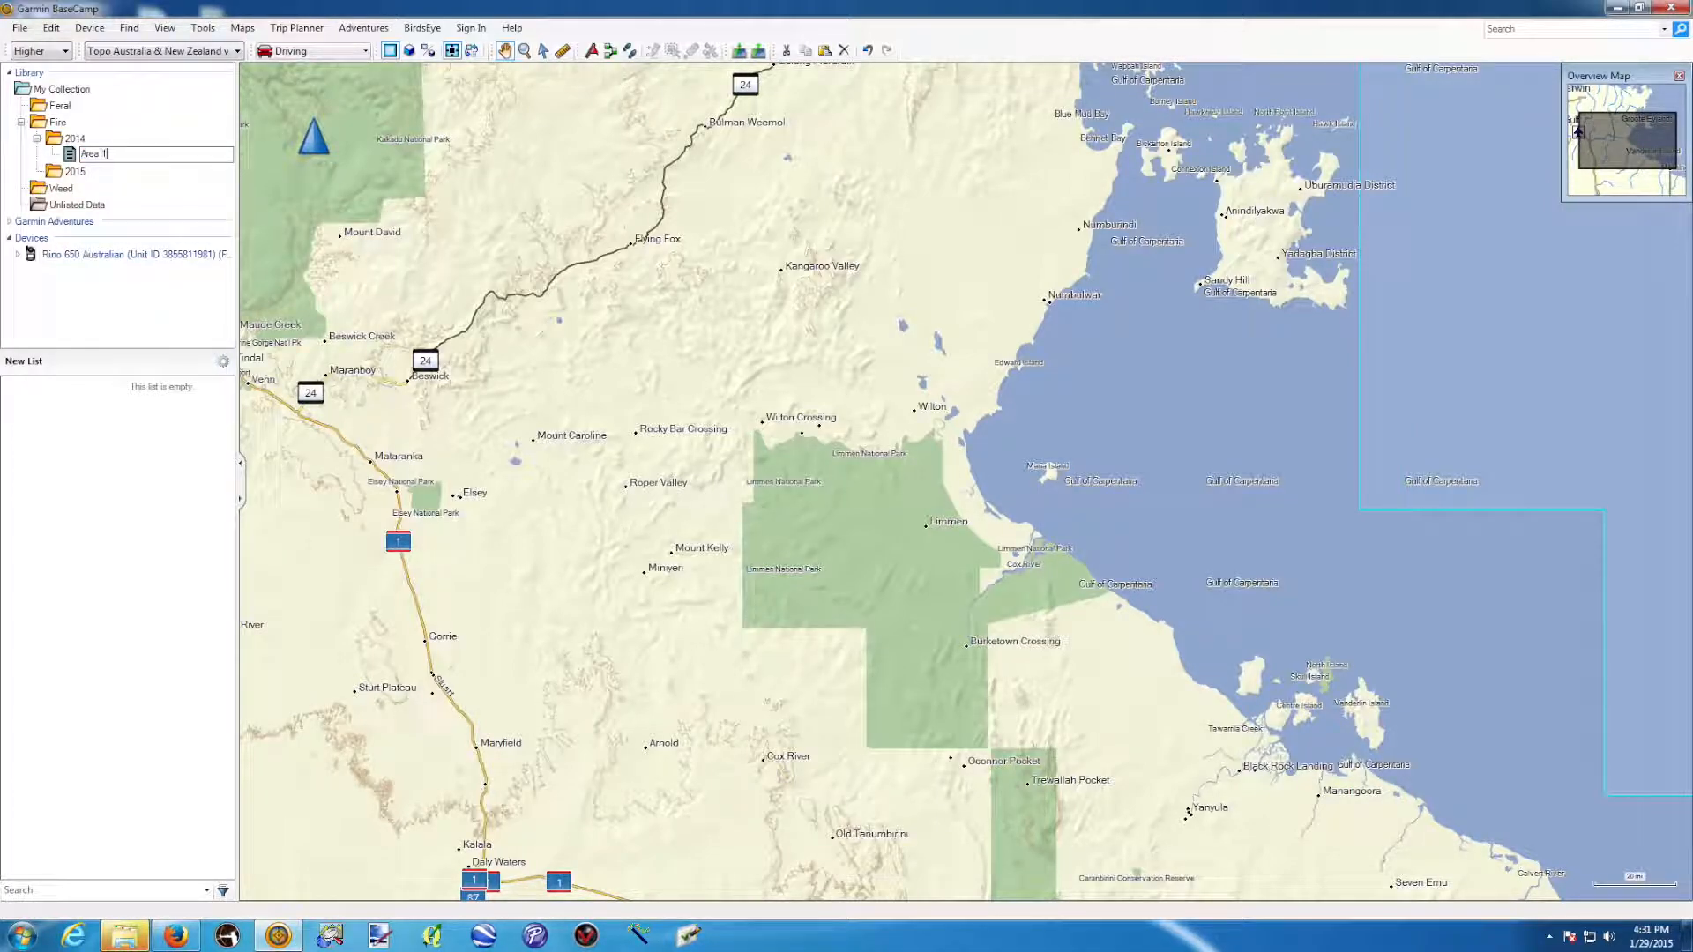
{"action": "type", "text": "rea 1"}
{"action": "key", "text": "Return"}
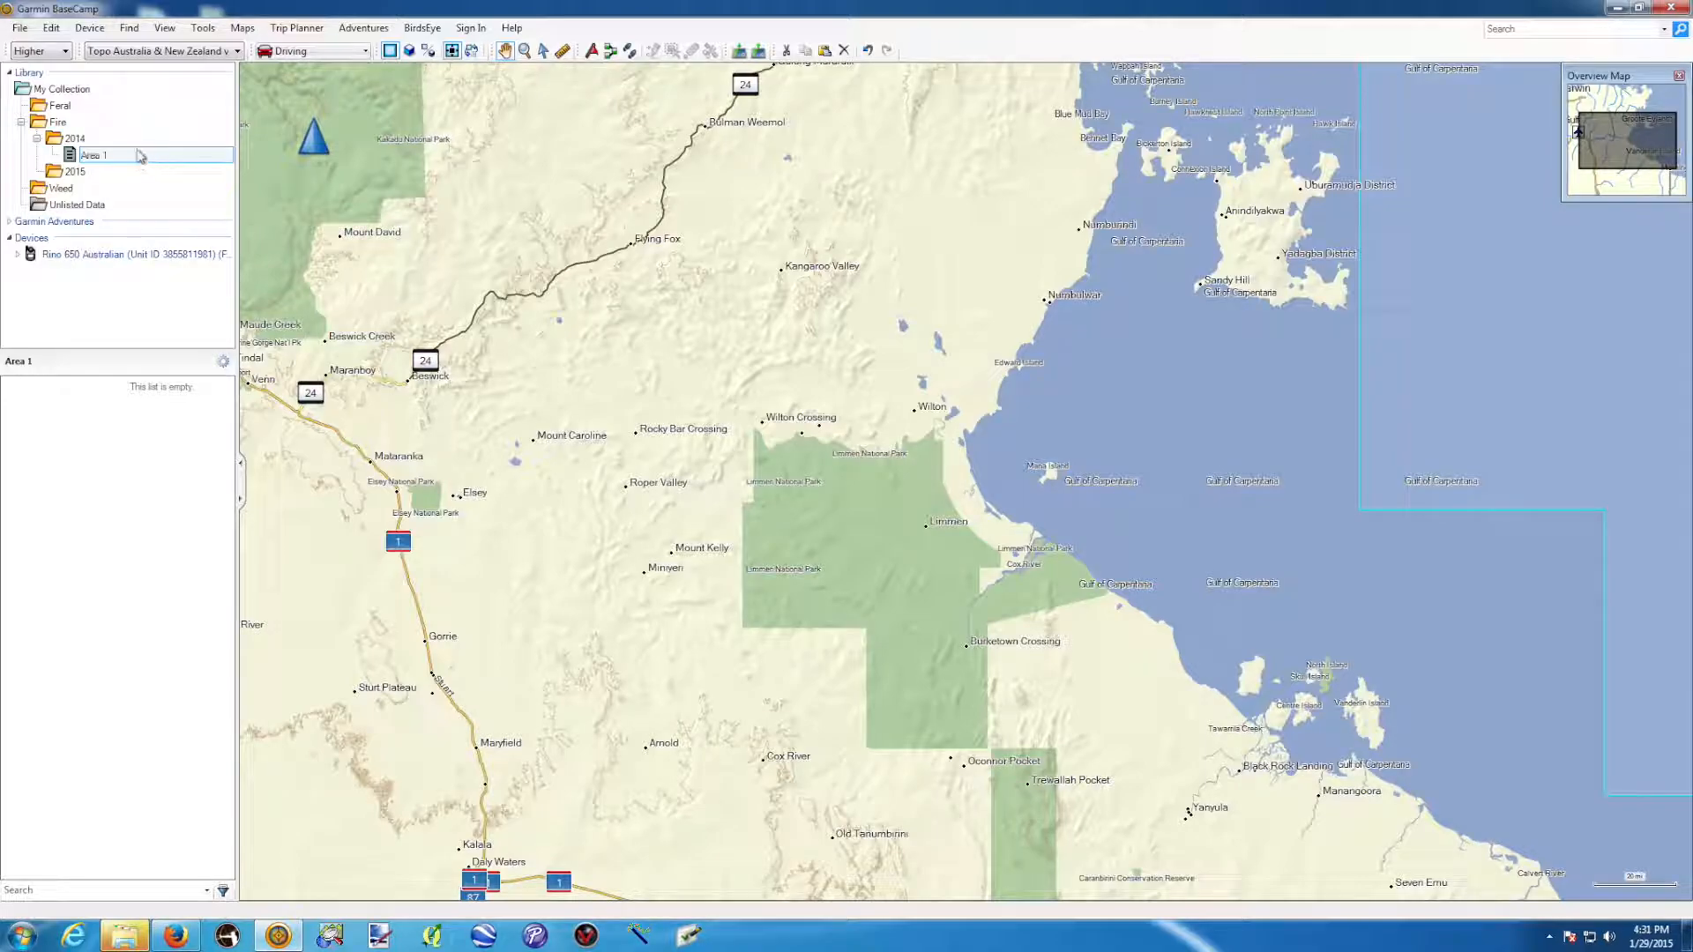
Create a list named Area 2 inside Fire's 2014 folder.
{"action": "left_click", "coordinate": [76, 141]}
{"action": "right_click", "coordinate": [78, 142]}
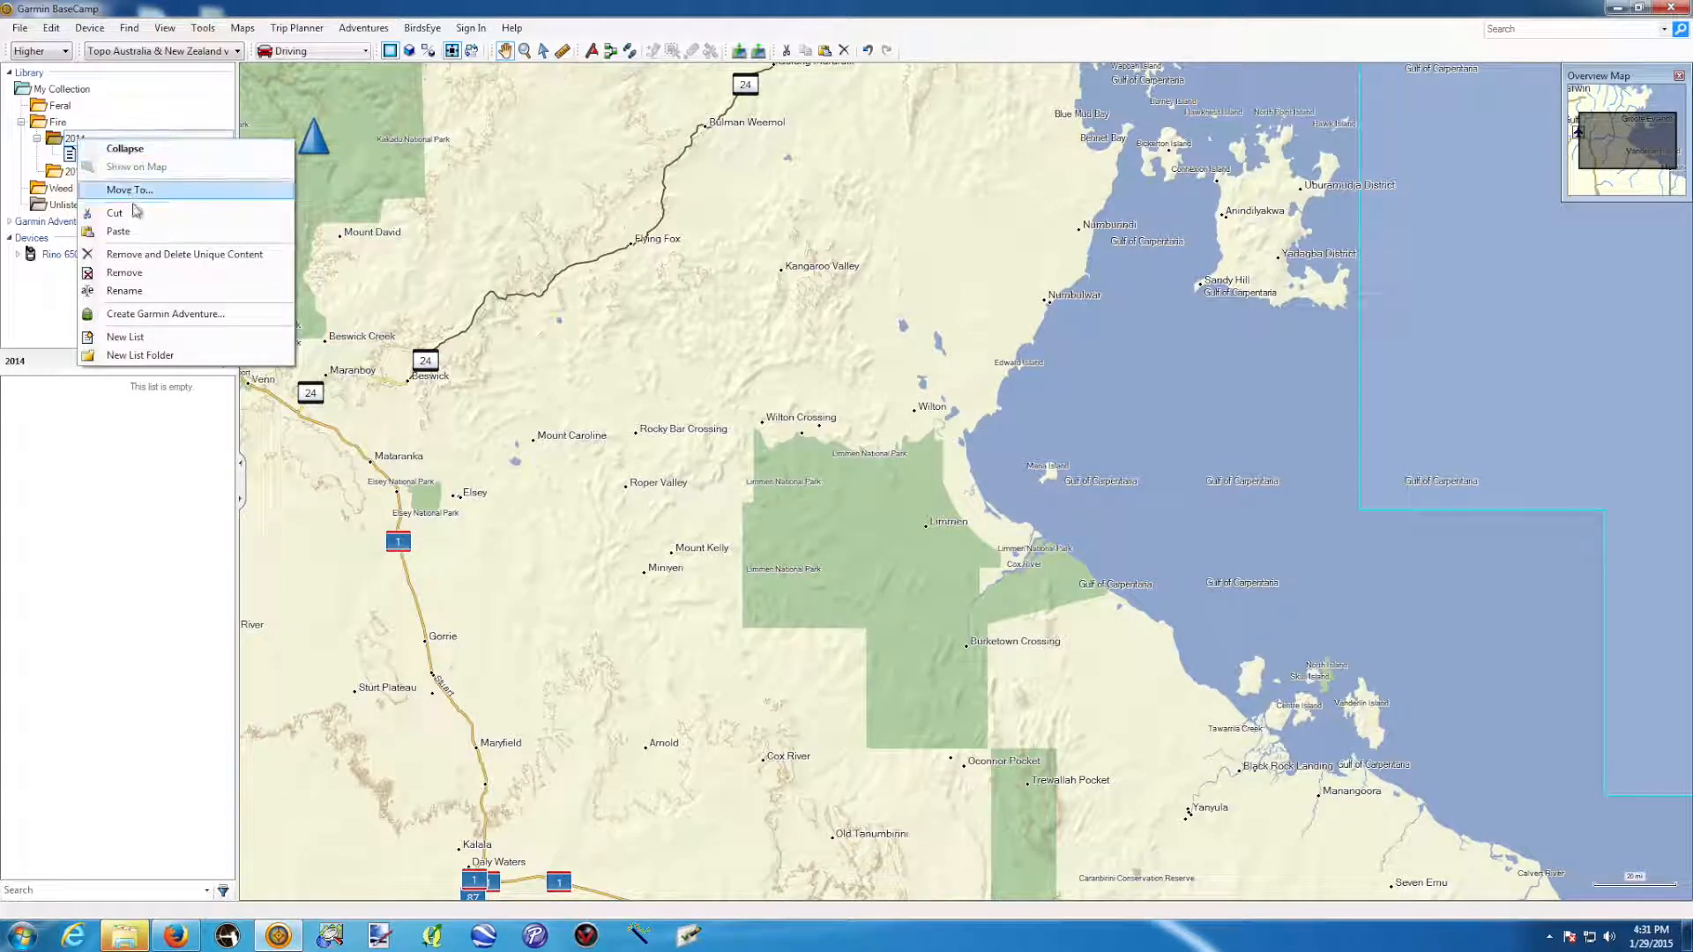
{"action": "left_click", "coordinate": [150, 342]}
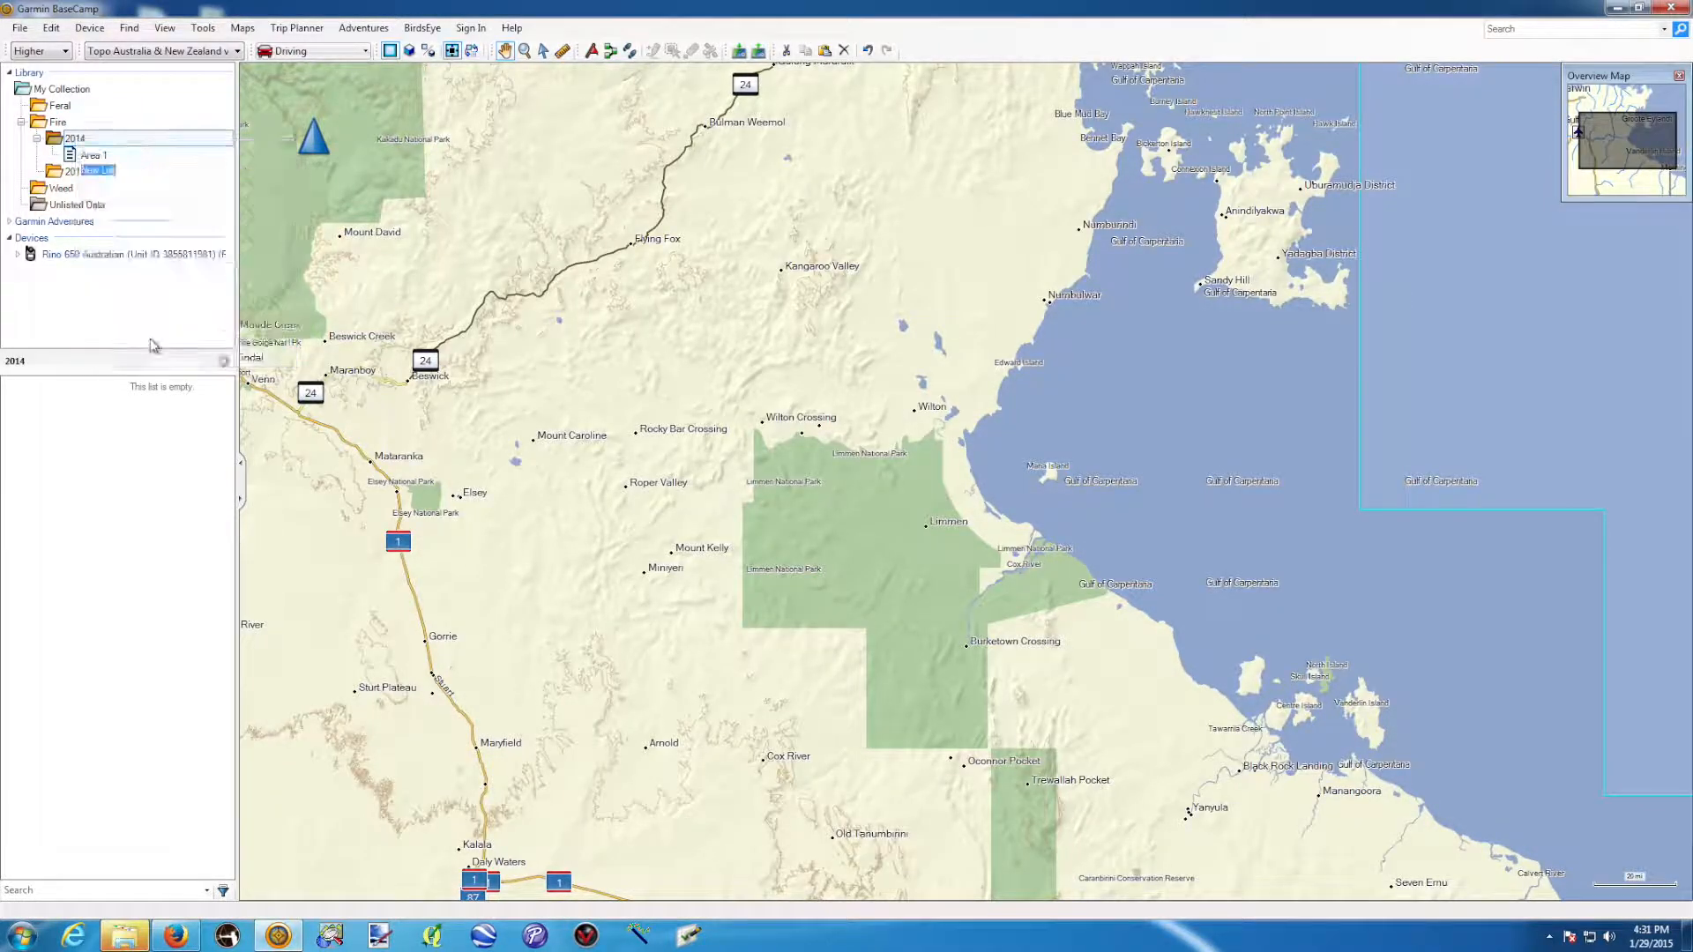
{"action": "type", "text": "Area 2"}
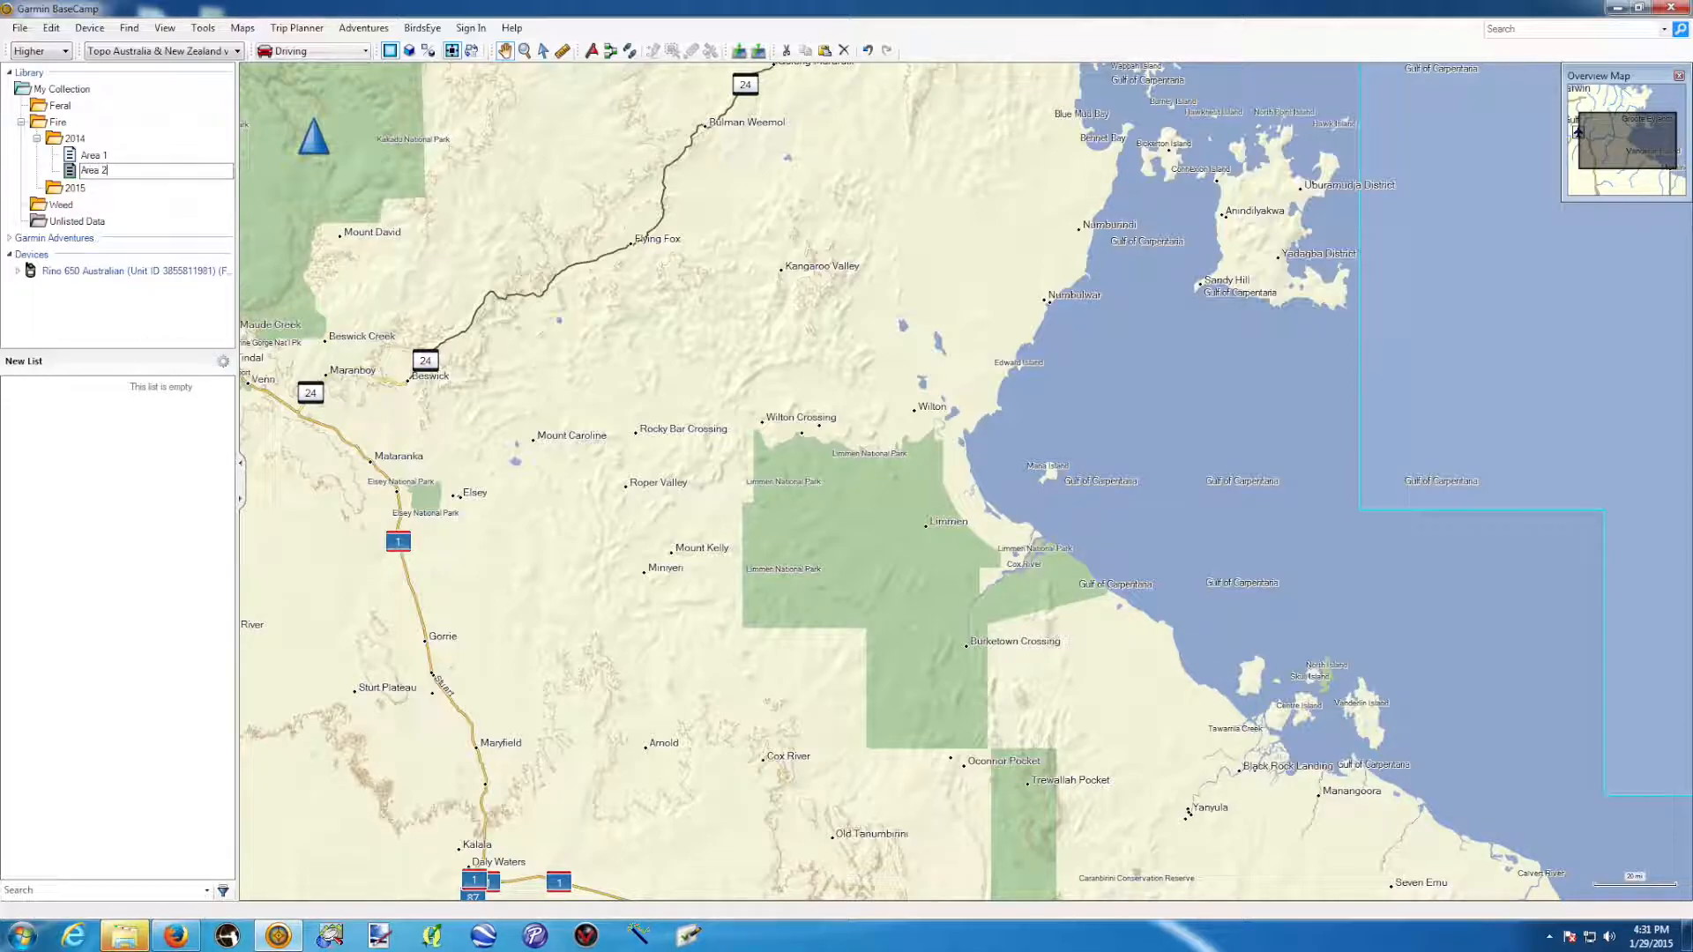
{"action": "key", "text": "Return"}
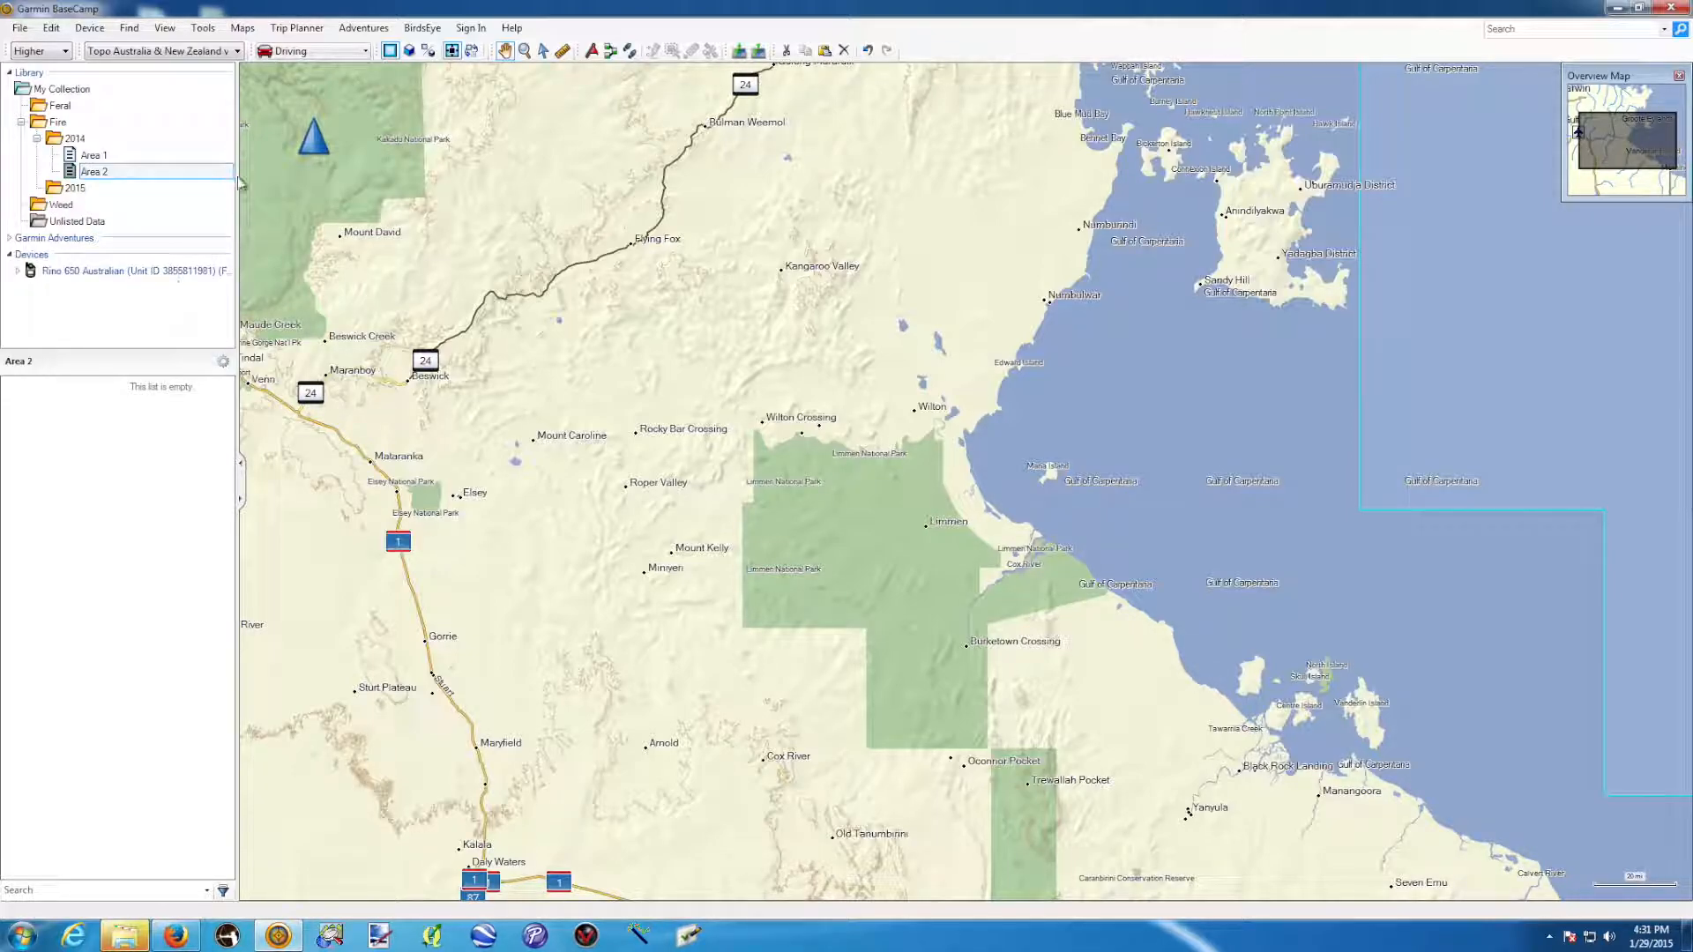
Create a list named Area 20 inside Fire's 2015 folder.
{"action": "right_click", "coordinate": [78, 189]}
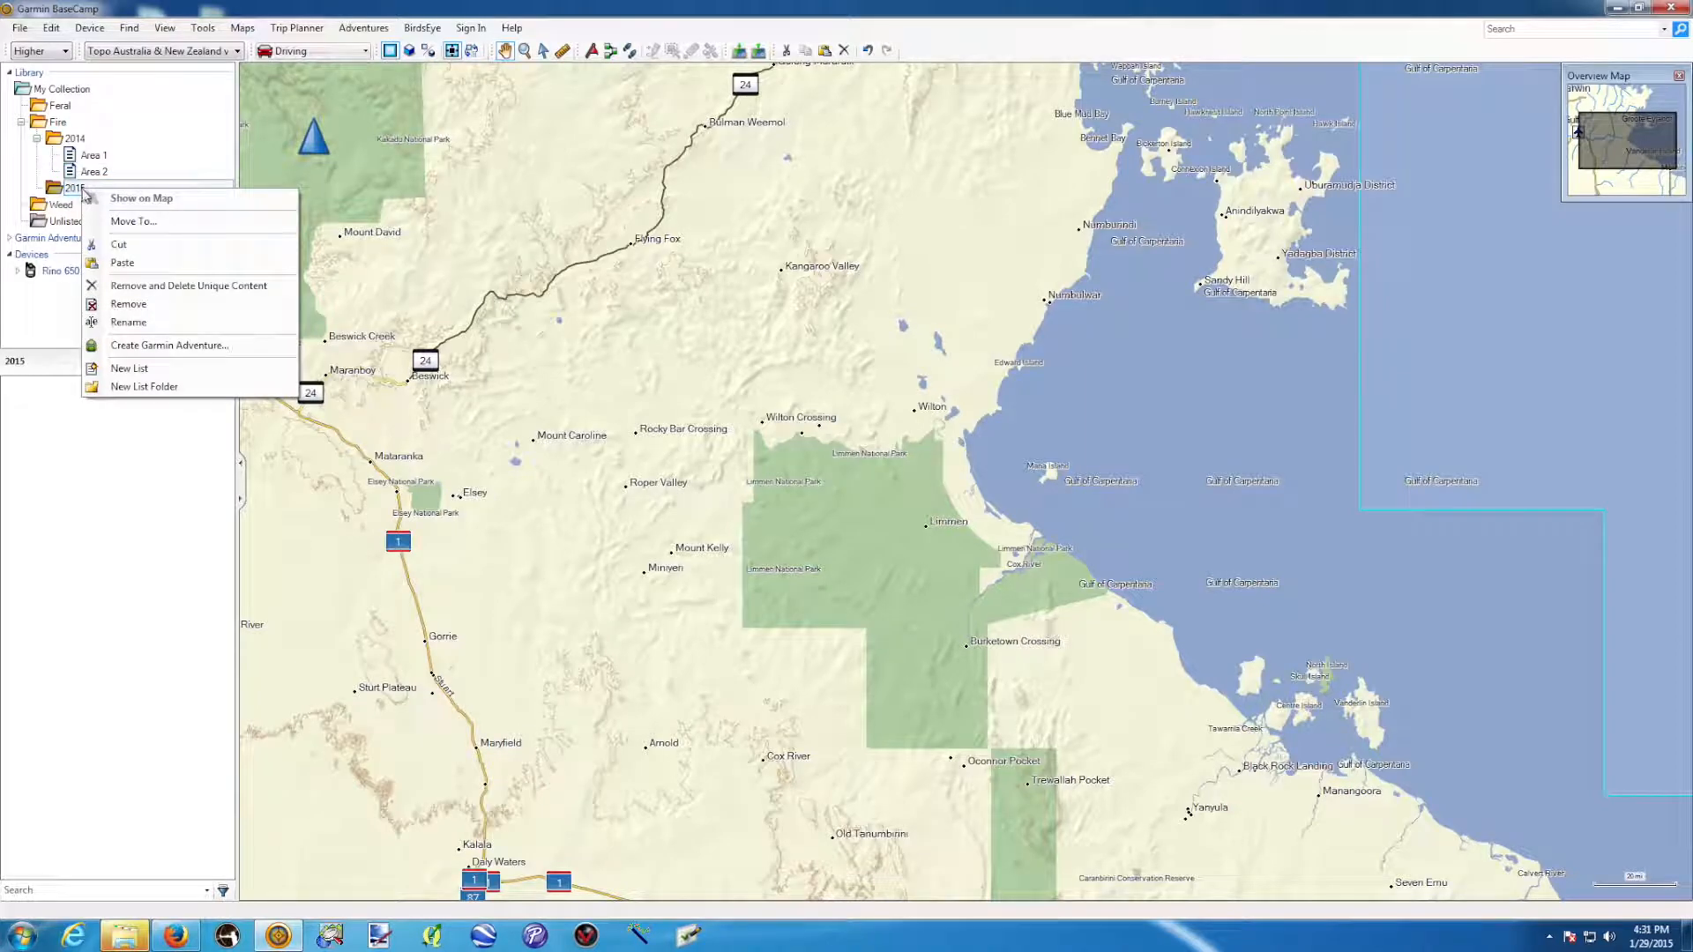
{"action": "left_click", "coordinate": [146, 375]}
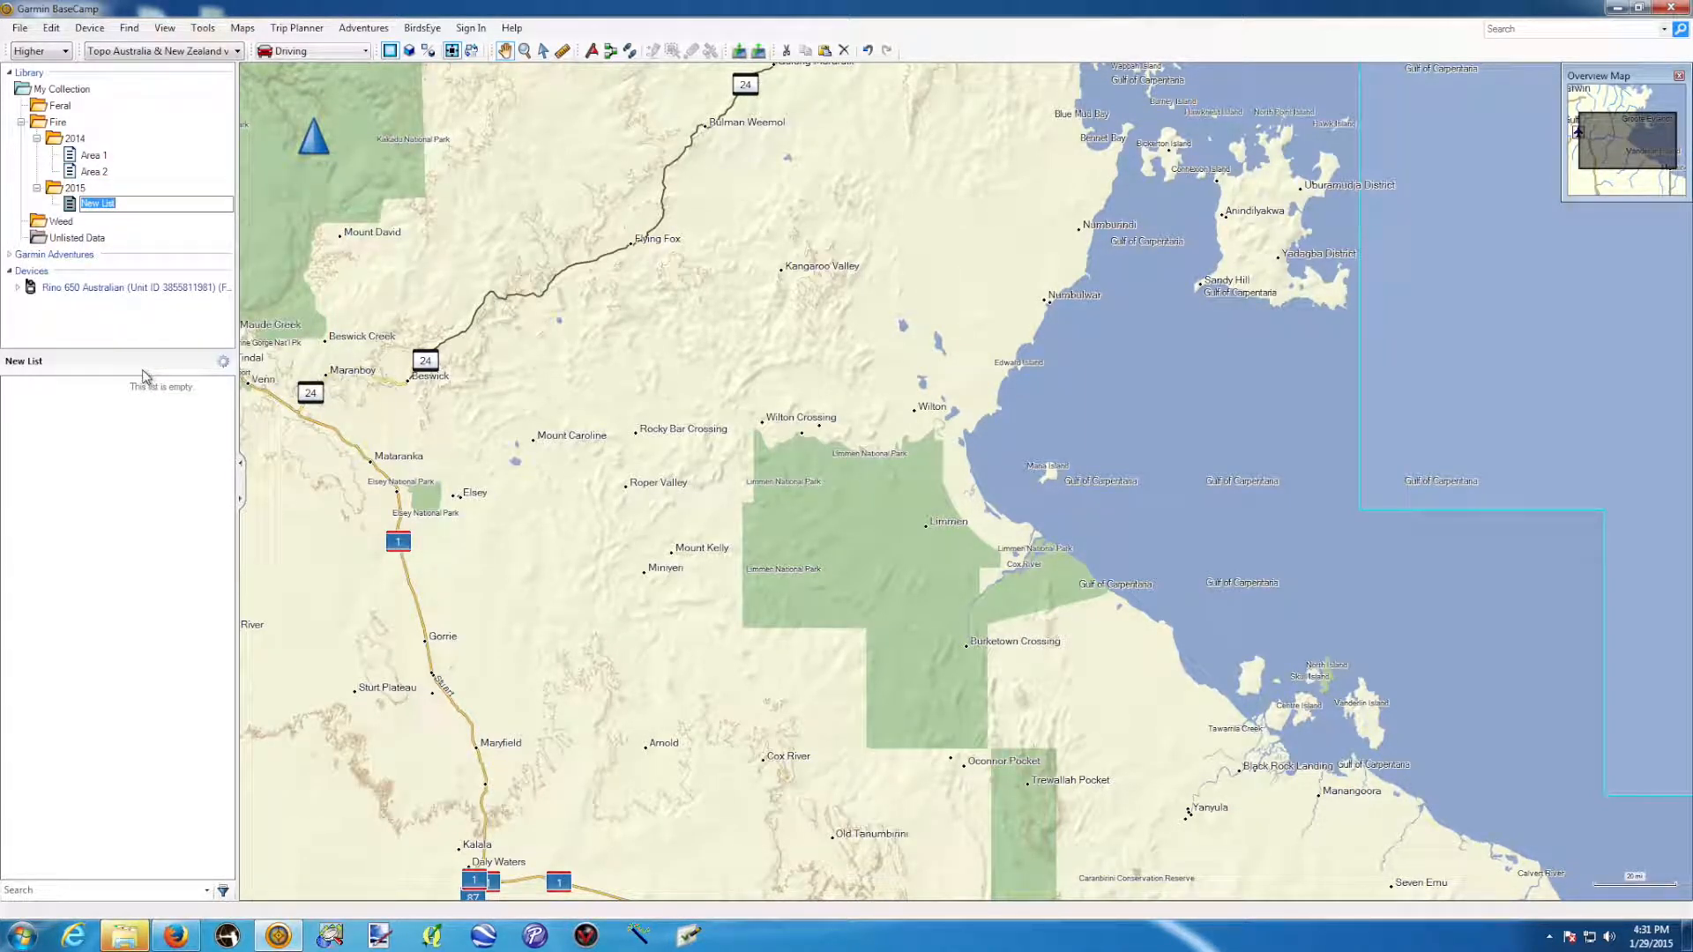
{"action": "type", "text": "Area 20"}
{"action": "key", "text": "Return"}
Look through the Area 1, Area 2 and Area 20 lists one after another.
{"action": "left_click", "coordinate": [92, 157]}
{"action": "left_click", "coordinate": [95, 173]}
{"action": "left_click", "coordinate": [102, 156]}
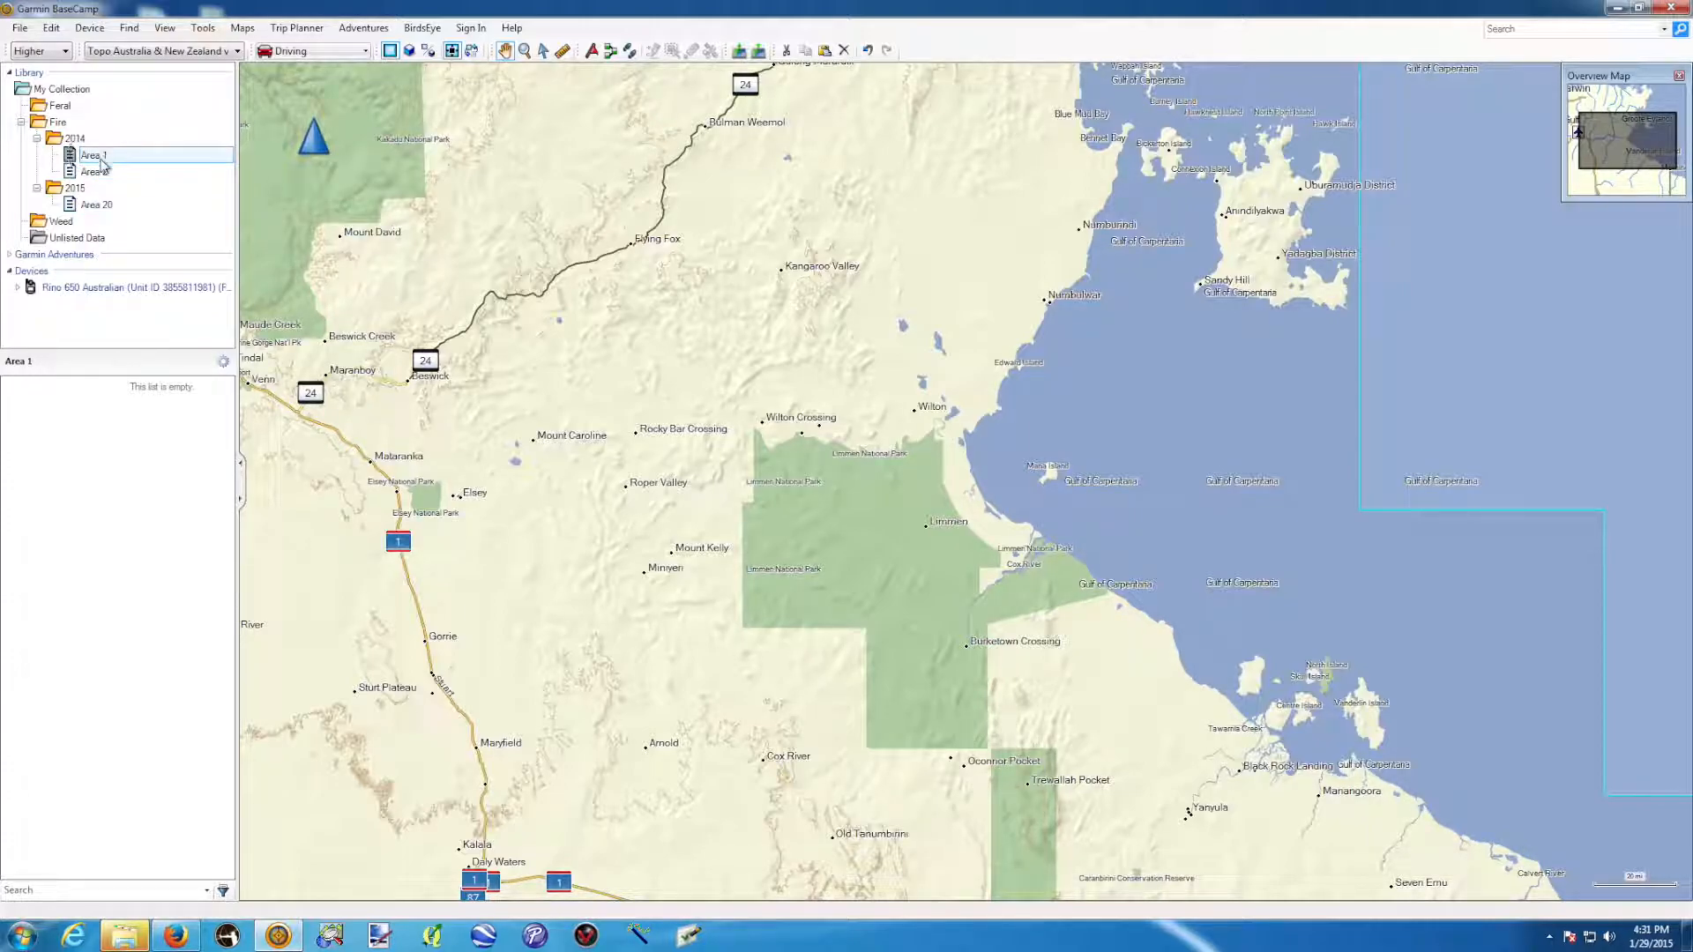
{"action": "left_click", "coordinate": [98, 207]}
{"action": "left_click", "coordinate": [102, 158]}
{"action": "left_click", "coordinate": [102, 173]}
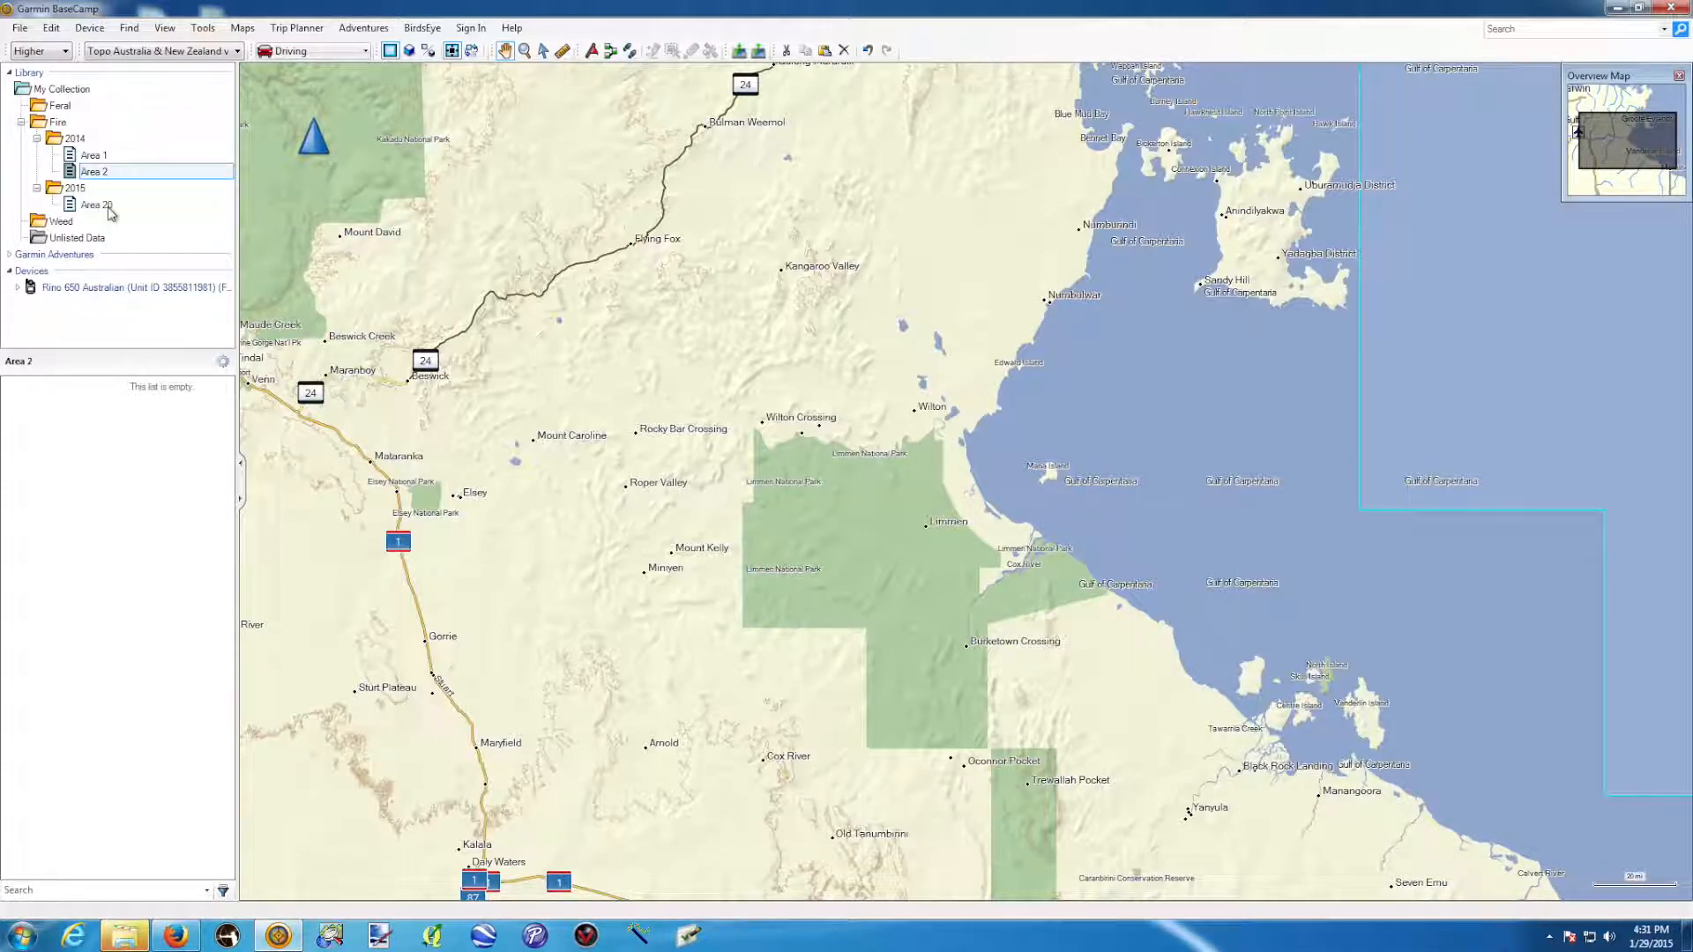
Add a waypoint at Wilton on the map to the Area 1 list.
{"action": "left_click", "coordinate": [92, 155]}
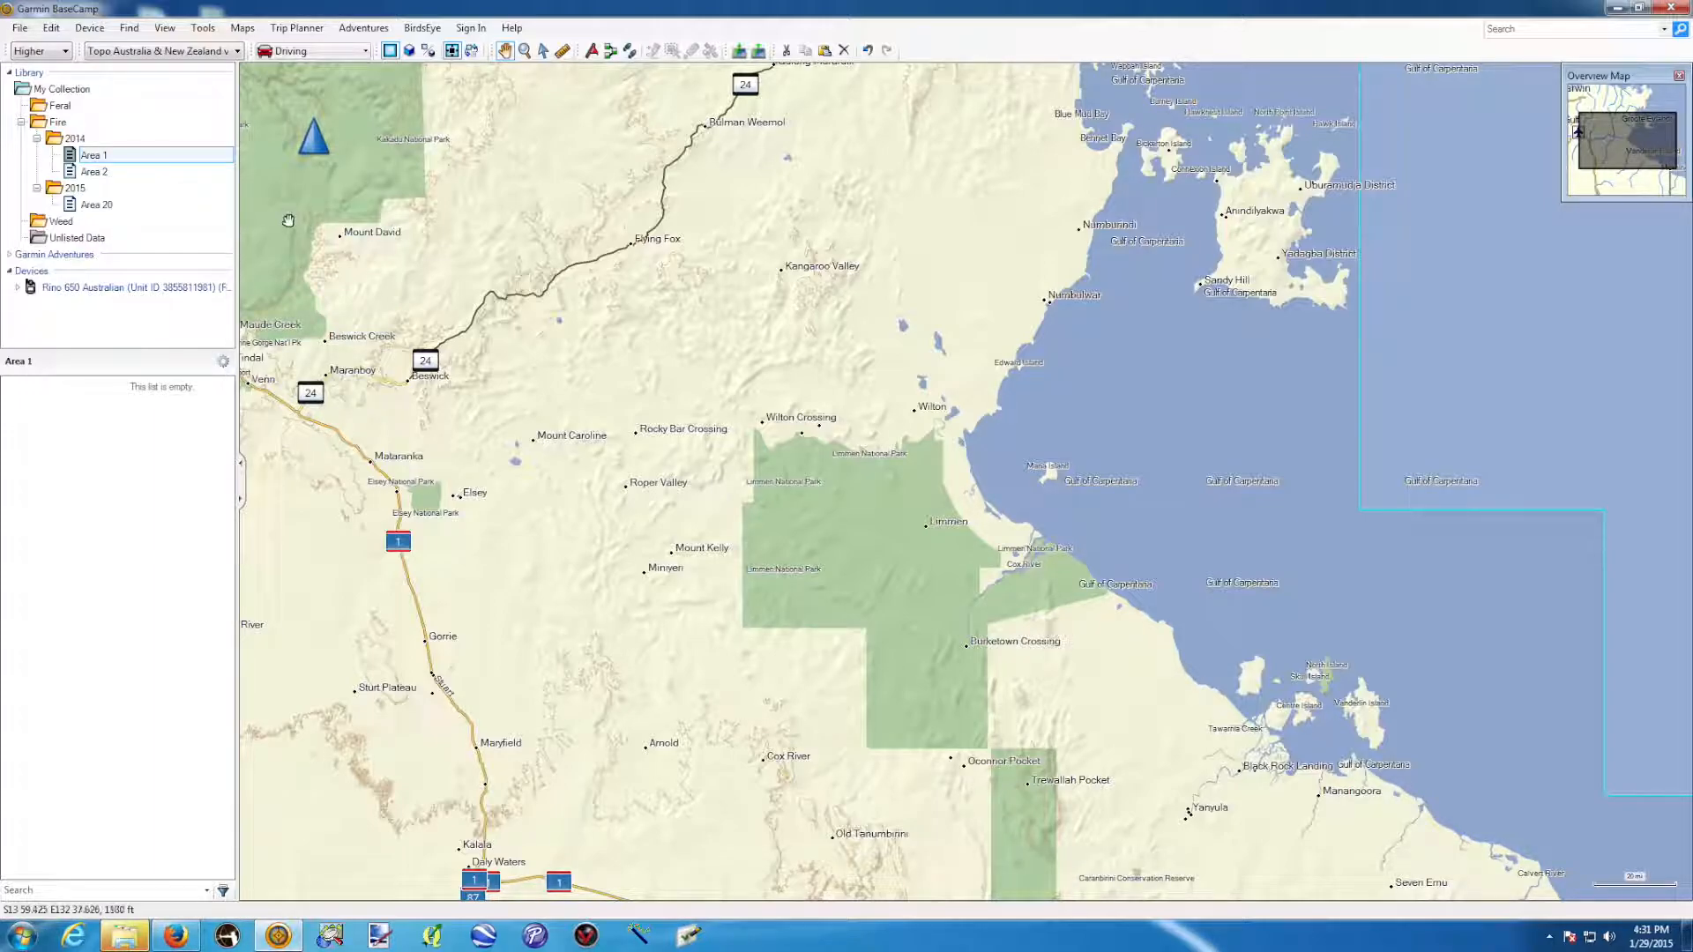
{"action": "left_click_drag", "start_coordinate": [756, 381], "coordinate": [708, 318]}
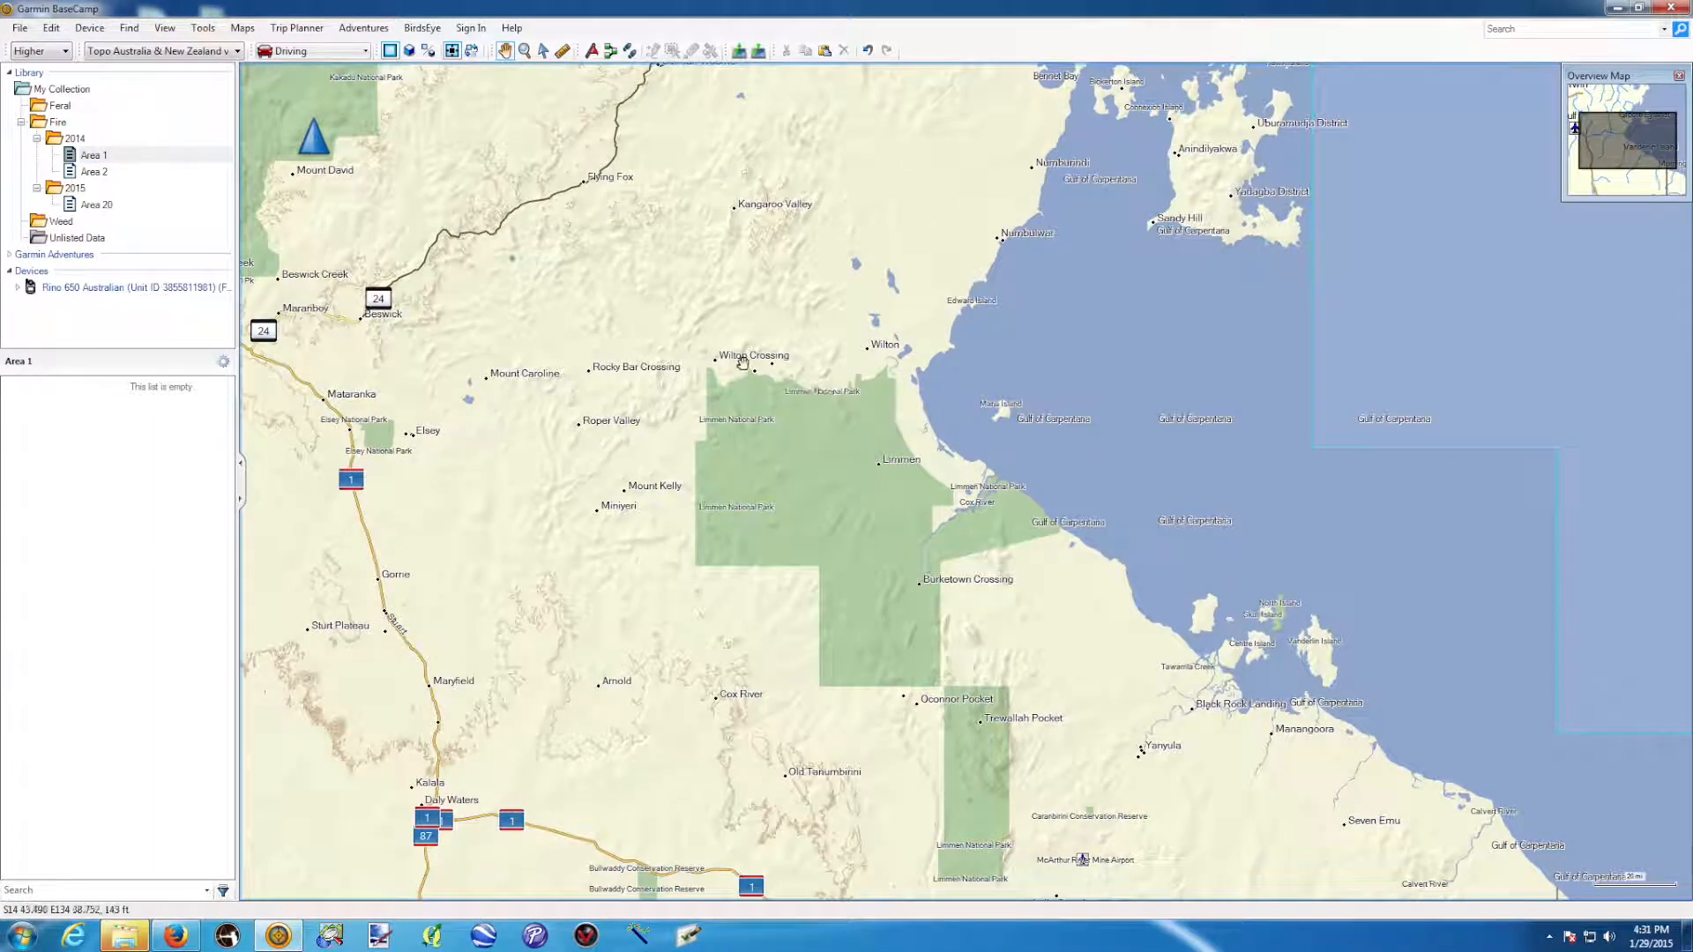
{"action": "scroll", "coordinate": [759, 354], "scroll_direction": "up", "scroll_amount": 2}
{"action": "scroll", "coordinate": [771, 368], "scroll_direction": "down", "scroll_amount": 1}
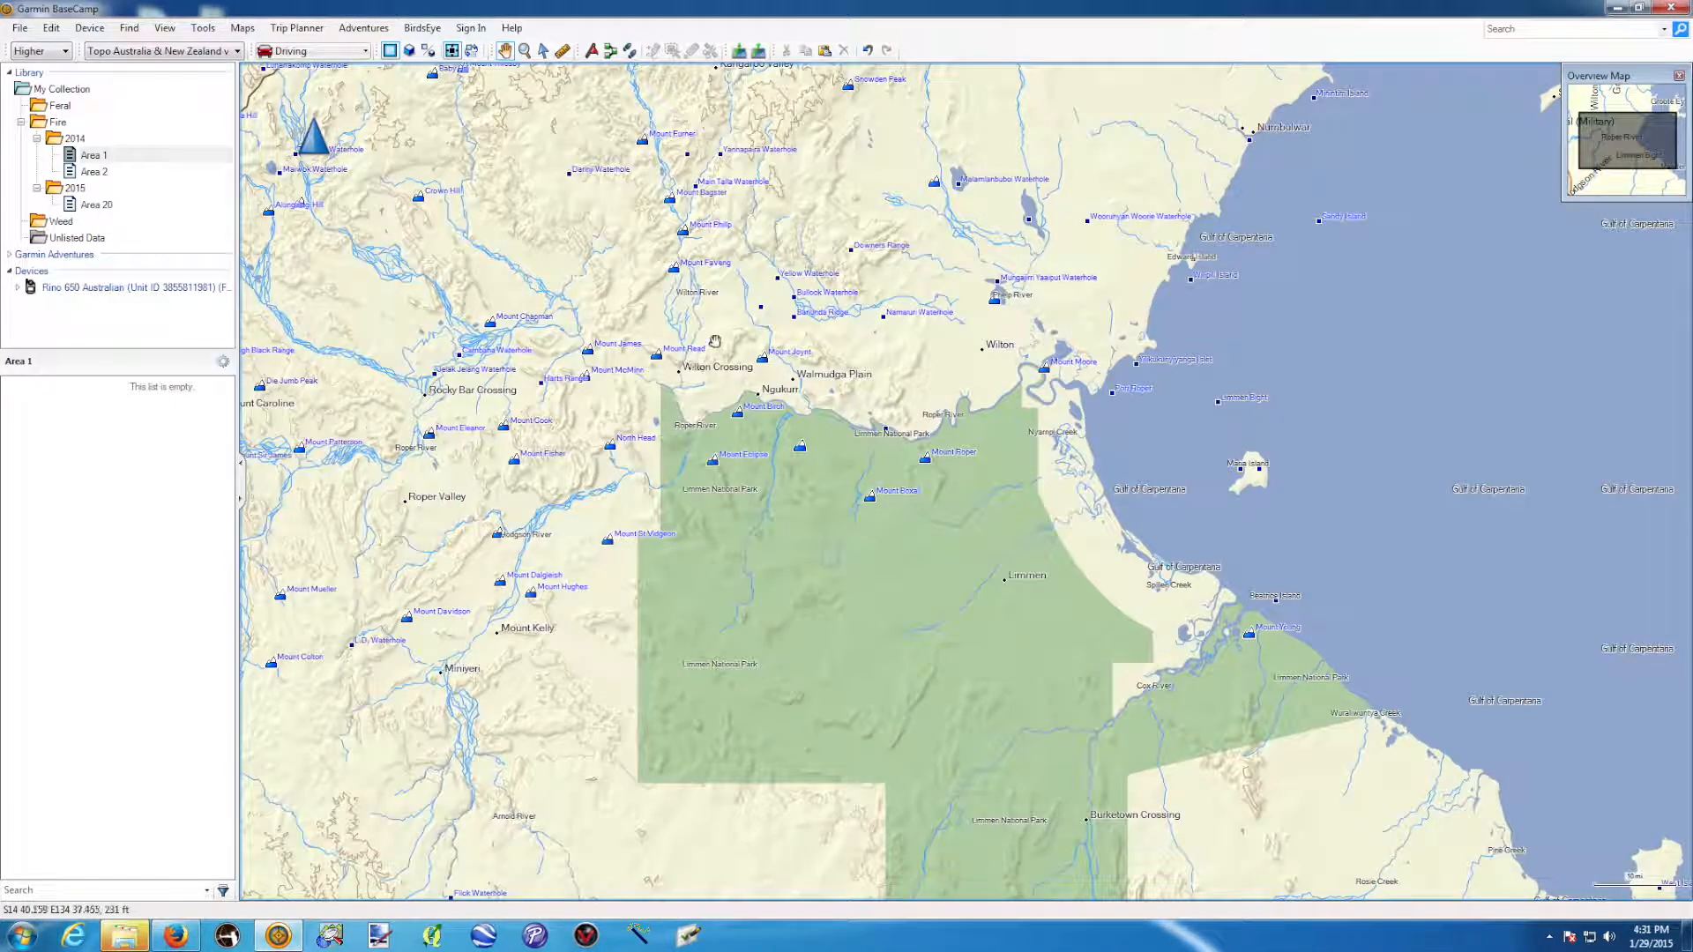
{"action": "left_click_drag", "start_coordinate": [715, 341], "coordinate": [747, 389]}
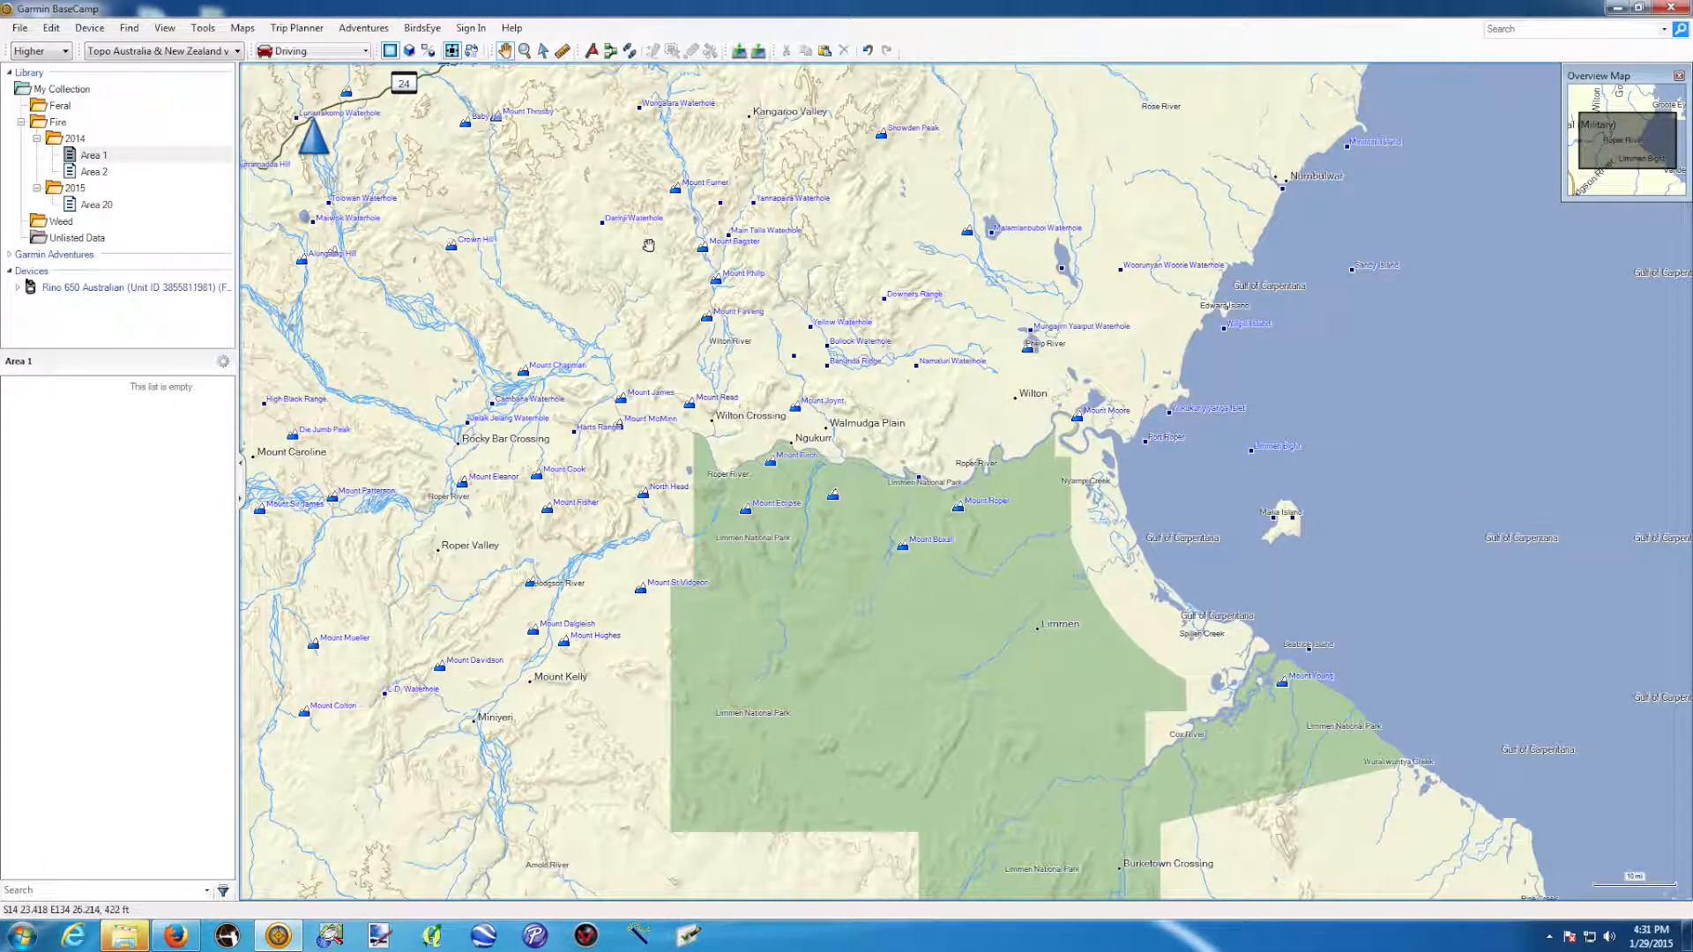
{"action": "left_click", "coordinate": [591, 51]}
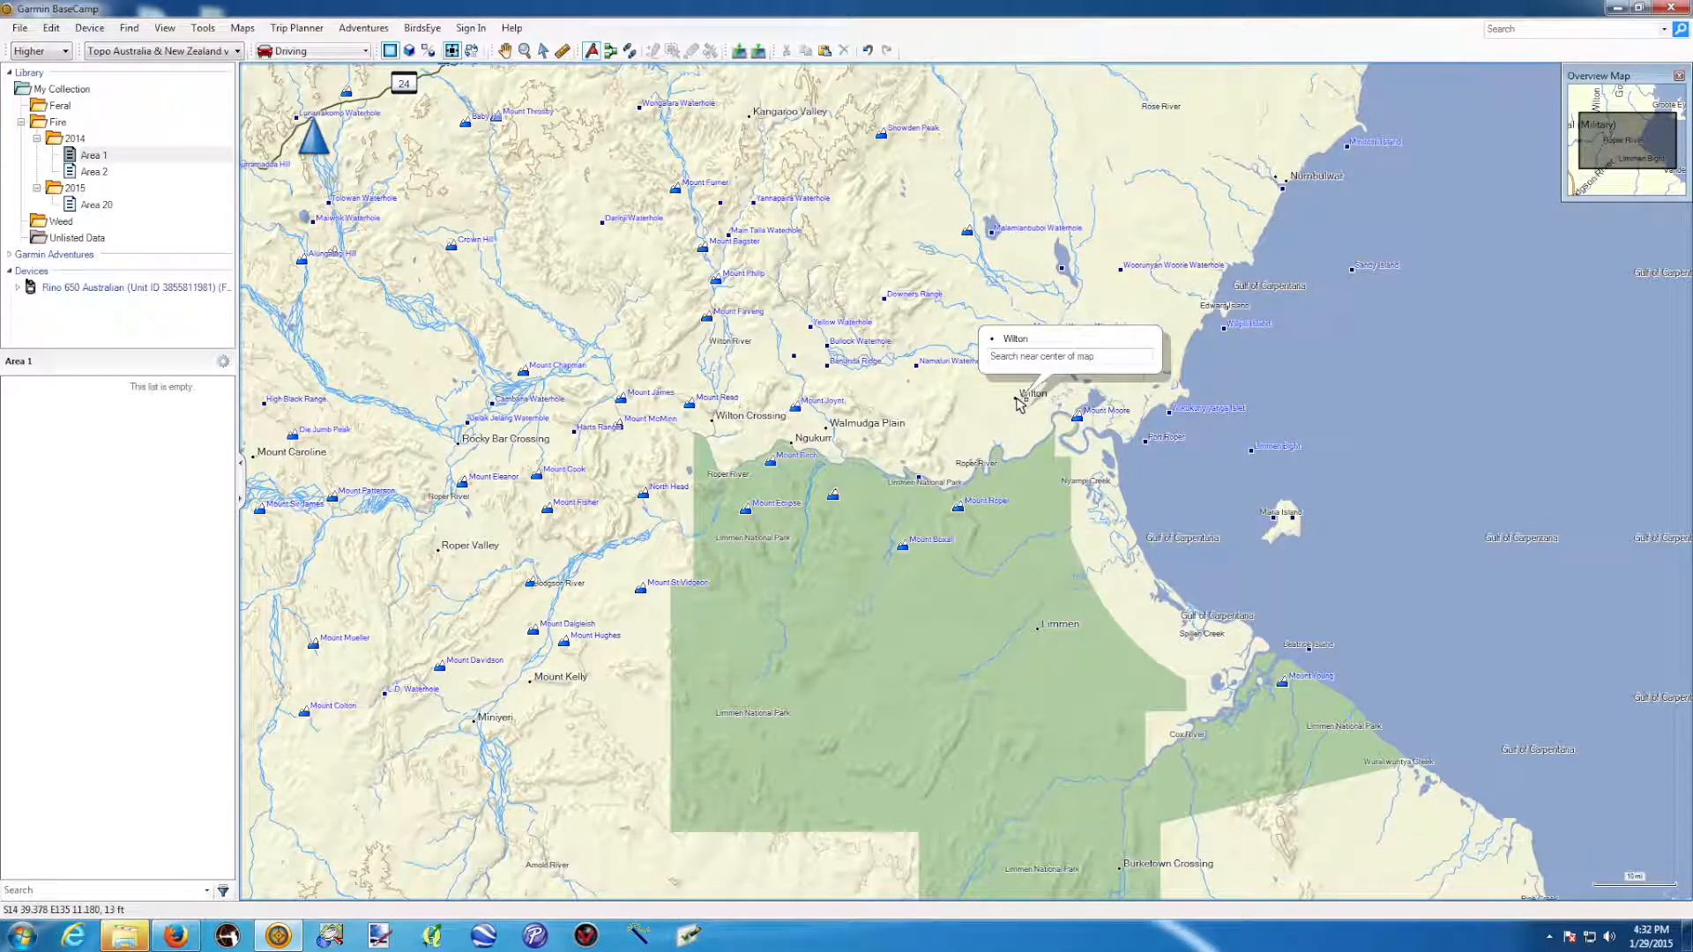
{"action": "left_click", "coordinate": [1018, 404]}
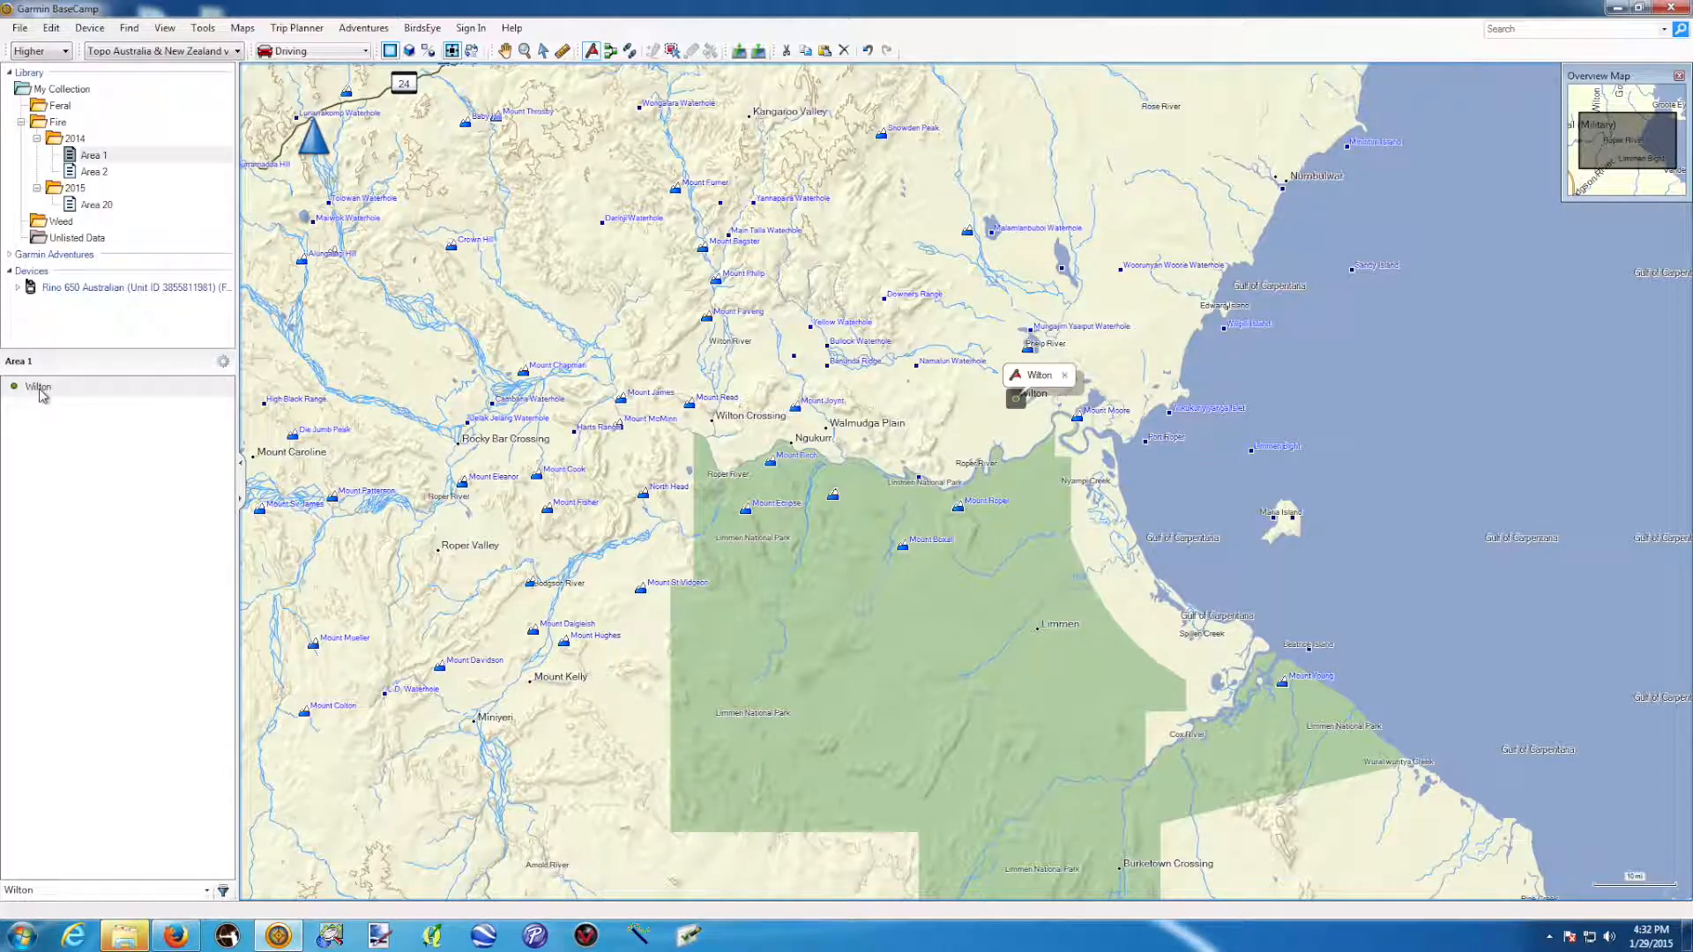
Compare the contents of the Area 1 list, the Area 2 list and their parent folder 2014.
{"action": "left_click", "coordinate": [88, 156]}
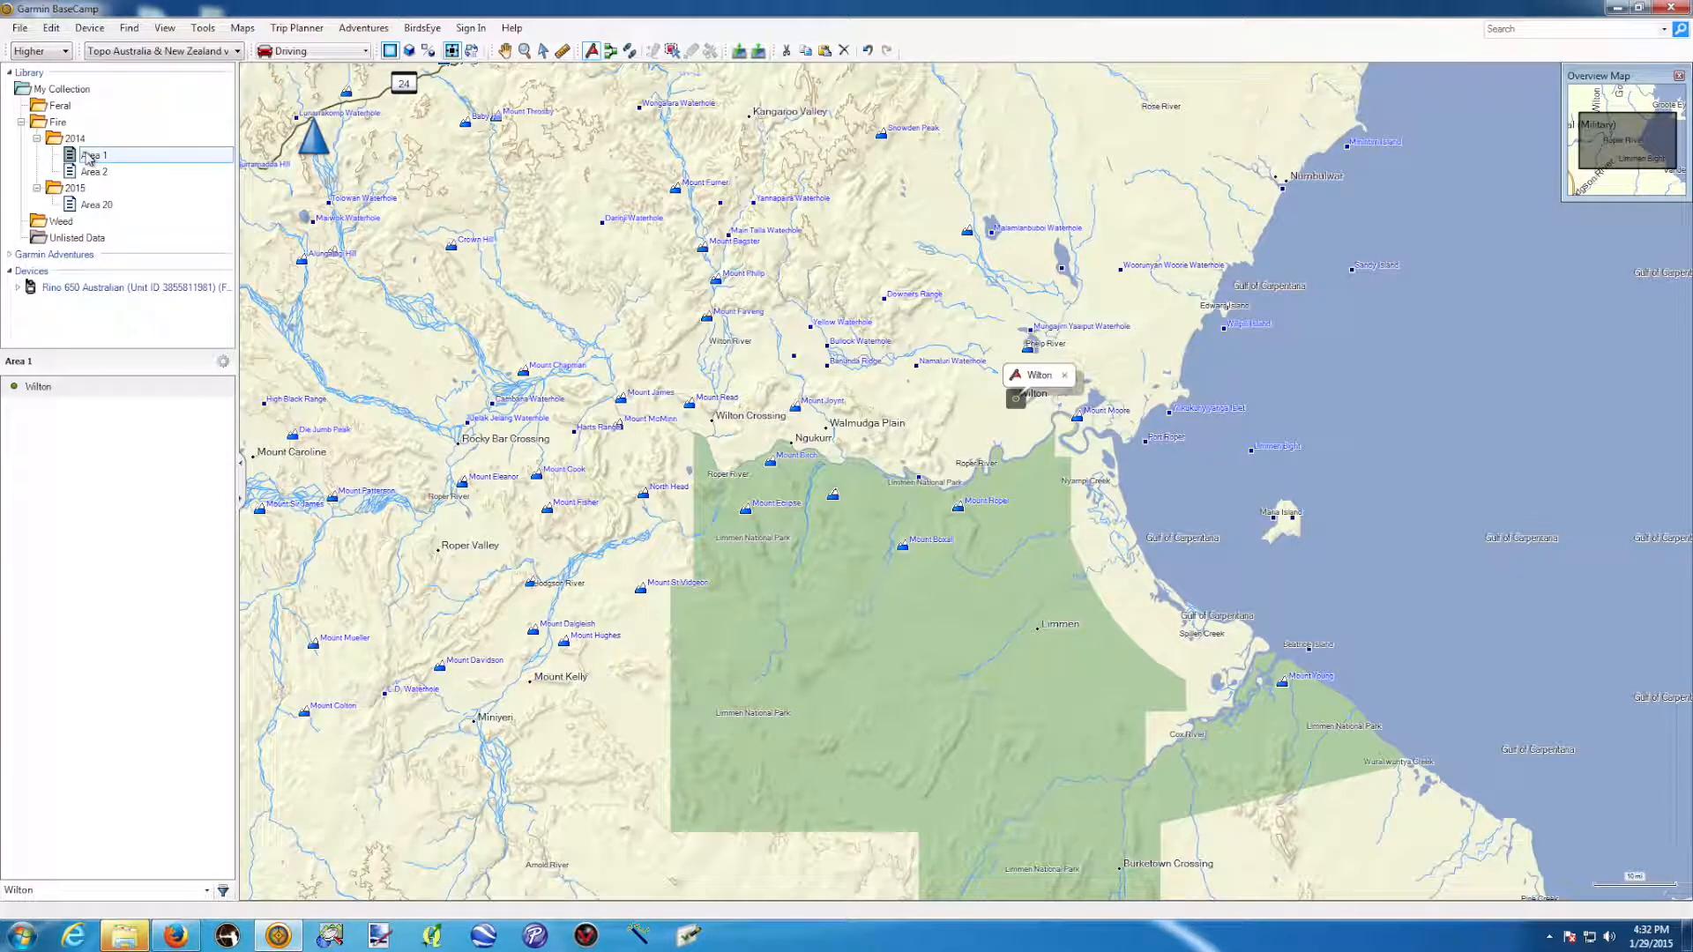
{"action": "left_click", "coordinate": [93, 172]}
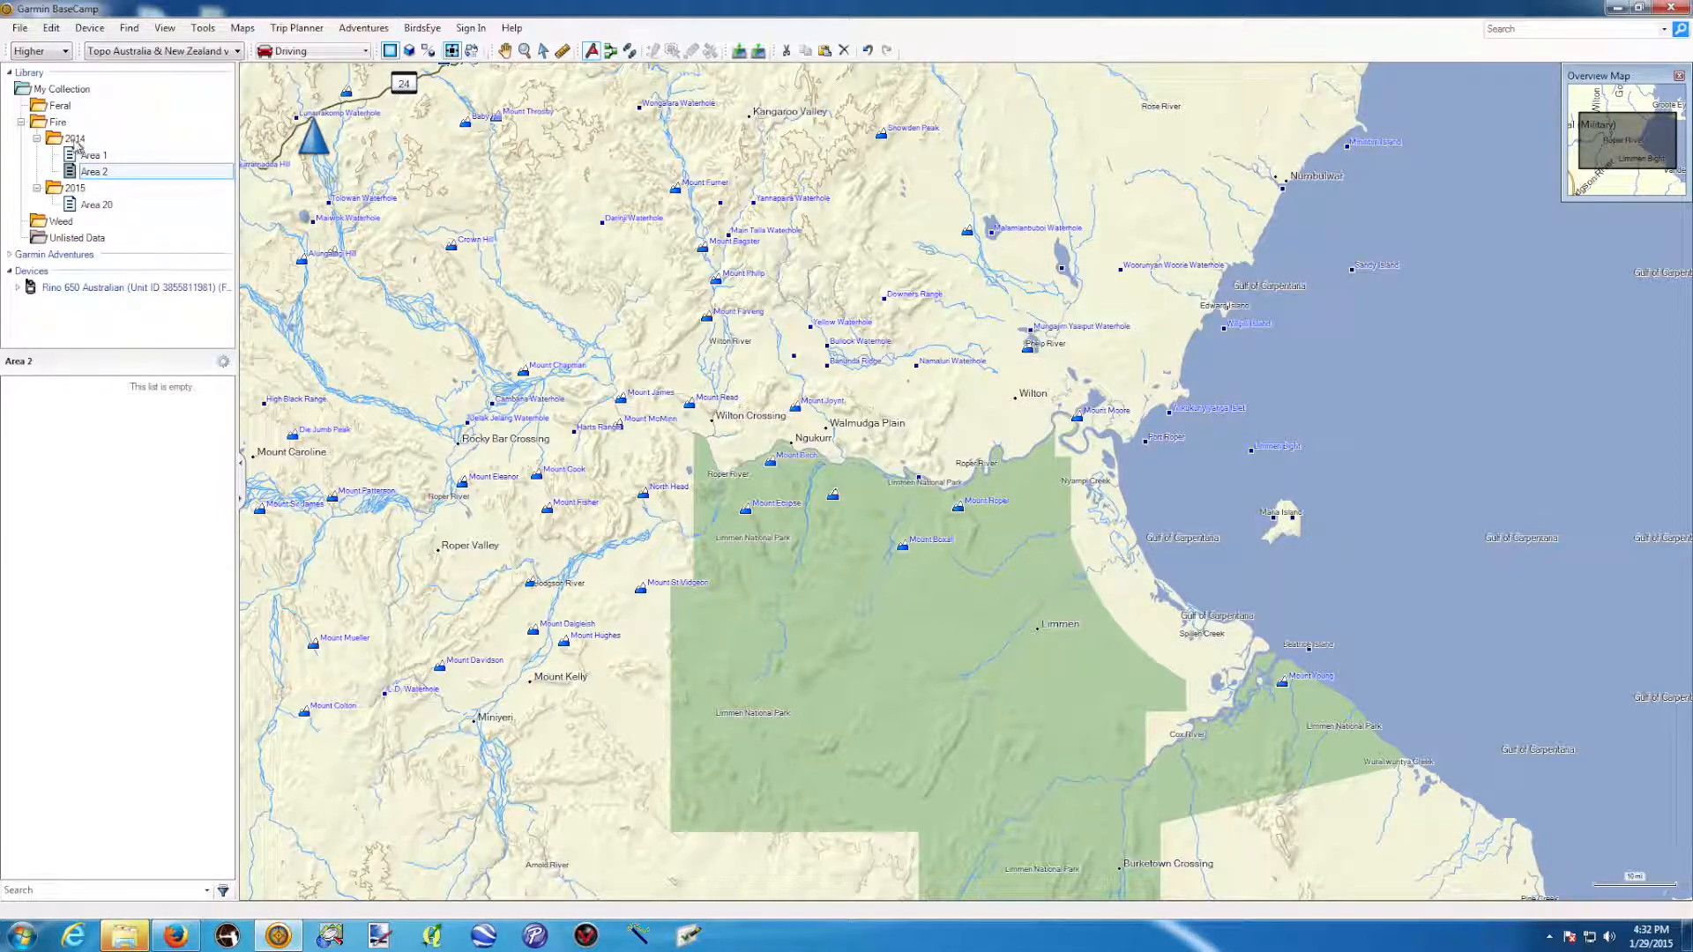
{"action": "left_click", "coordinate": [75, 139]}
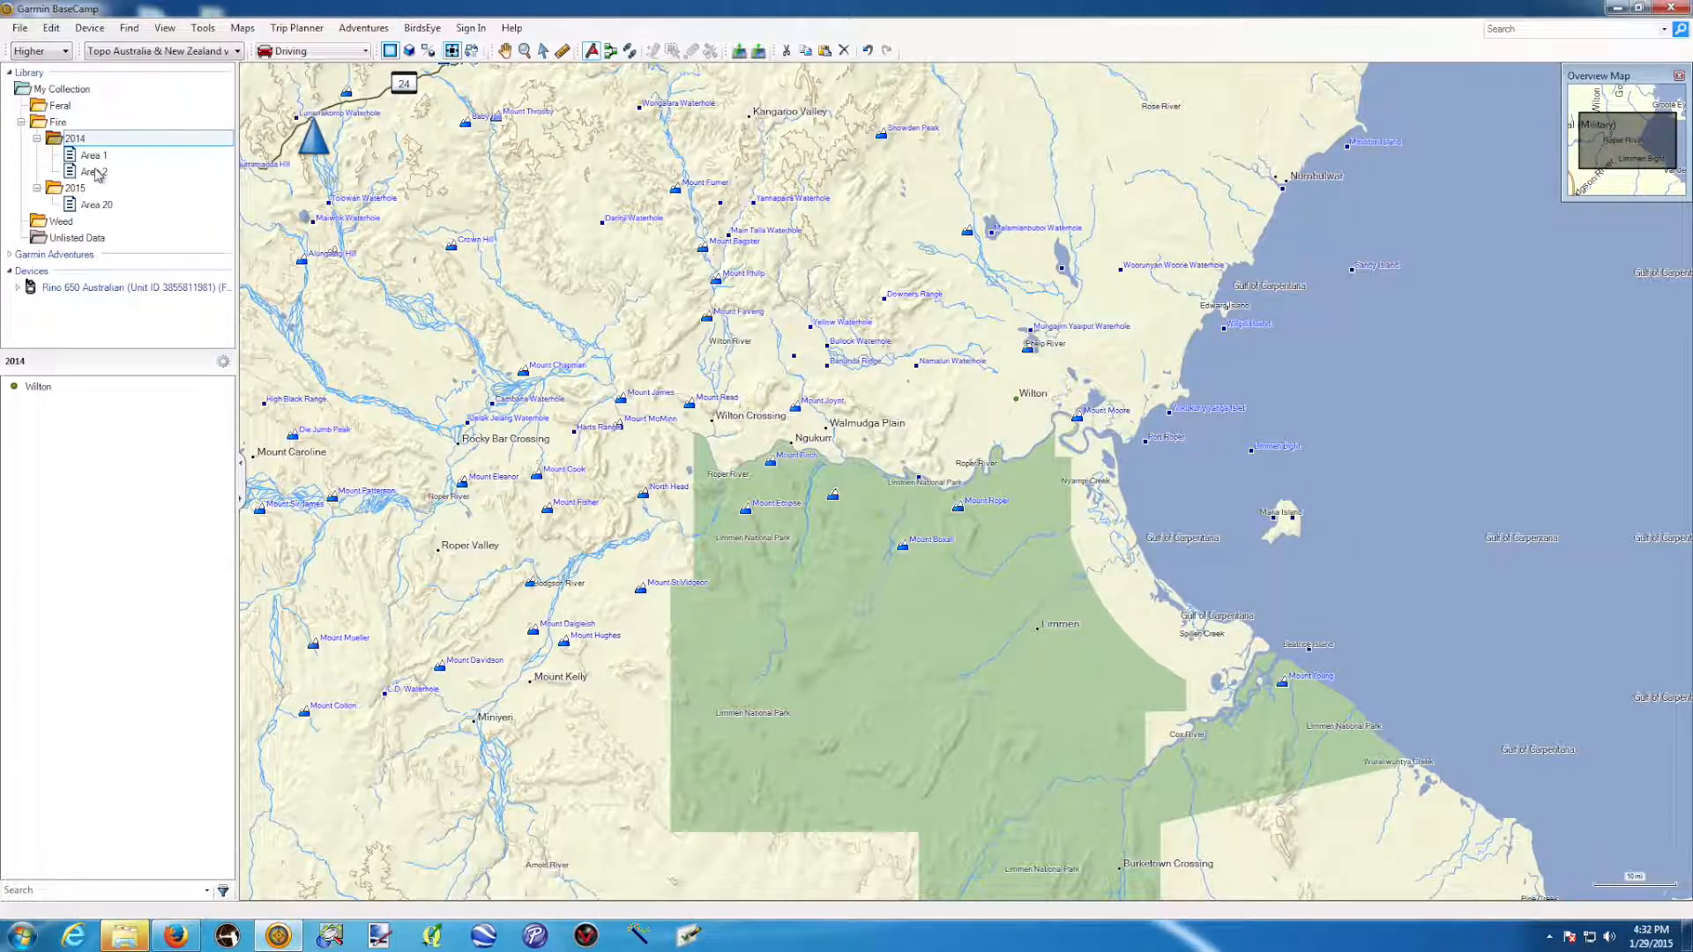
Add a waypoint inside Limmen National Park, south of Mount Boxall, to the Area 2 list and rename it point 1.
{"action": "left_click", "coordinate": [95, 171]}
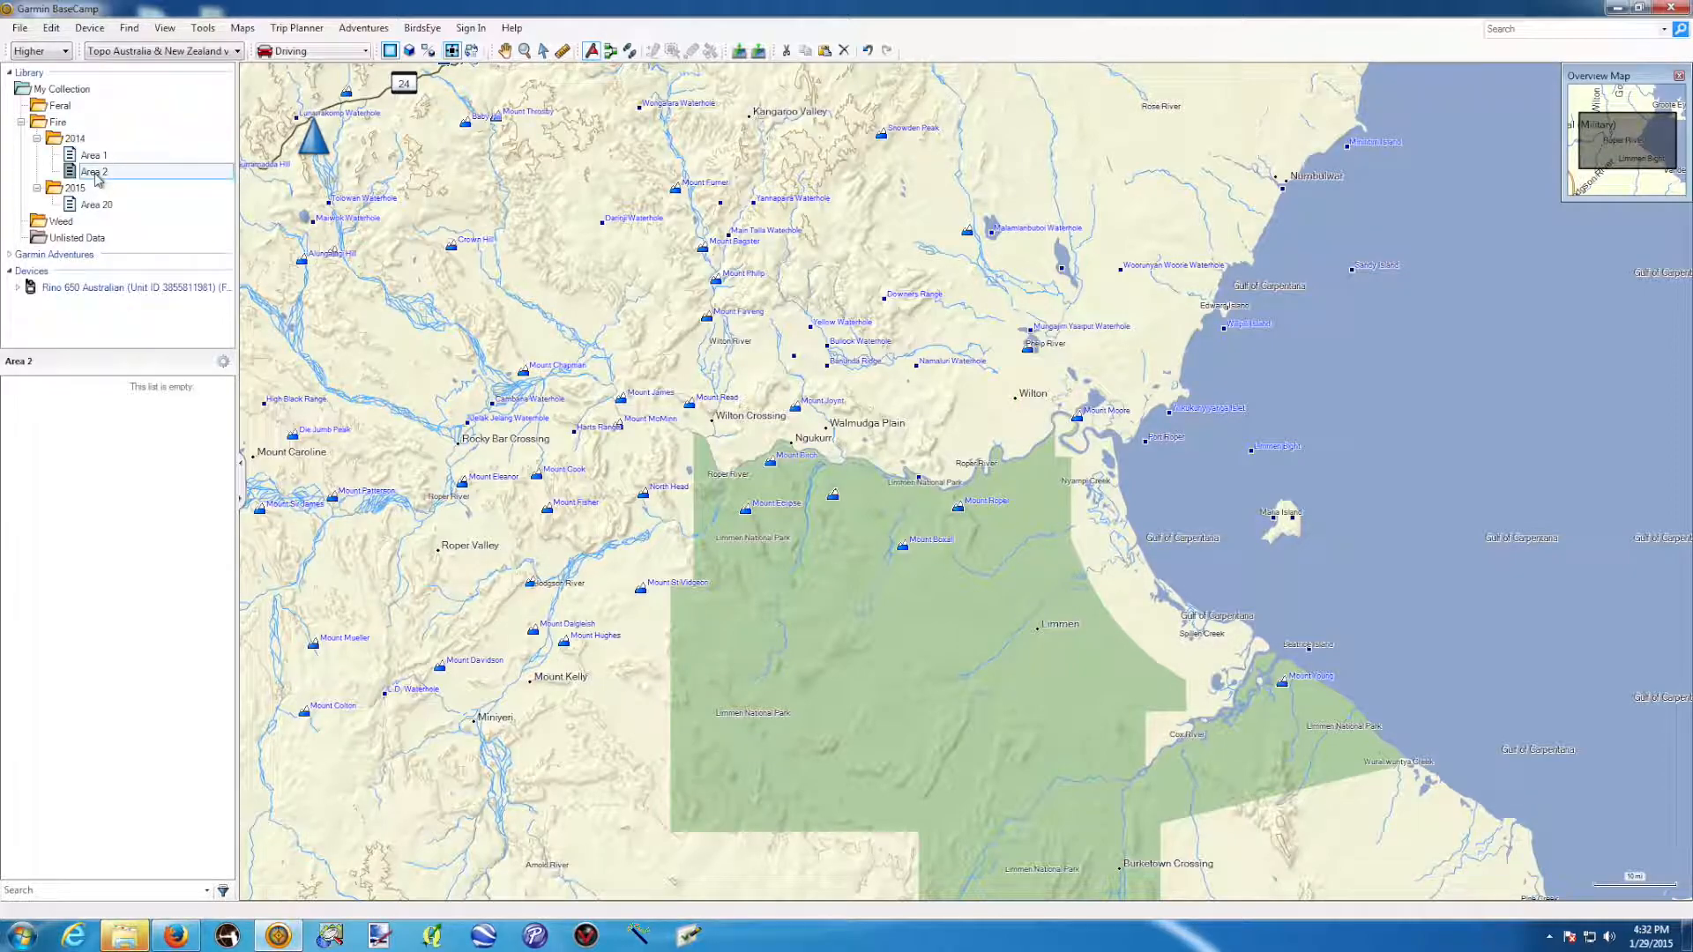
{"action": "left_click", "coordinate": [593, 53]}
{"action": "left_click", "coordinate": [926, 589]}
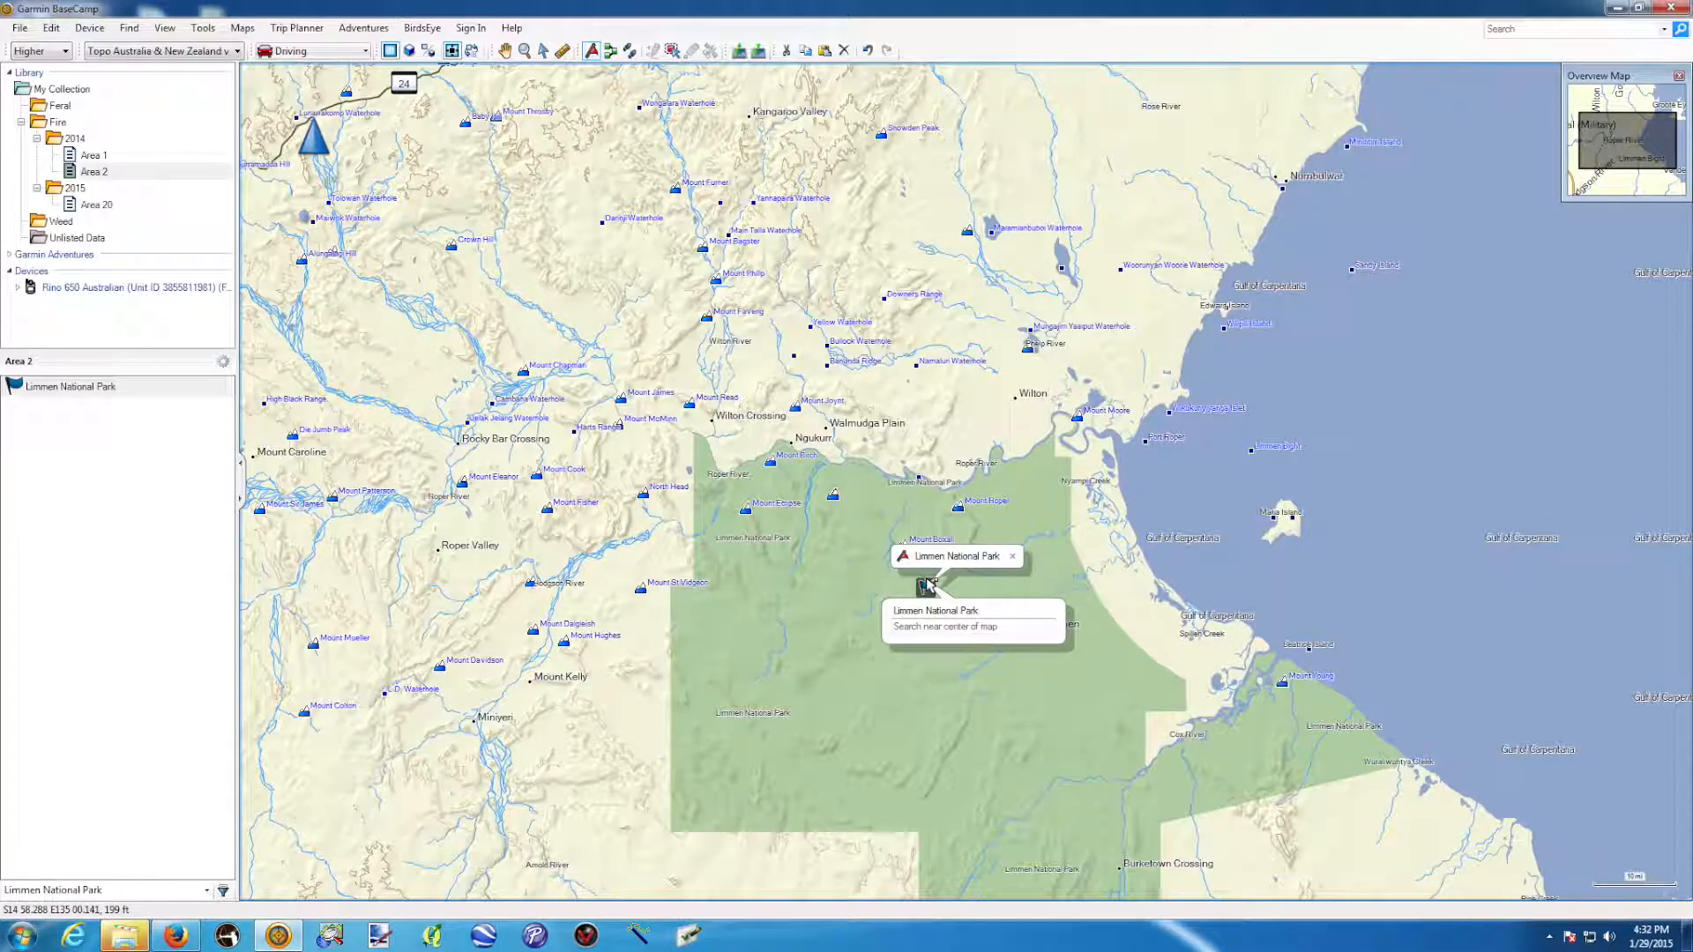
{"action": "left_click", "coordinate": [95, 393]}
{"action": "left_click", "coordinate": [77, 389]}
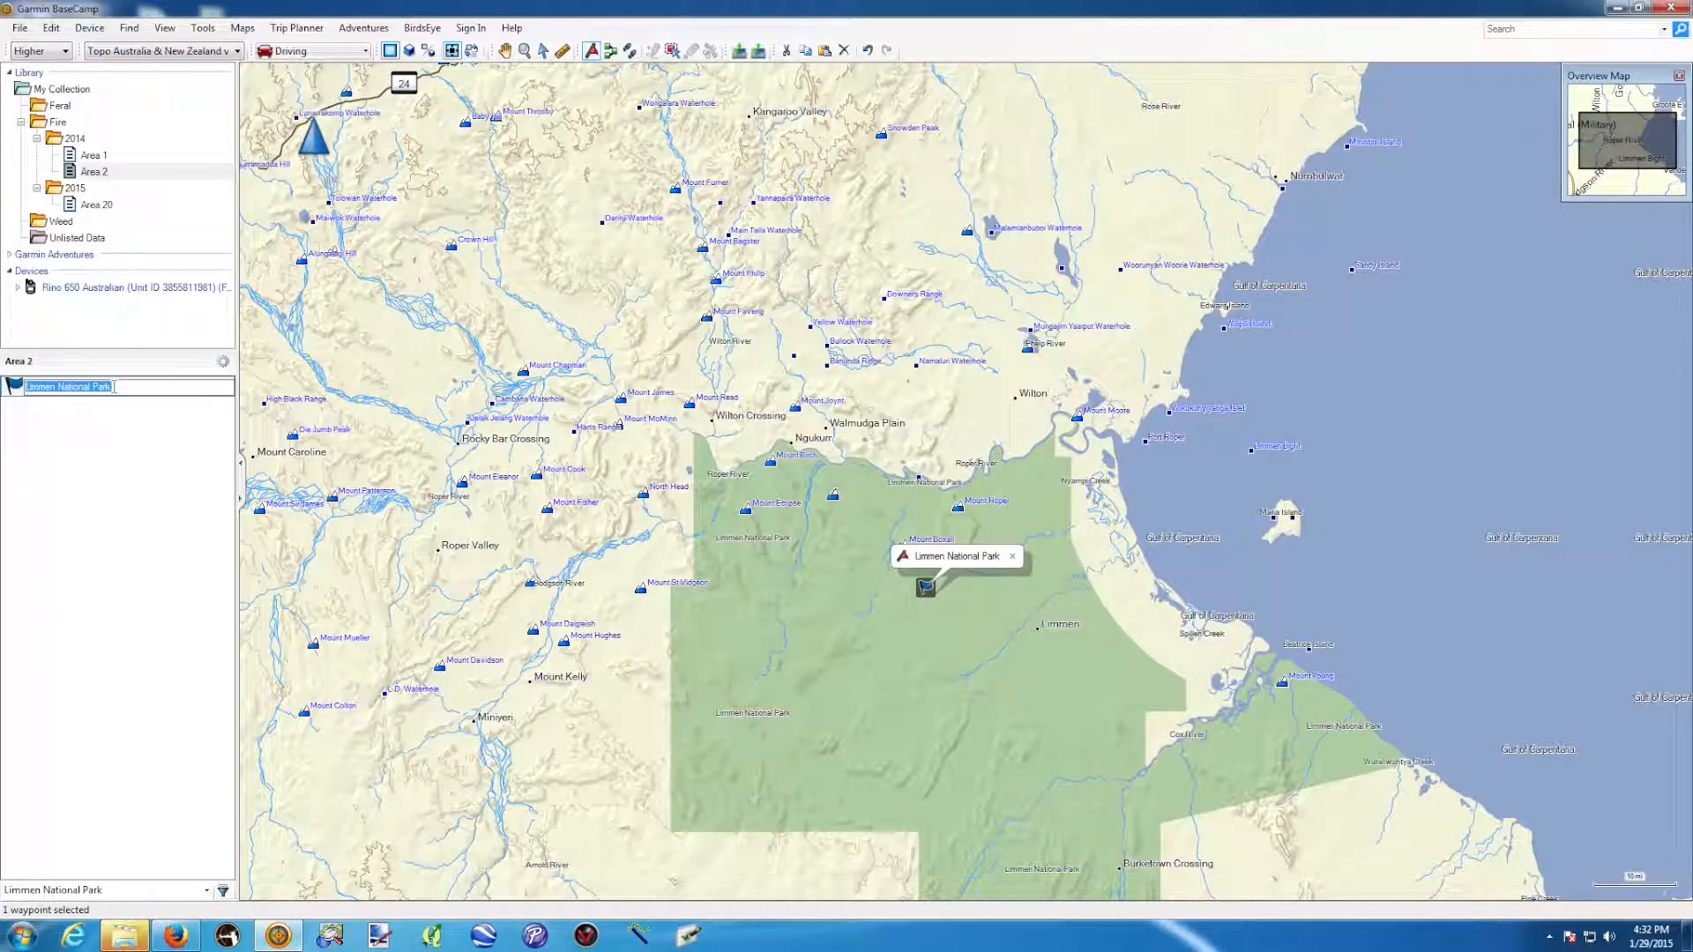
{"action": "type", "text": "point 1"}
{"action": "key", "text": "Return"}
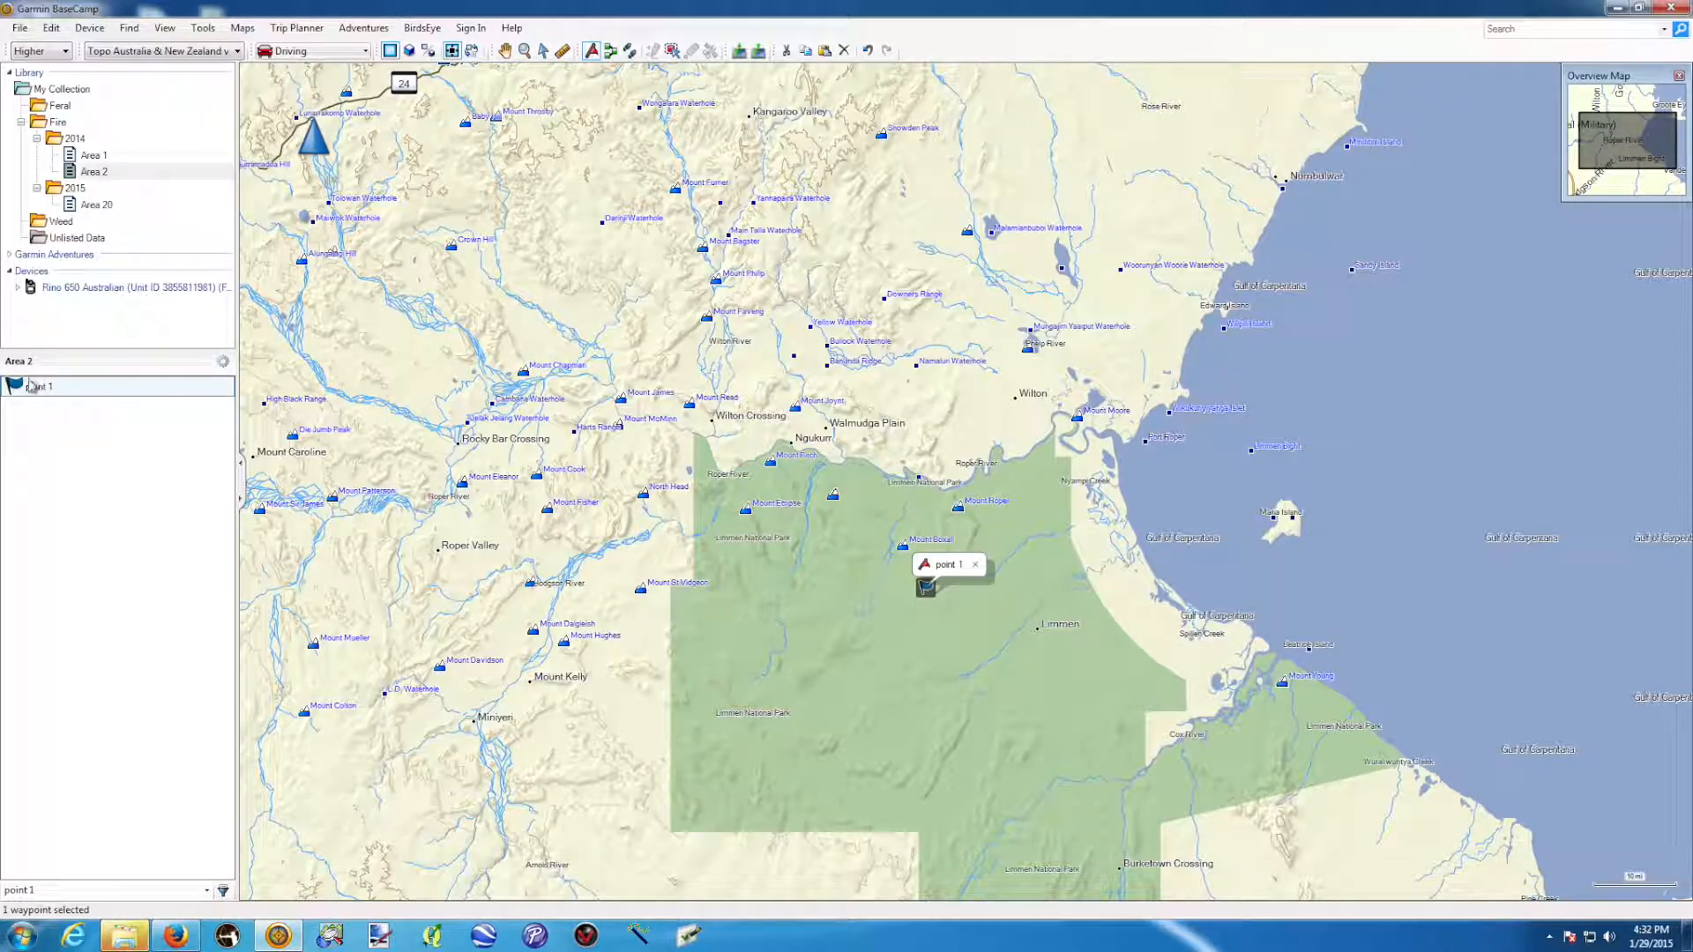
View the contents of the Area 1 list and the combined contents of the 2014 folder.
{"action": "left_click", "coordinate": [92, 155]}
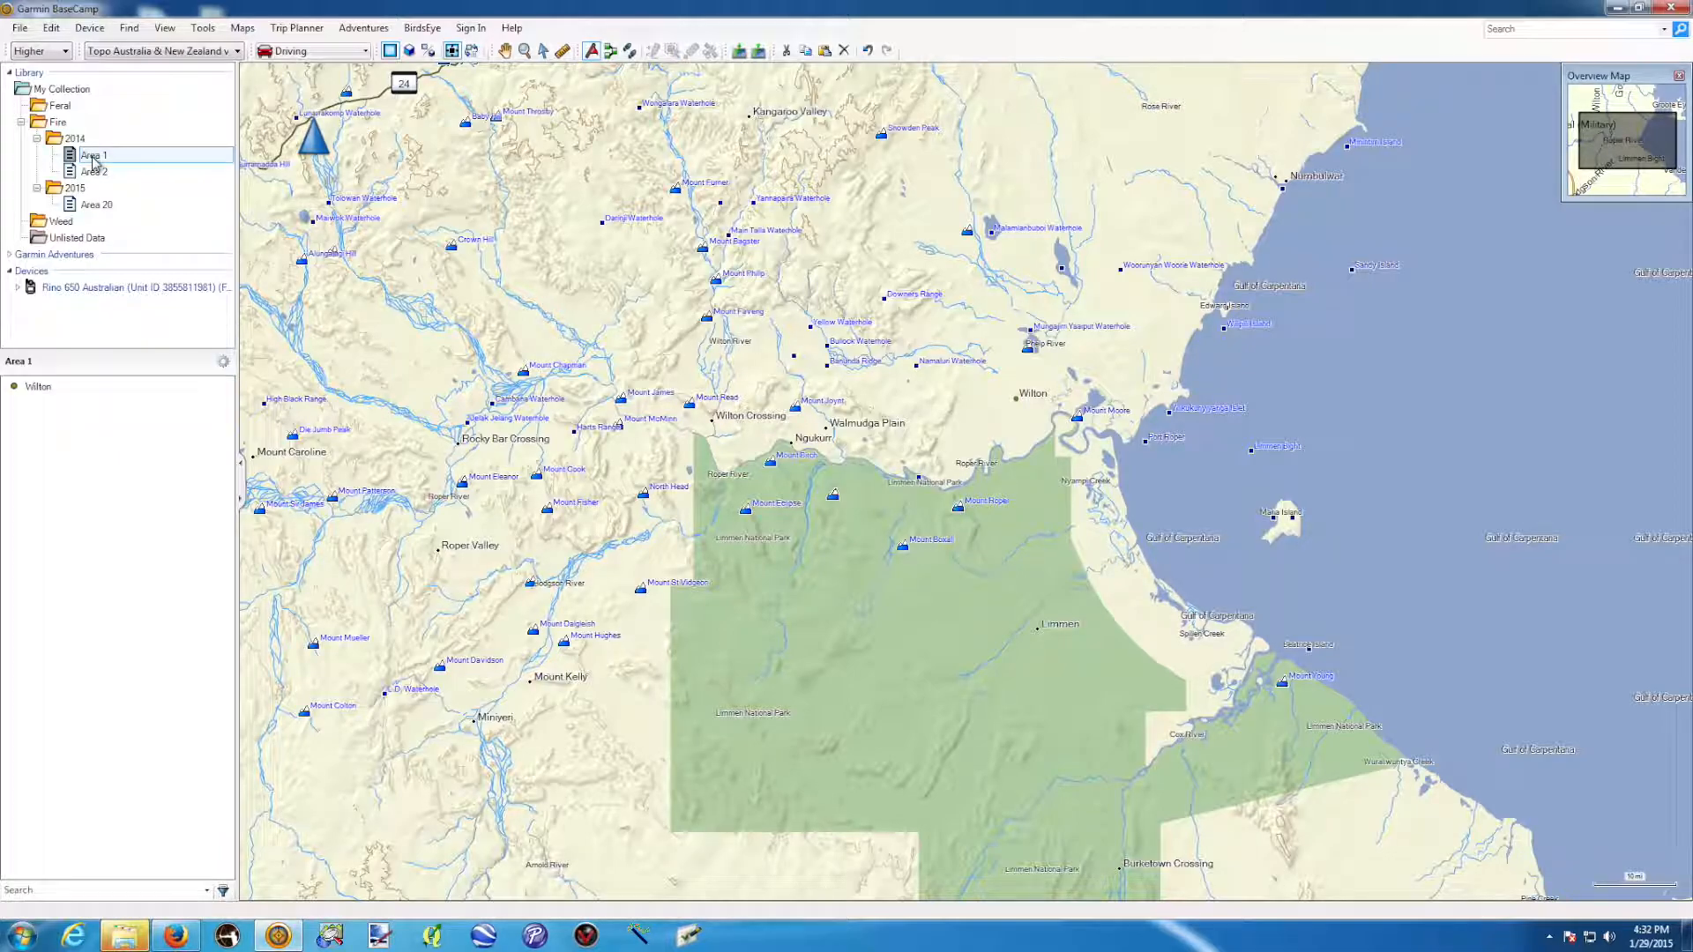
{"action": "left_click", "coordinate": [76, 140]}
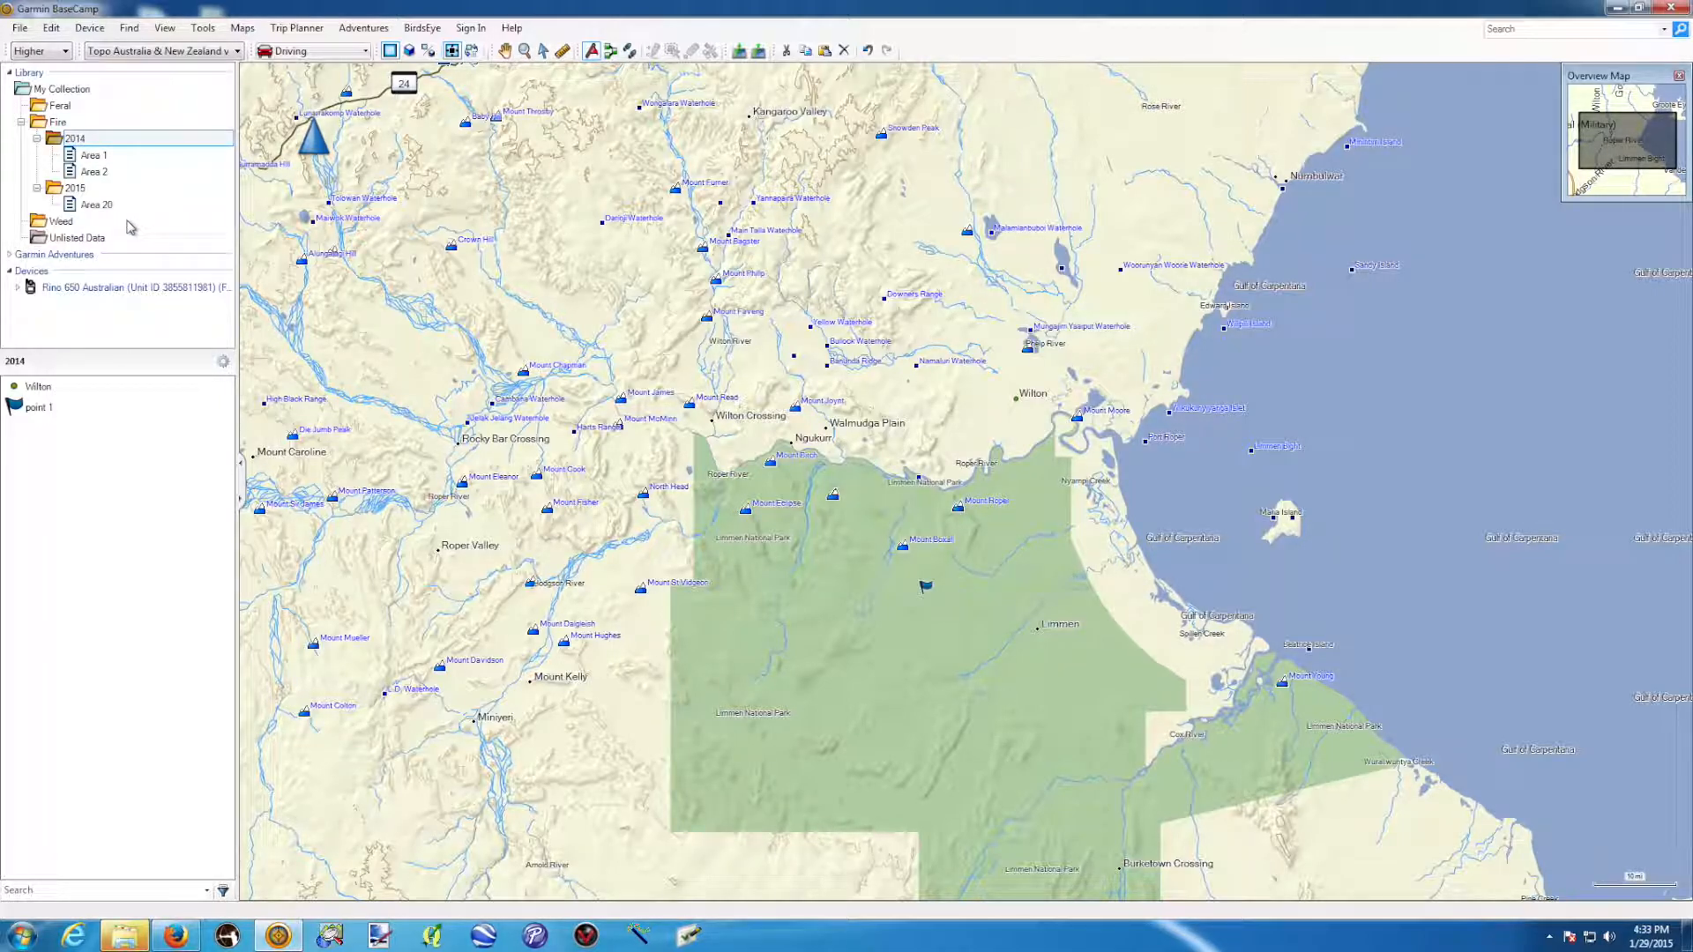
Draw a track in the Area 1 list with straight legs inside Limmen National Park and a freehand curve past its western edge towards Mount Roper.
{"action": "left_click", "coordinate": [99, 157]}
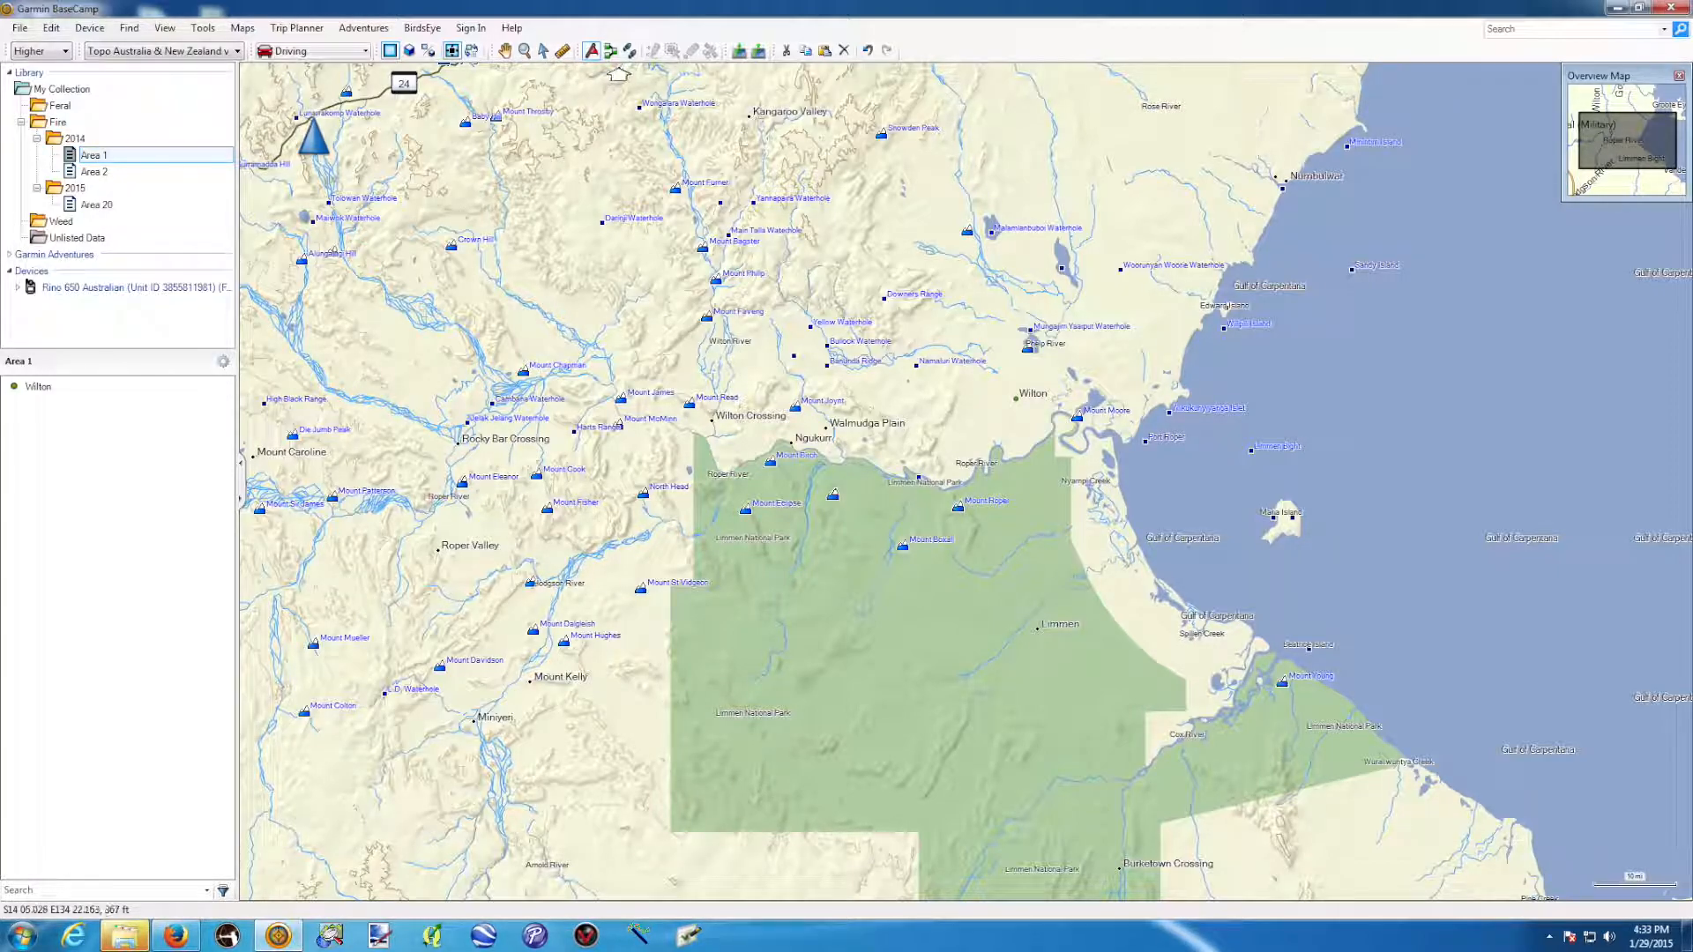
{"action": "left_click", "coordinate": [629, 51]}
{"action": "left_click", "coordinate": [747, 606]}
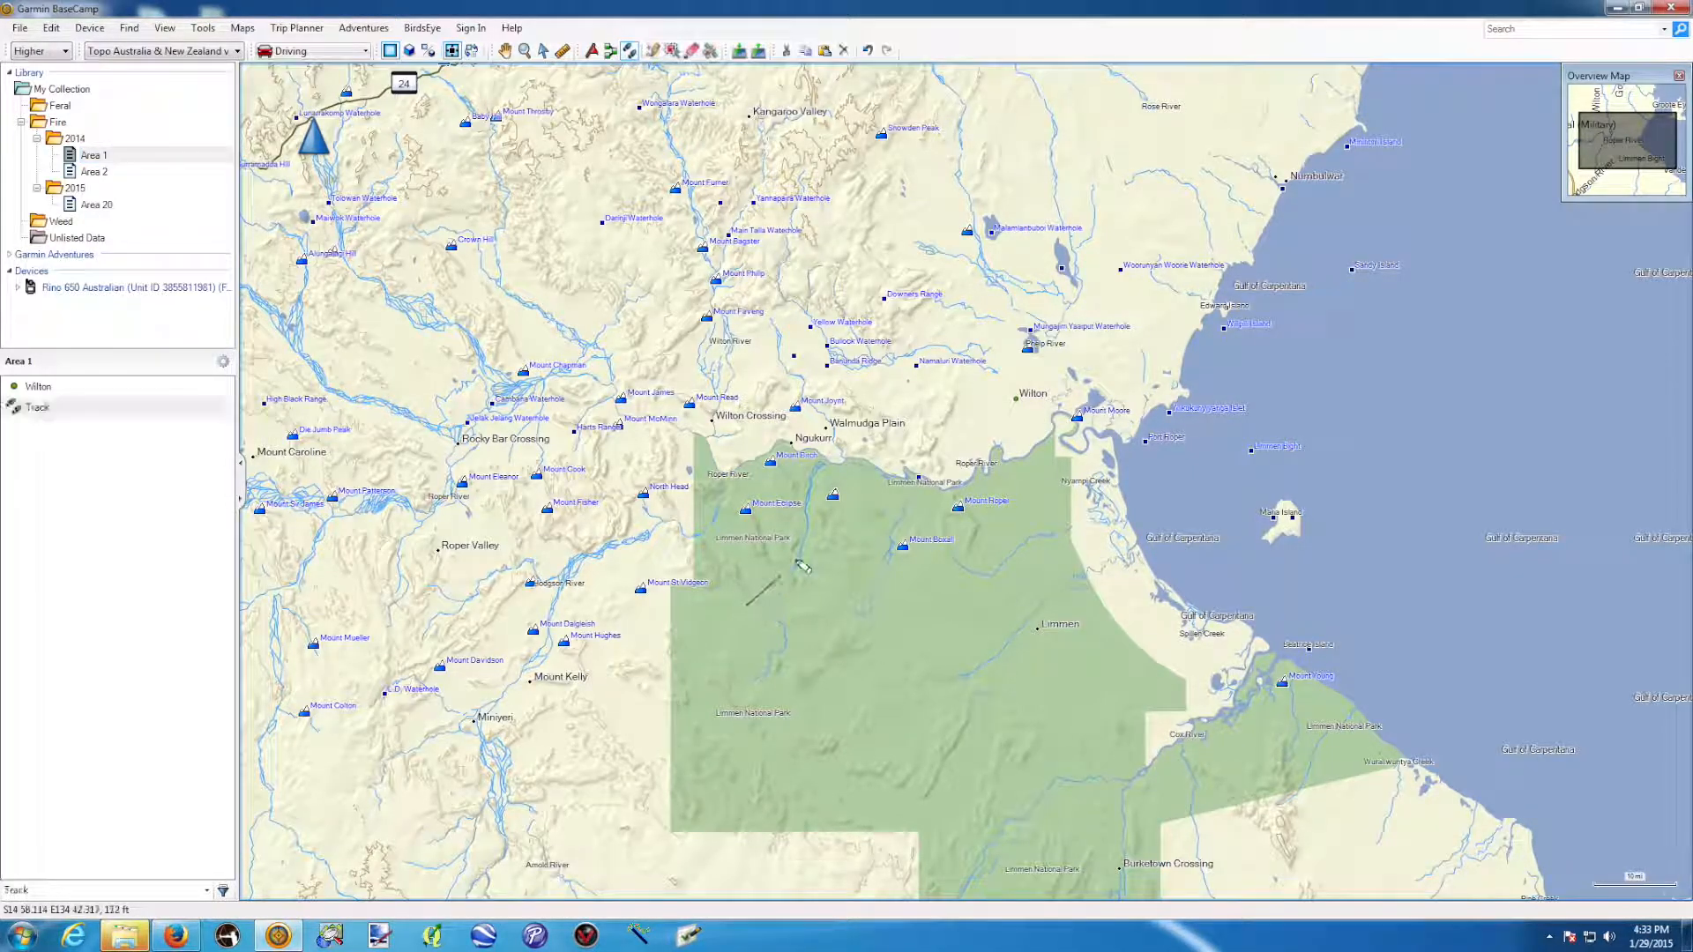
{"action": "left_click", "coordinate": [816, 543]}
{"action": "left_click", "coordinate": [991, 692]}
{"action": "left_click", "coordinate": [893, 764]}
{"action": "left_click", "coordinate": [794, 720]}
{"action": "left_click", "coordinate": [826, 660]}
{"action": "left_click", "coordinate": [784, 625]}
{"action": "left_click", "coordinate": [741, 710]}
{"action": "mouse_move", "coordinate": [705, 736]}
{"action": "left_mouse_down"}
{"action": "mouse_move", "coordinate": [649, 650]}
{"action": "mouse_move", "coordinate": [622, 550]}
{"action": "mouse_move", "coordinate": [741, 468]}
{"action": "mouse_move", "coordinate": [945, 477]}
{"action": "left_mouse_up"}
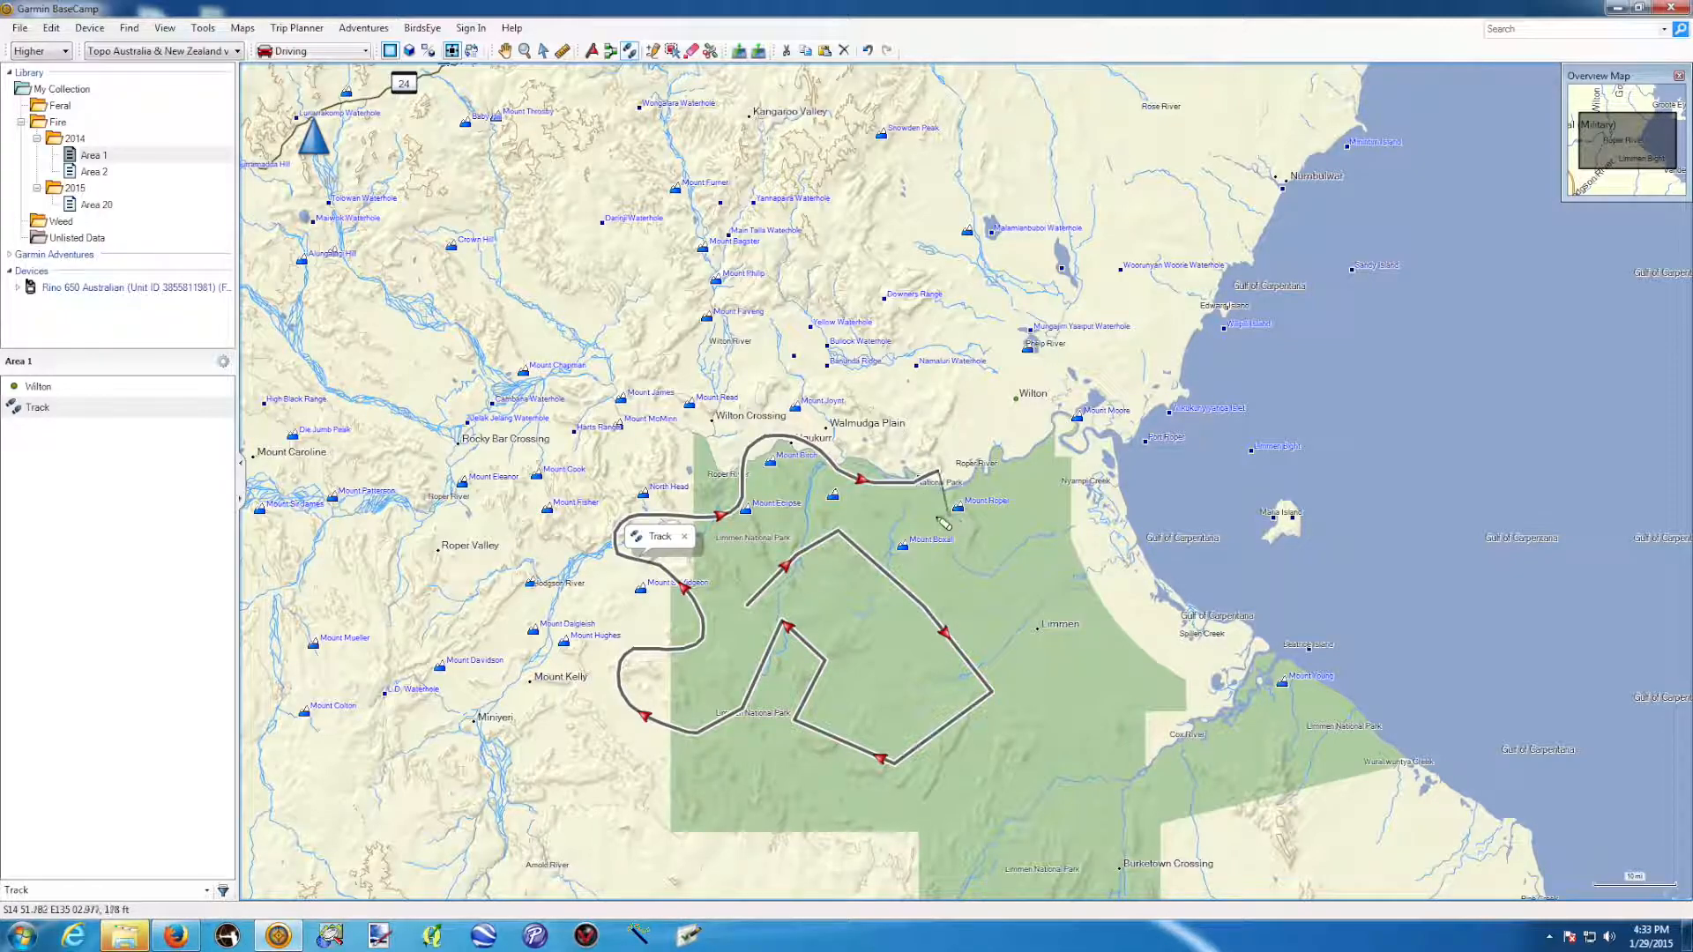
{"action": "left_click", "coordinate": [943, 518]}
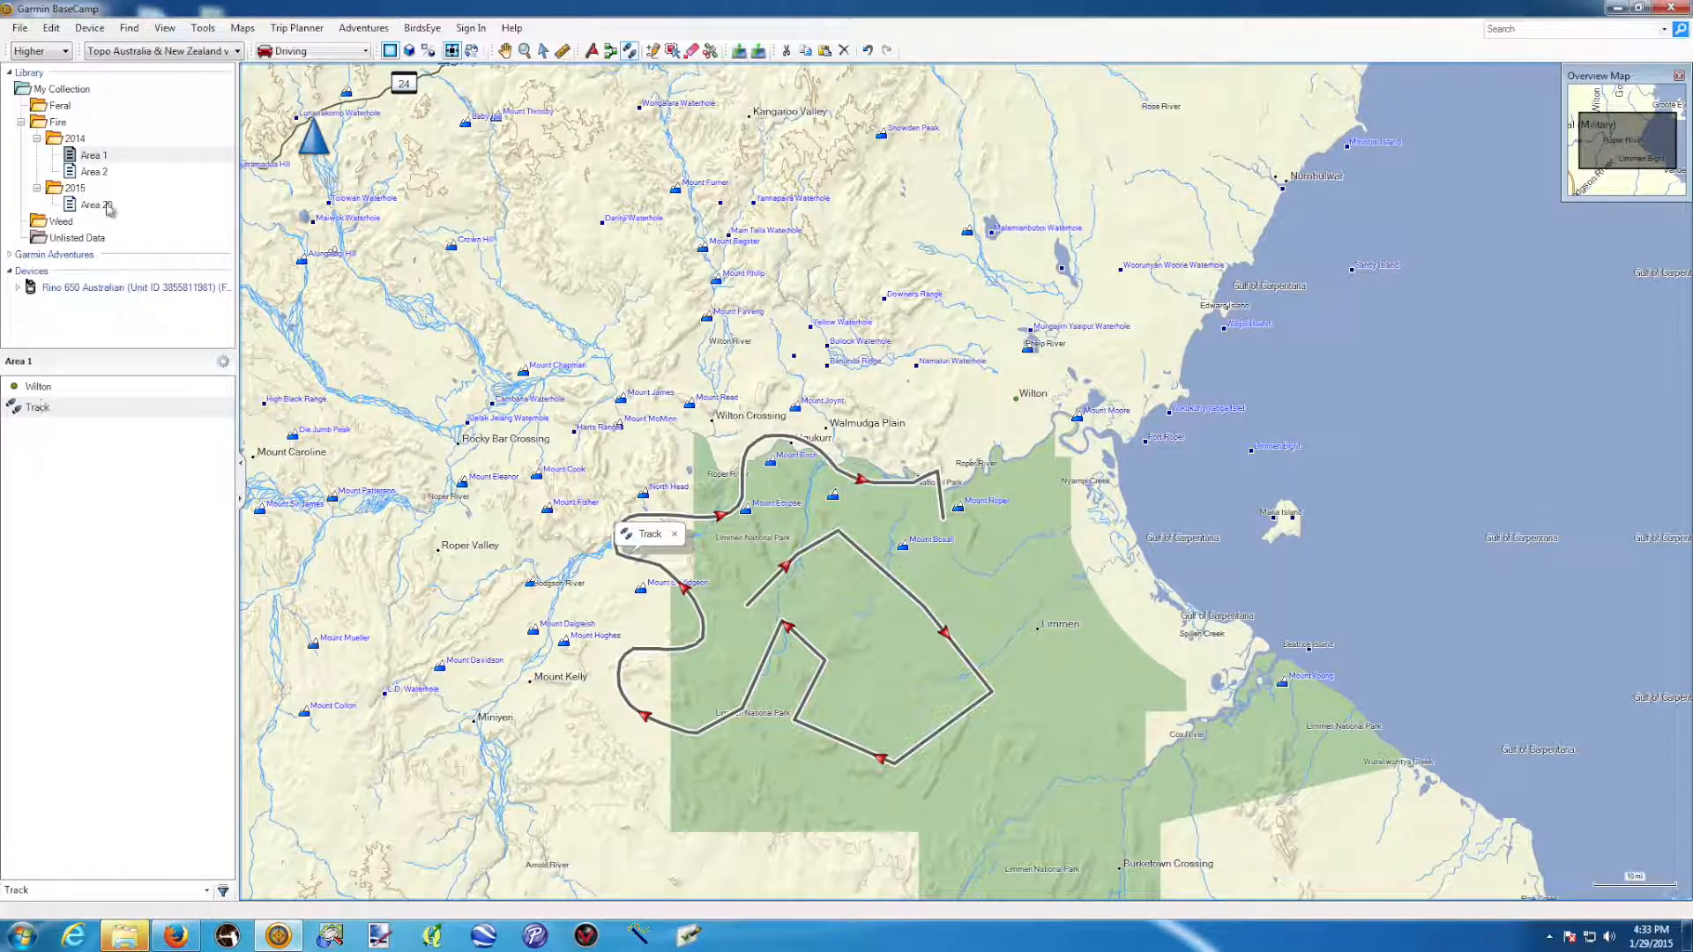
Rename the new track in the Area 1 list Track a1 and compare the map contents of Area 2 and Area 1.
{"action": "left_click", "coordinate": [42, 410]}
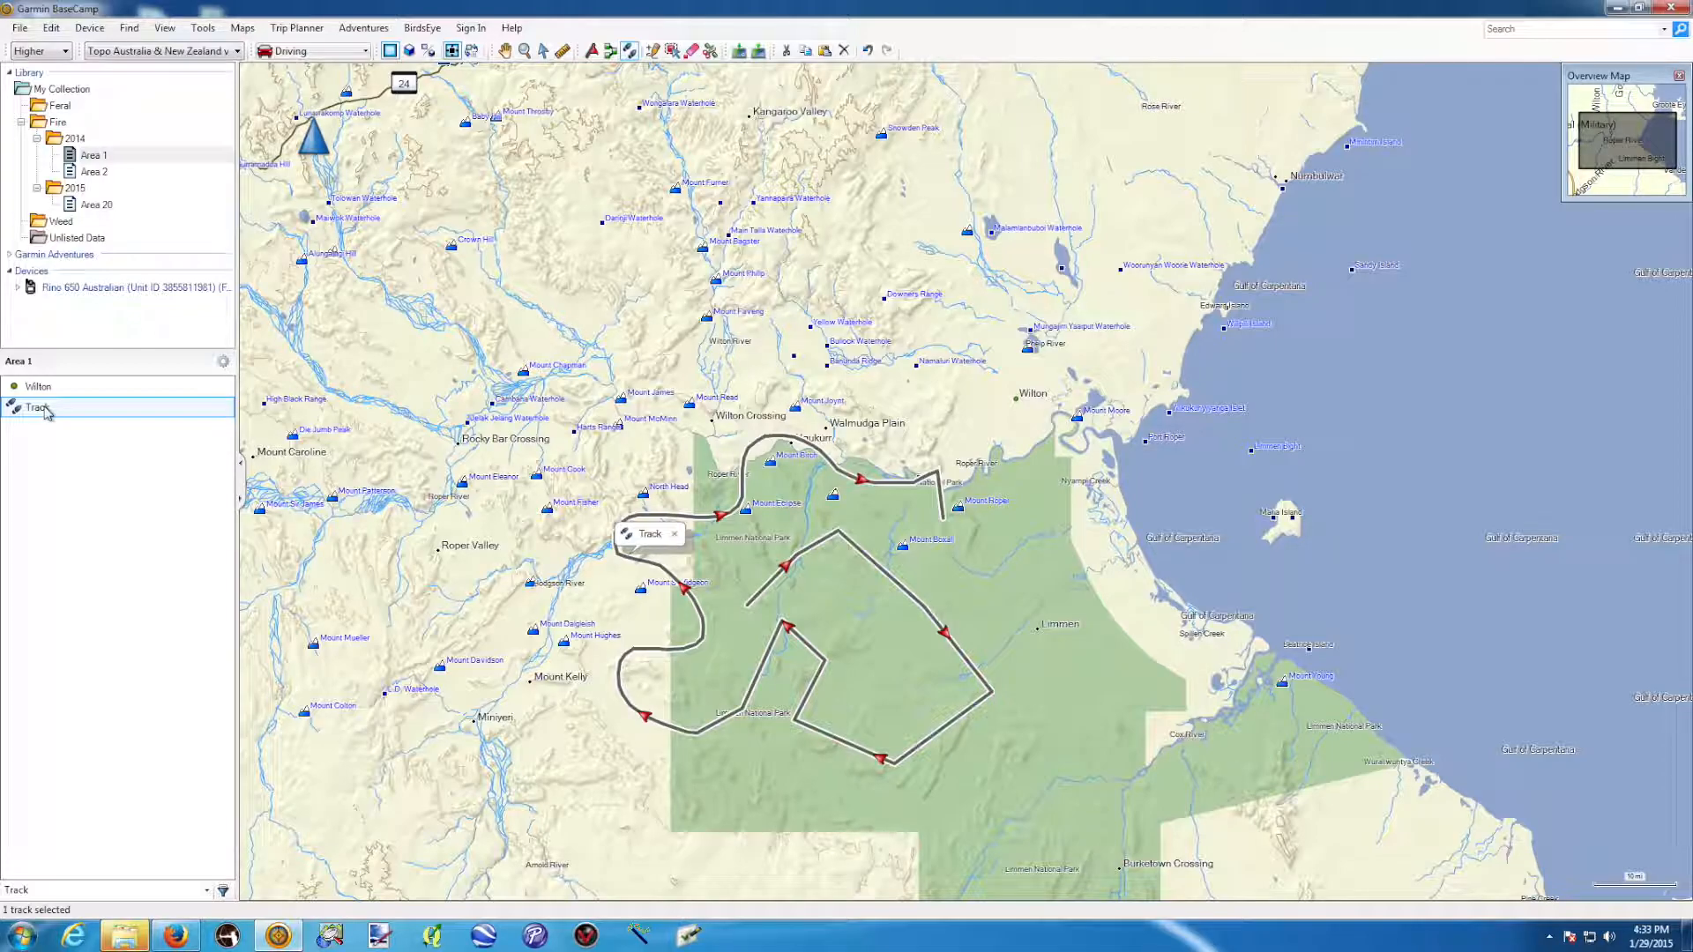
{"action": "right_click", "coordinate": [46, 413]}
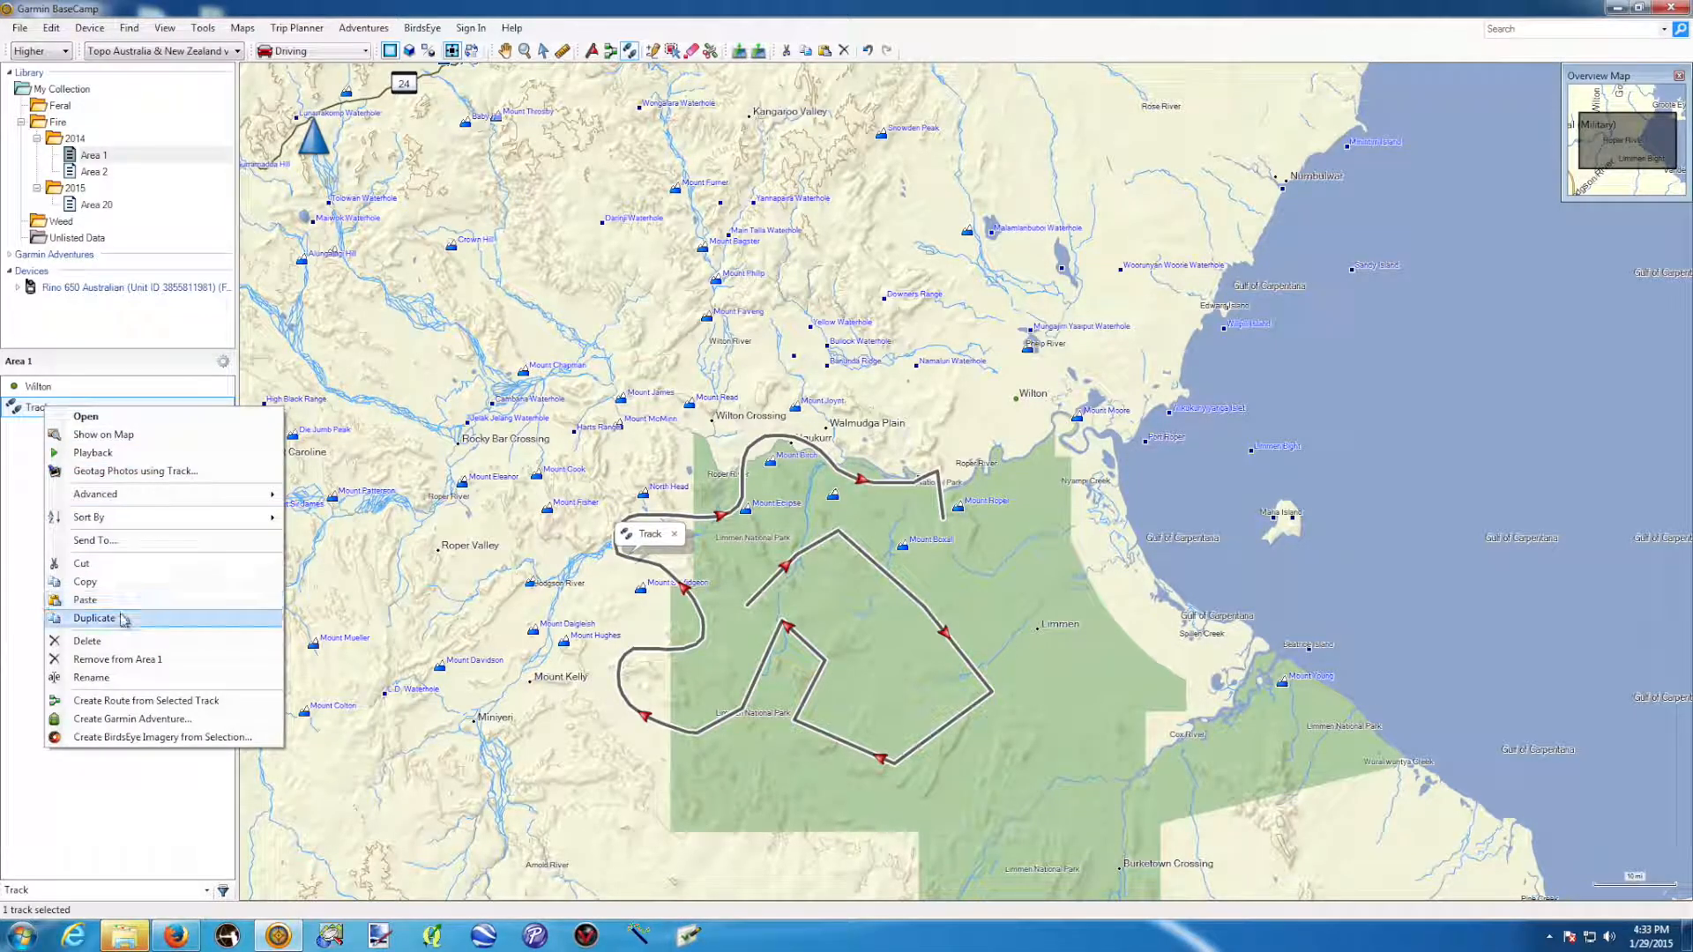
{"action": "left_click", "coordinate": [113, 677]}
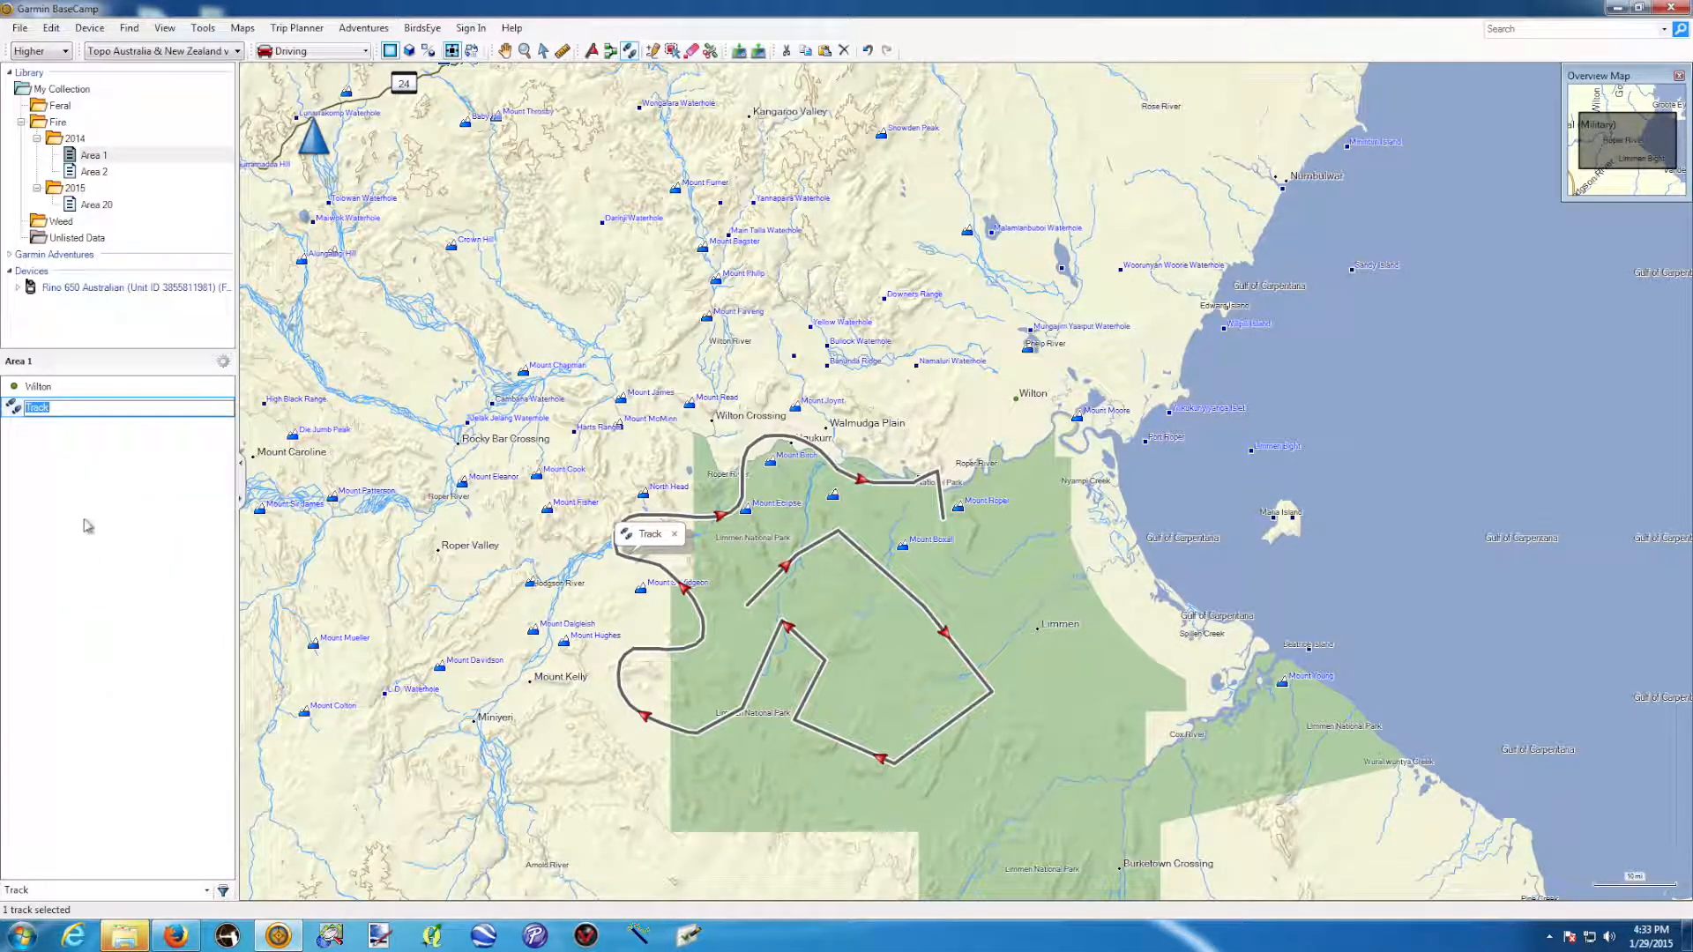
{"action": "left_click", "coordinate": [67, 409]}
{"action": "type", "text": "a1"}
{"action": "key", "text": "Return"}
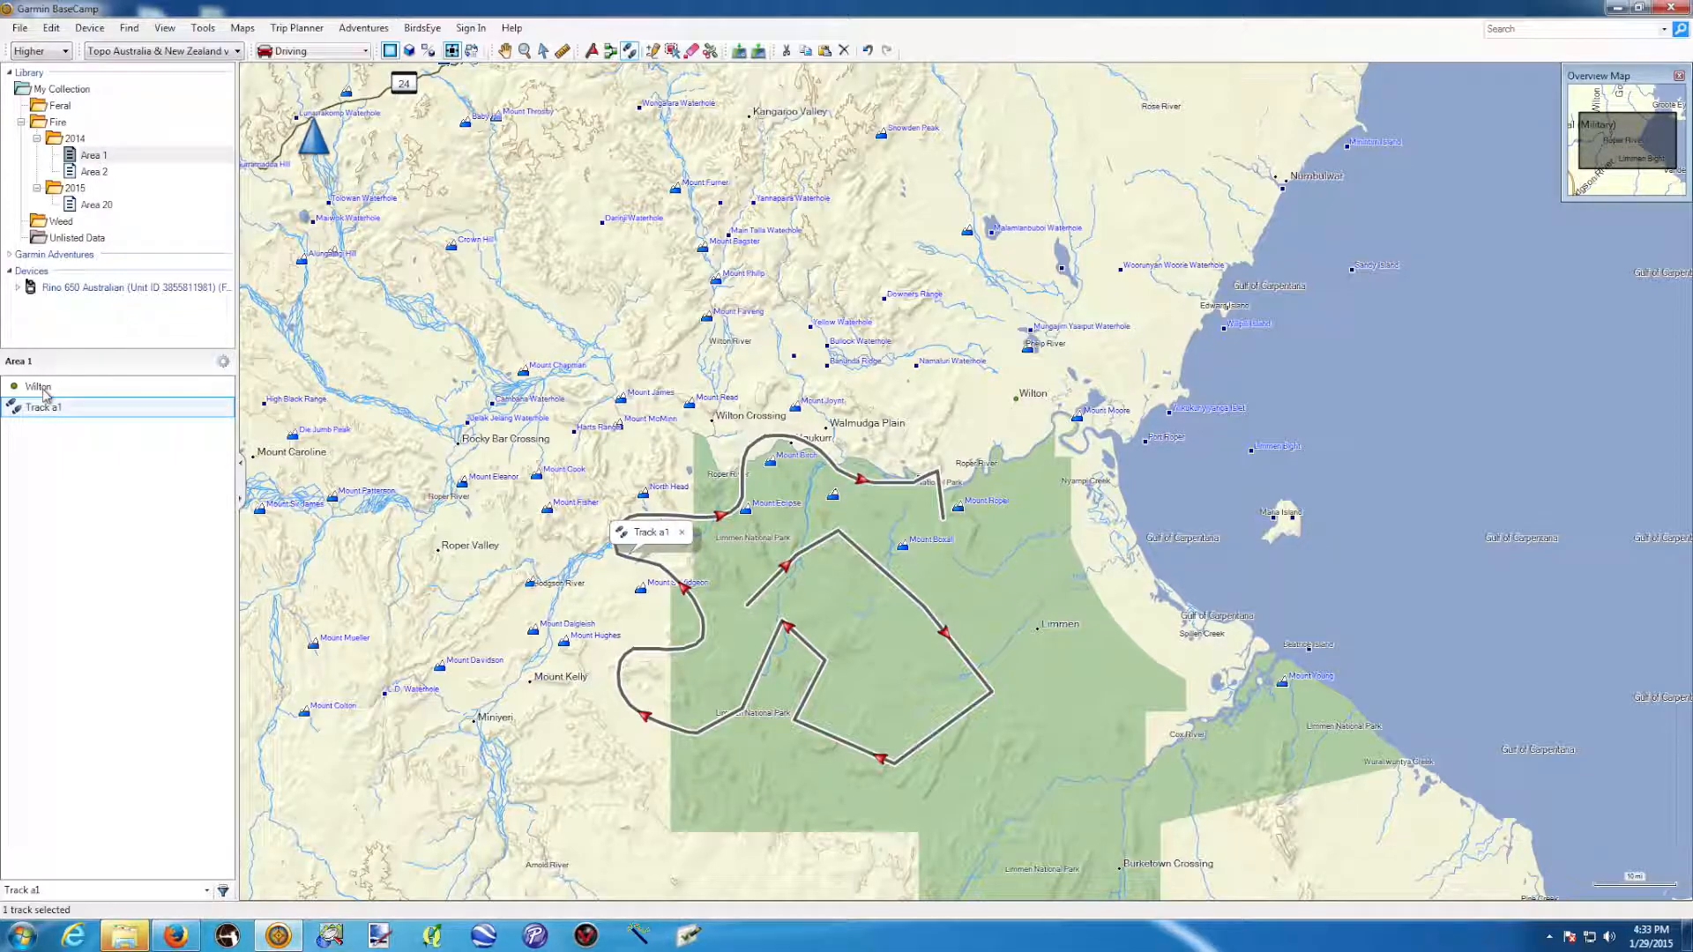
{"action": "left_click", "coordinate": [94, 171]}
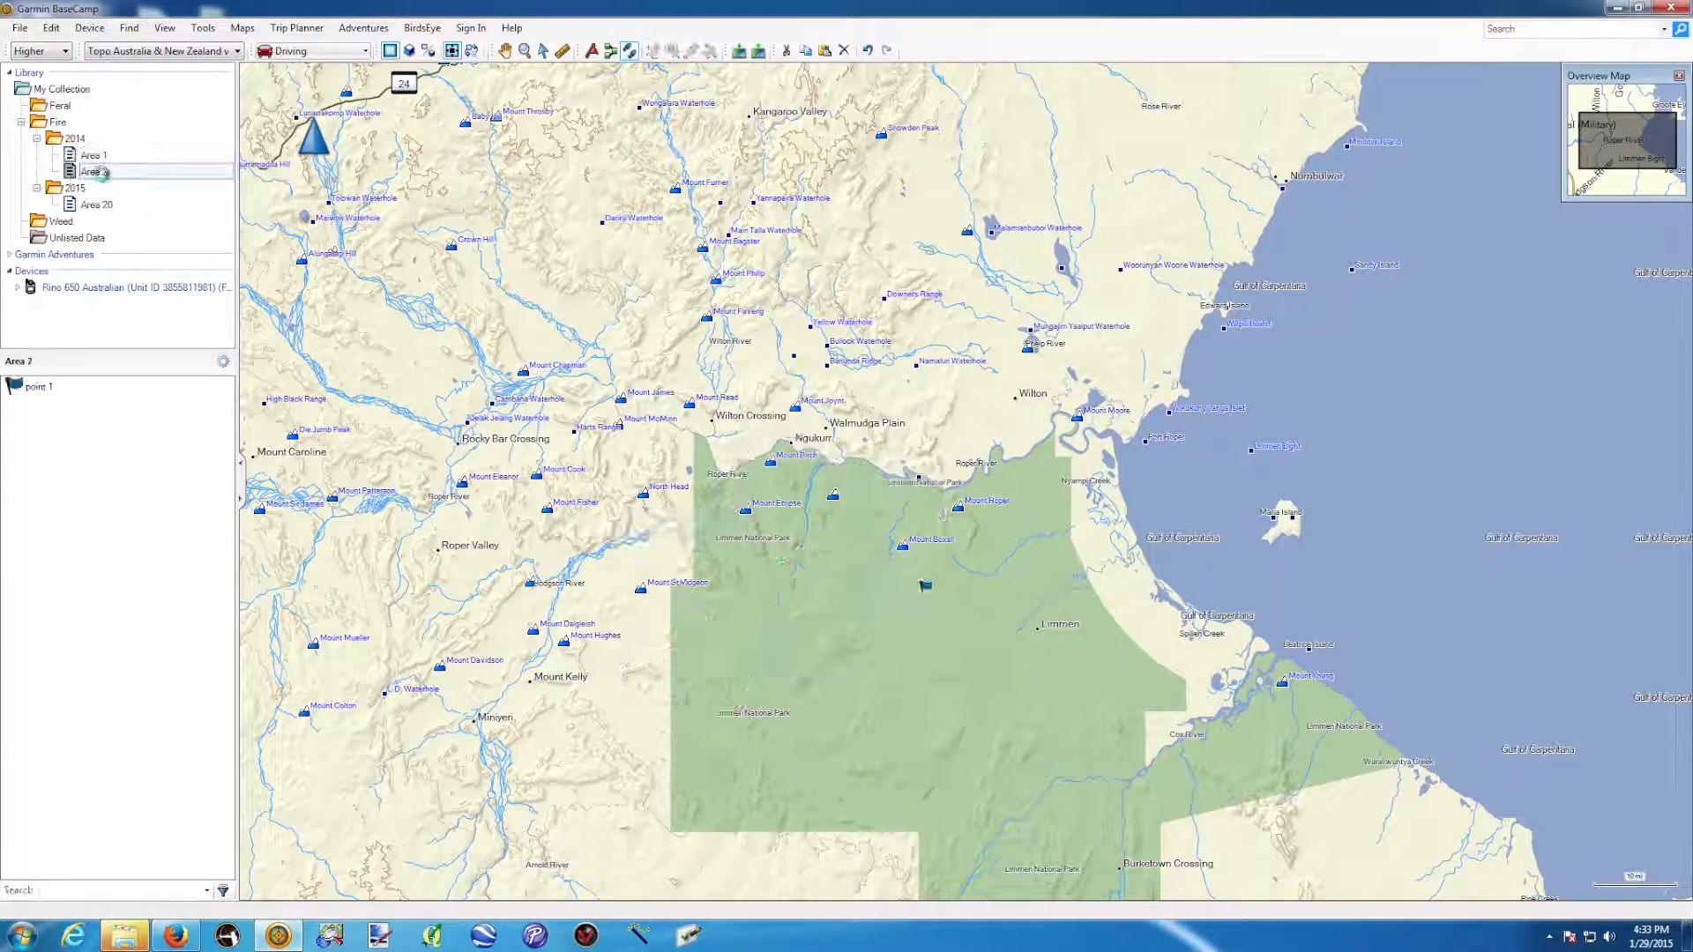
{"action": "left_click", "coordinate": [92, 159]}
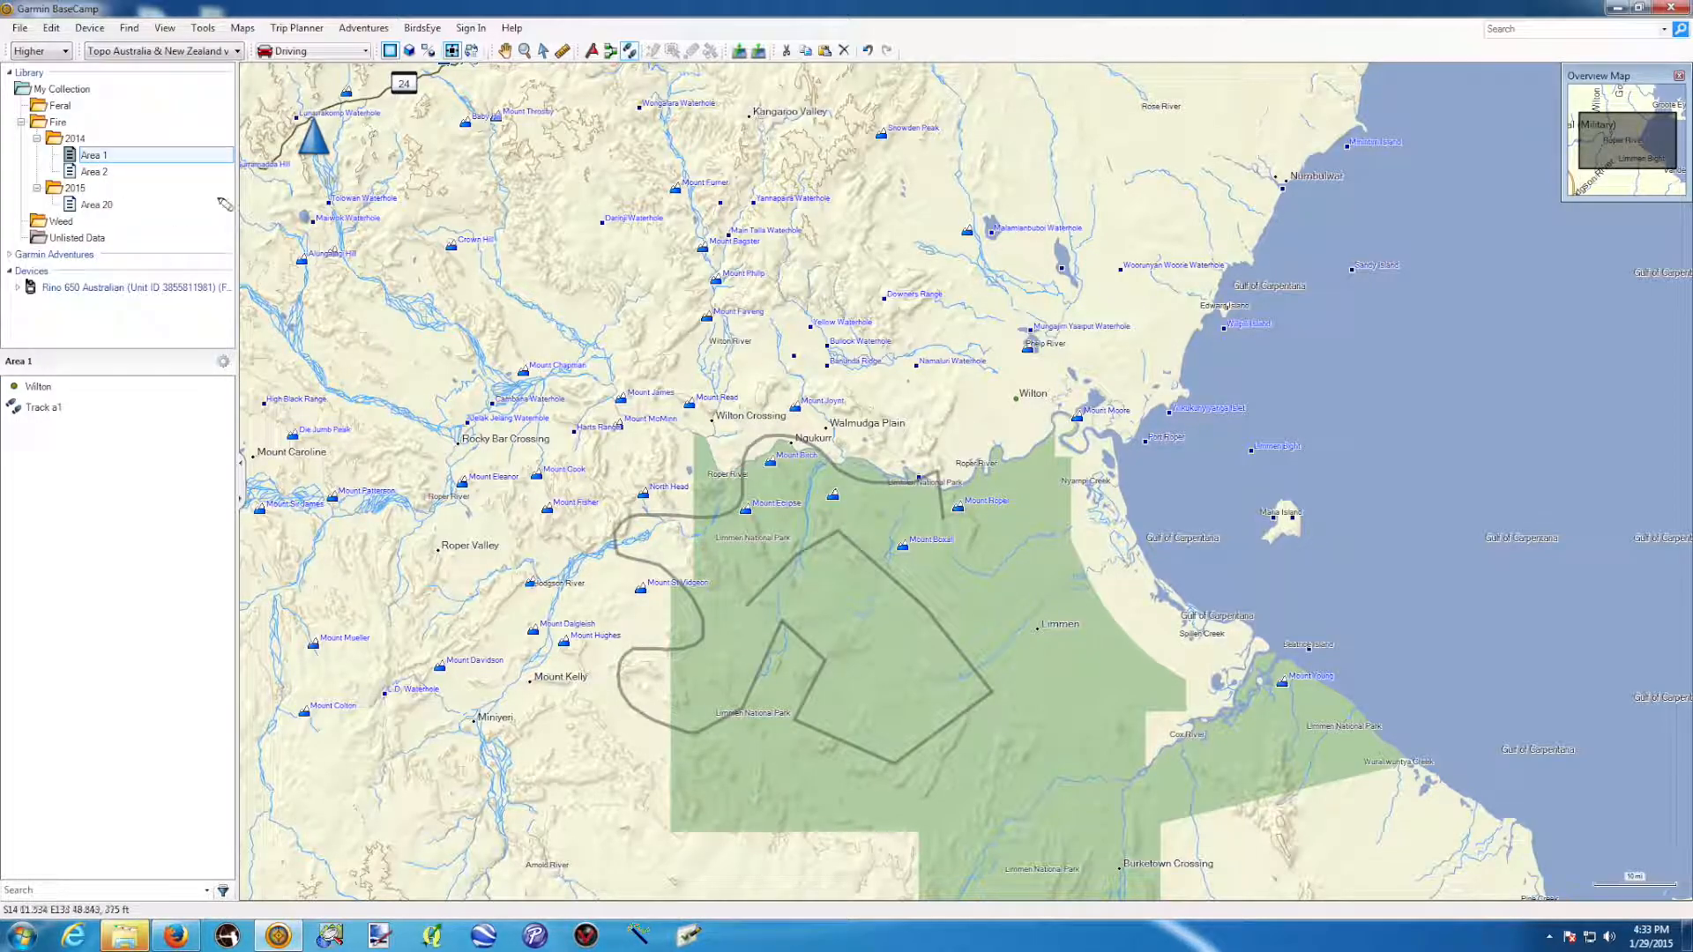
Draw a winding freehand track about 102 mi long through eastern and southern Limmen National Park in the Area 20 list.
{"action": "left_click", "coordinate": [104, 205]}
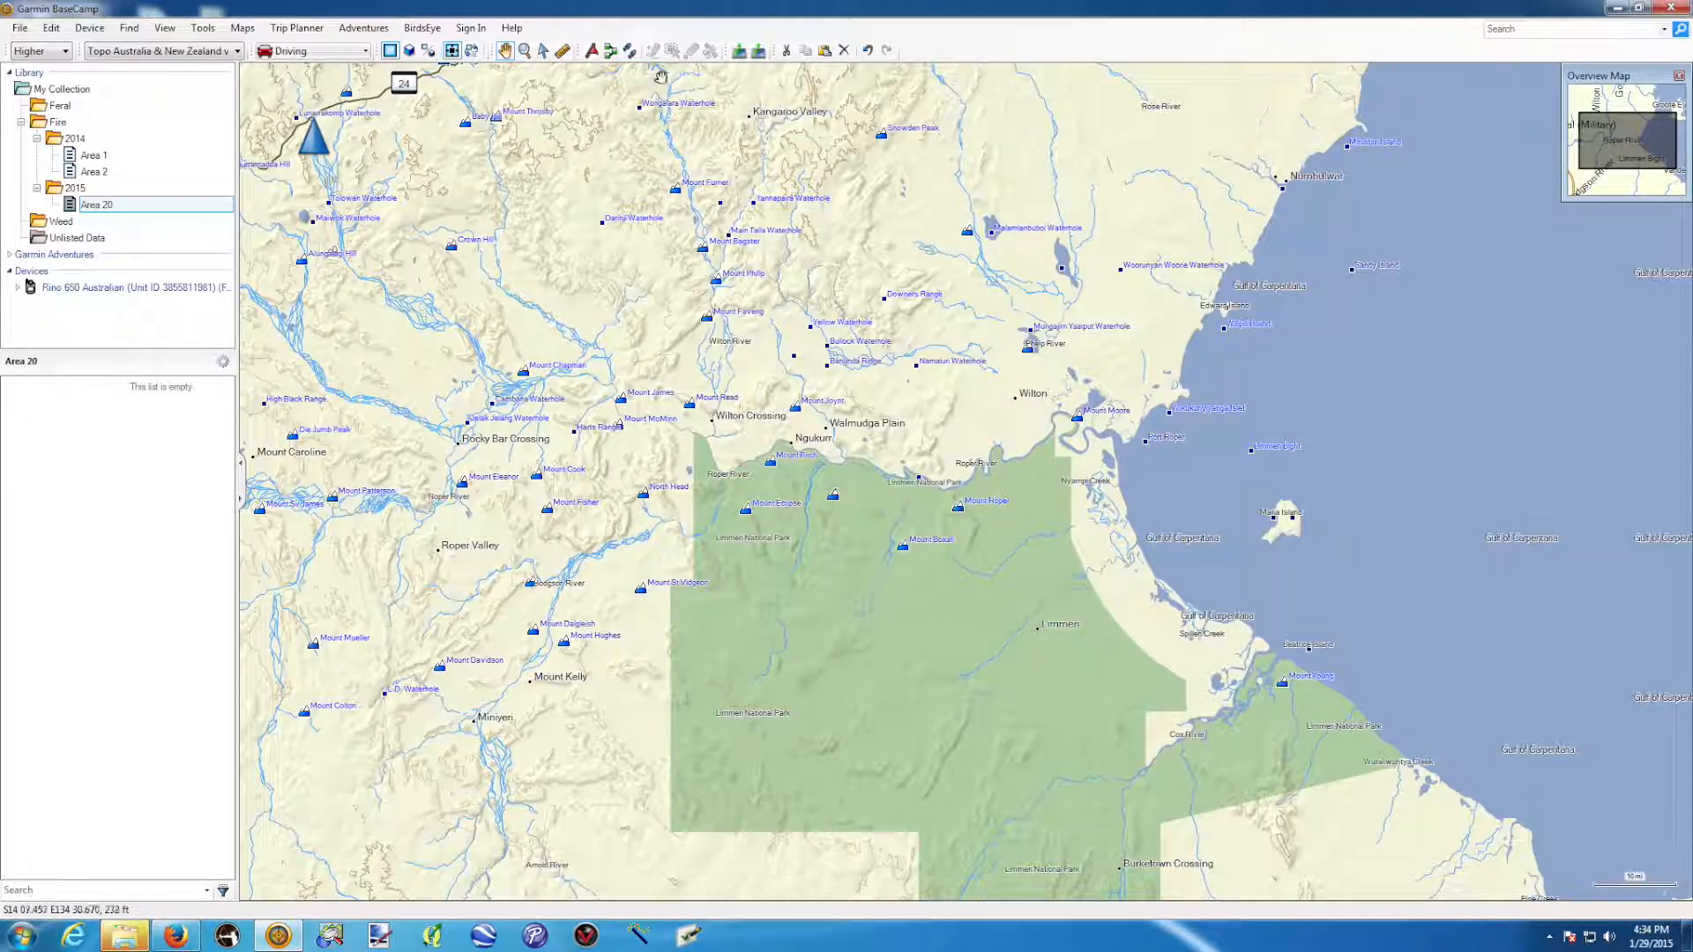
{"action": "left_click", "coordinate": [629, 50]}
{"action": "mouse_move", "coordinate": [978, 547]}
{"action": "left_mouse_down"}
{"action": "mouse_move", "coordinate": [1001, 653]}
{"action": "mouse_move", "coordinate": [944, 718]}
{"action": "mouse_move", "coordinate": [816, 718]}
{"action": "left_mouse_up"}
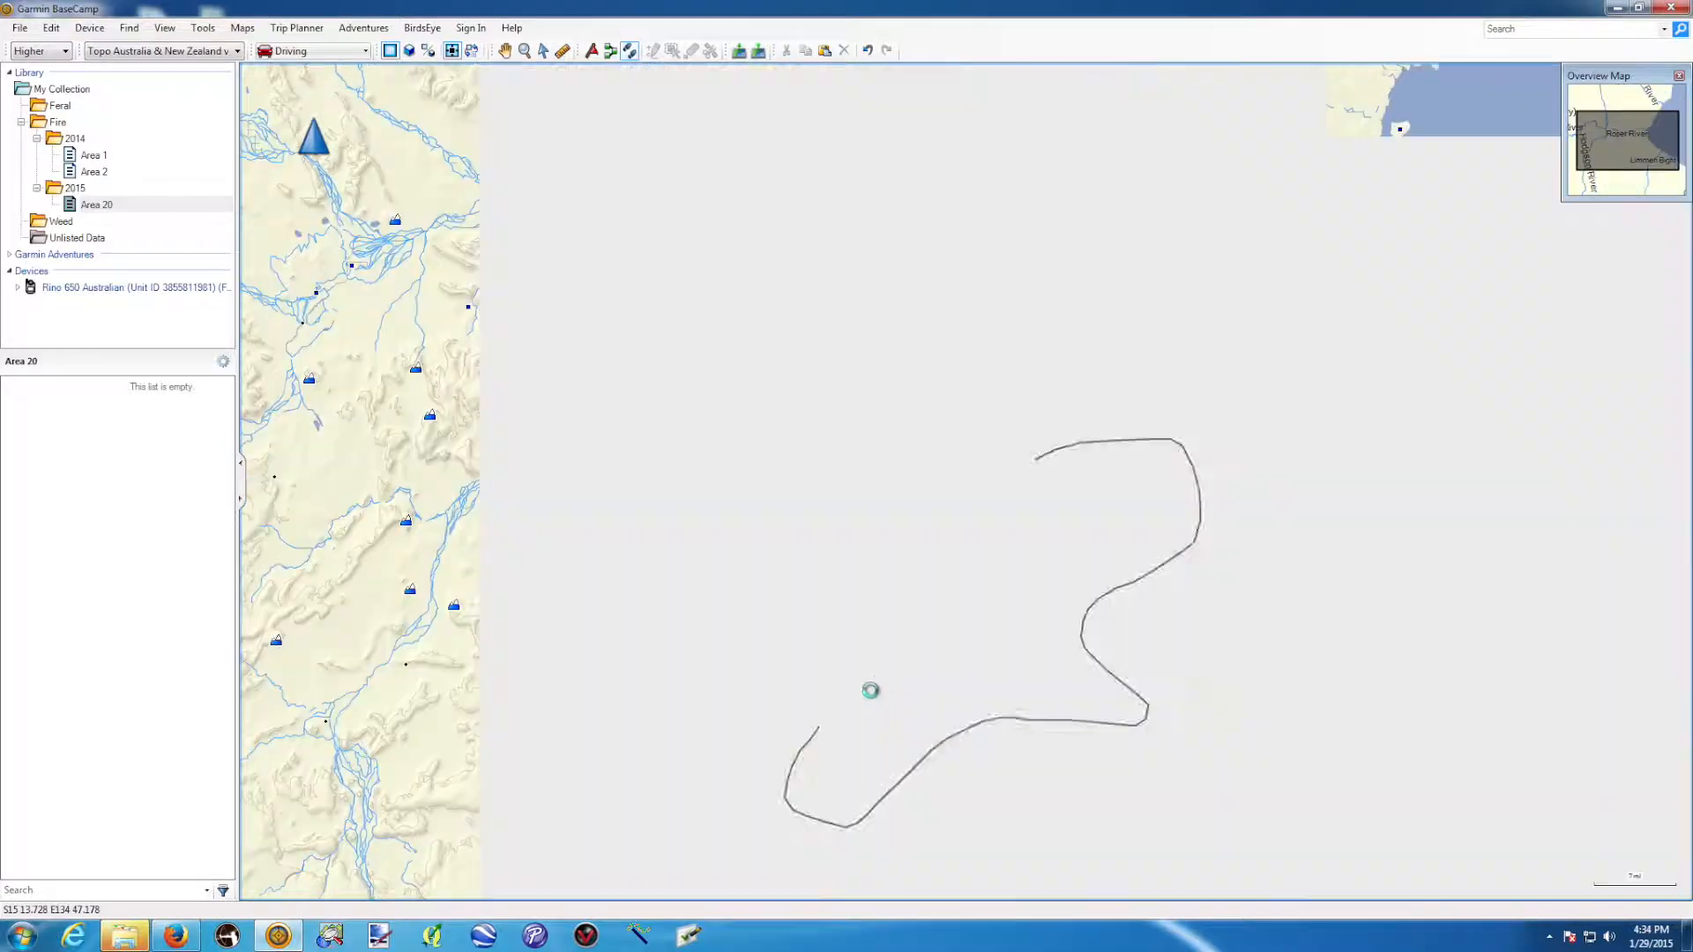
{"action": "scroll", "coordinate": [853, 702], "scroll_direction": "up", "scroll_amount": 1}
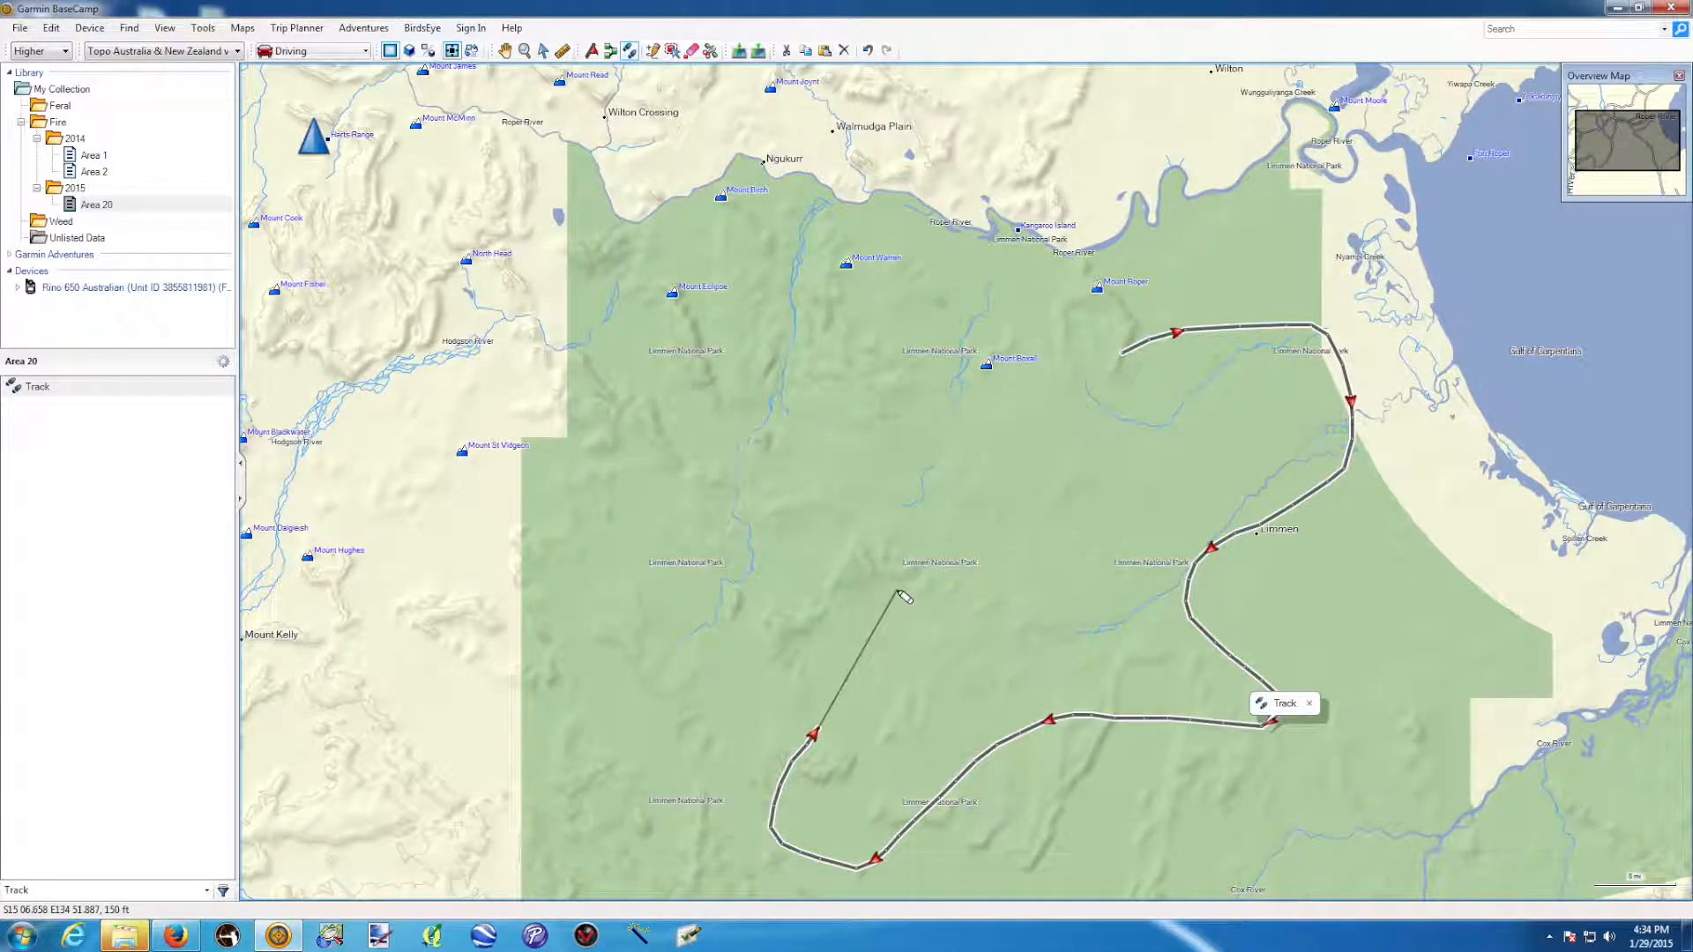
{"action": "double_click", "coordinate": [898, 590]}
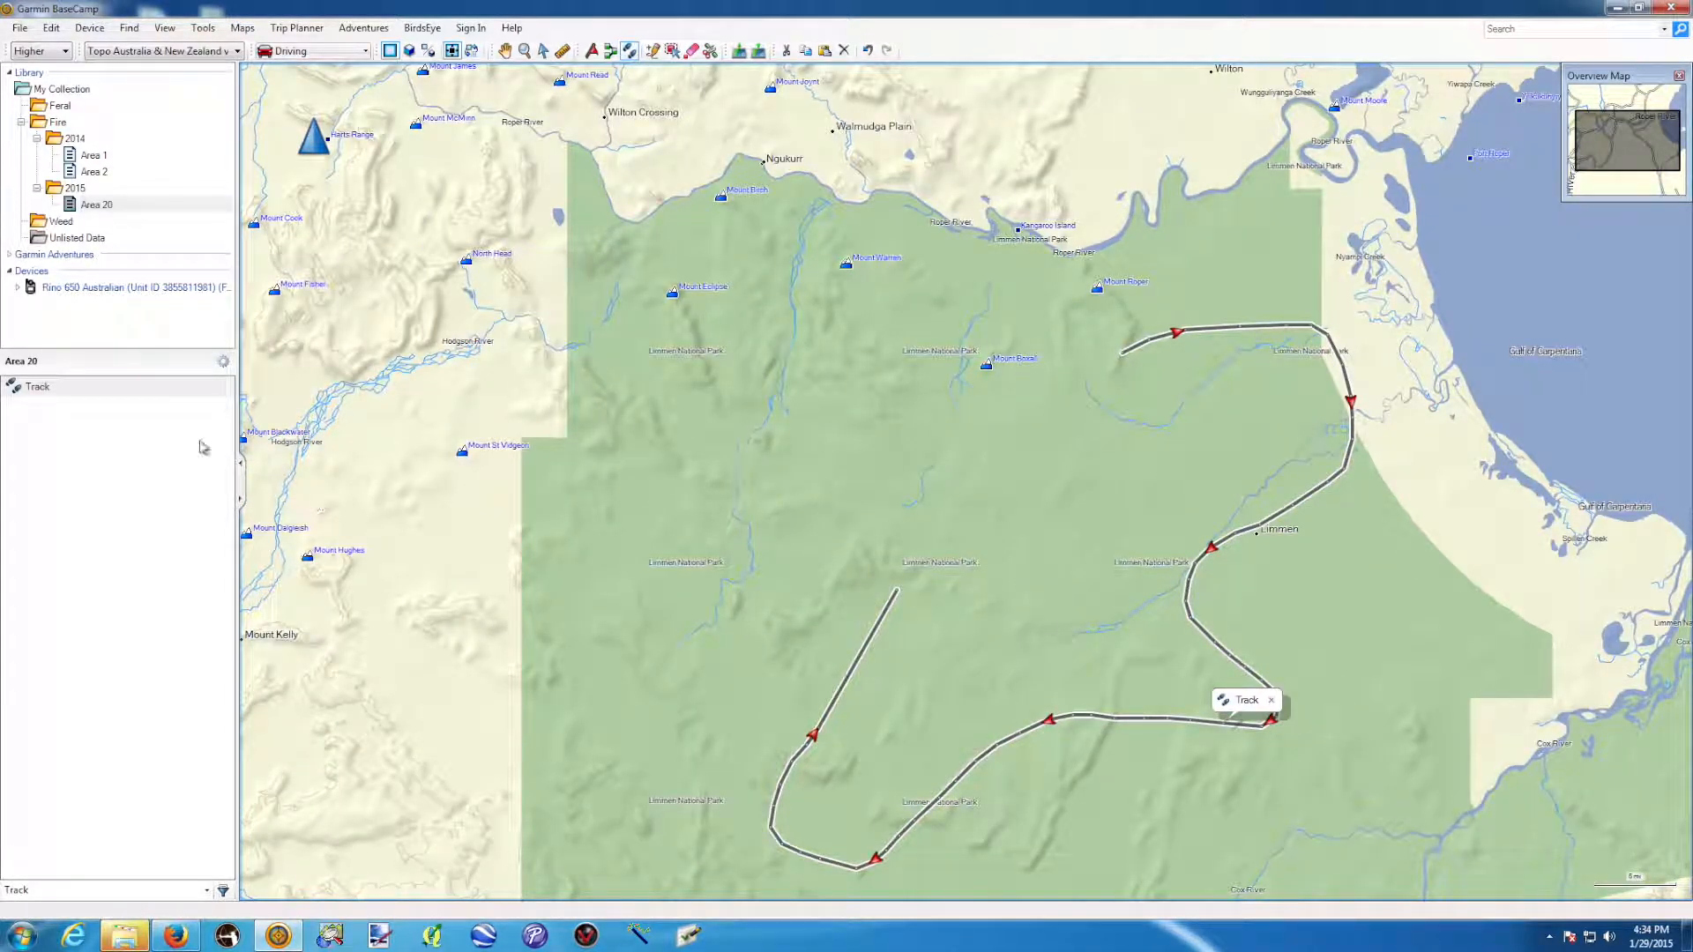
Rename the new track in the Area 20 list Track abc.
{"action": "left_click", "coordinate": [41, 388]}
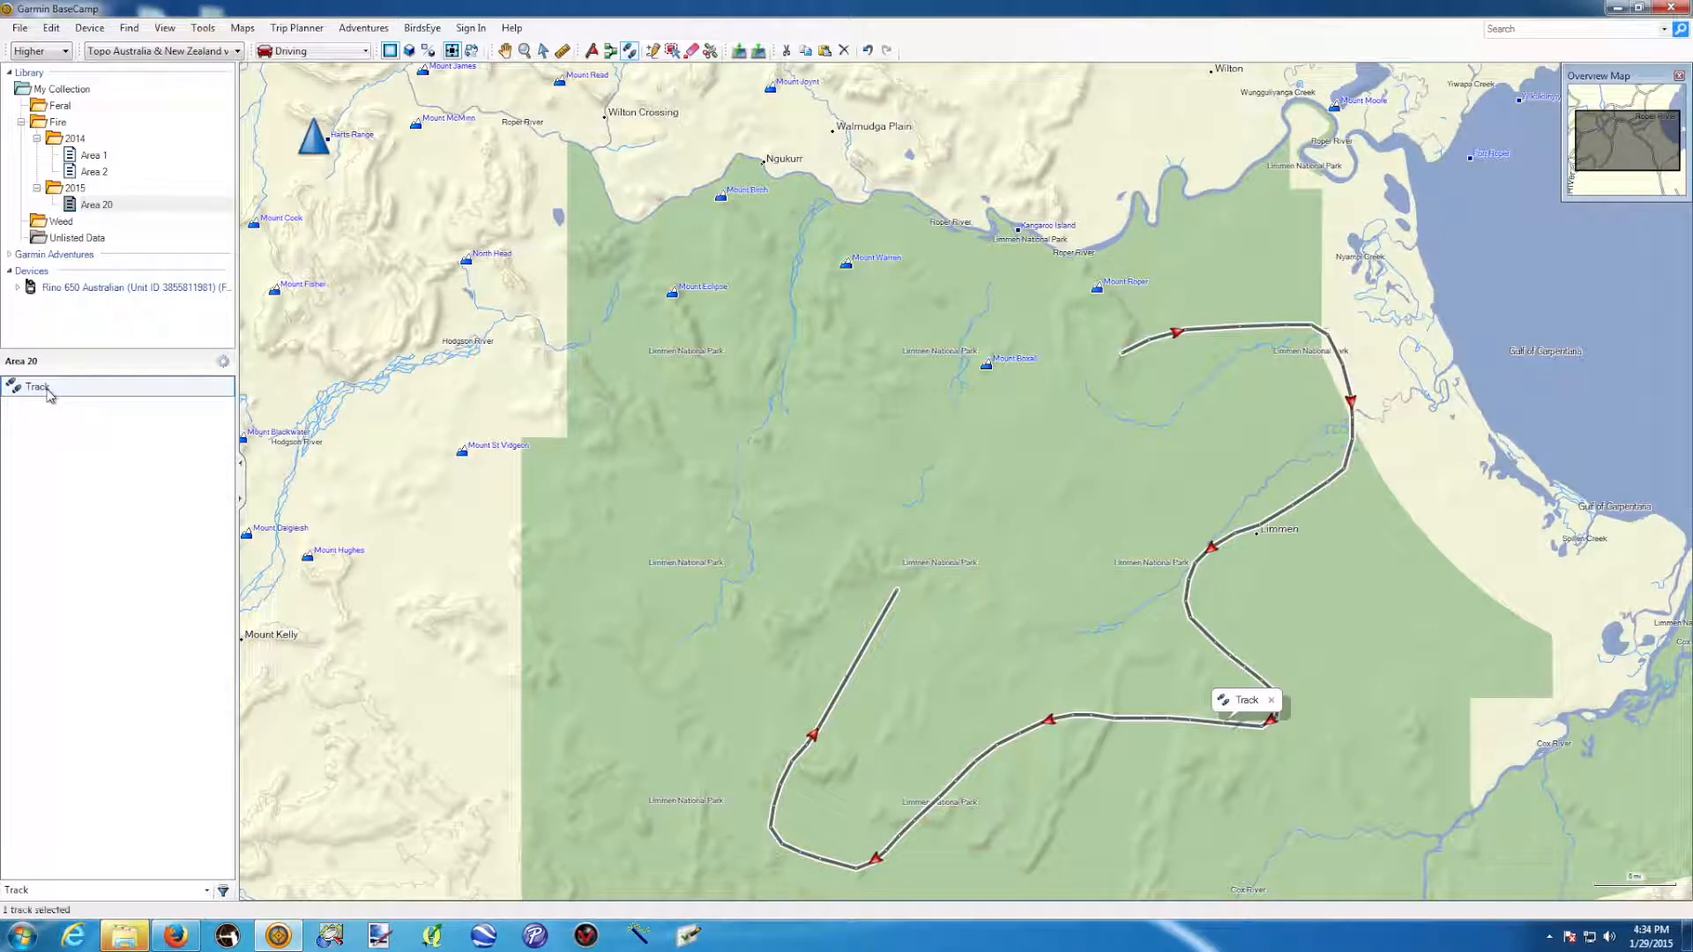
{"action": "left_click", "coordinate": [48, 393]}
{"action": "left_click", "coordinate": [54, 389]}
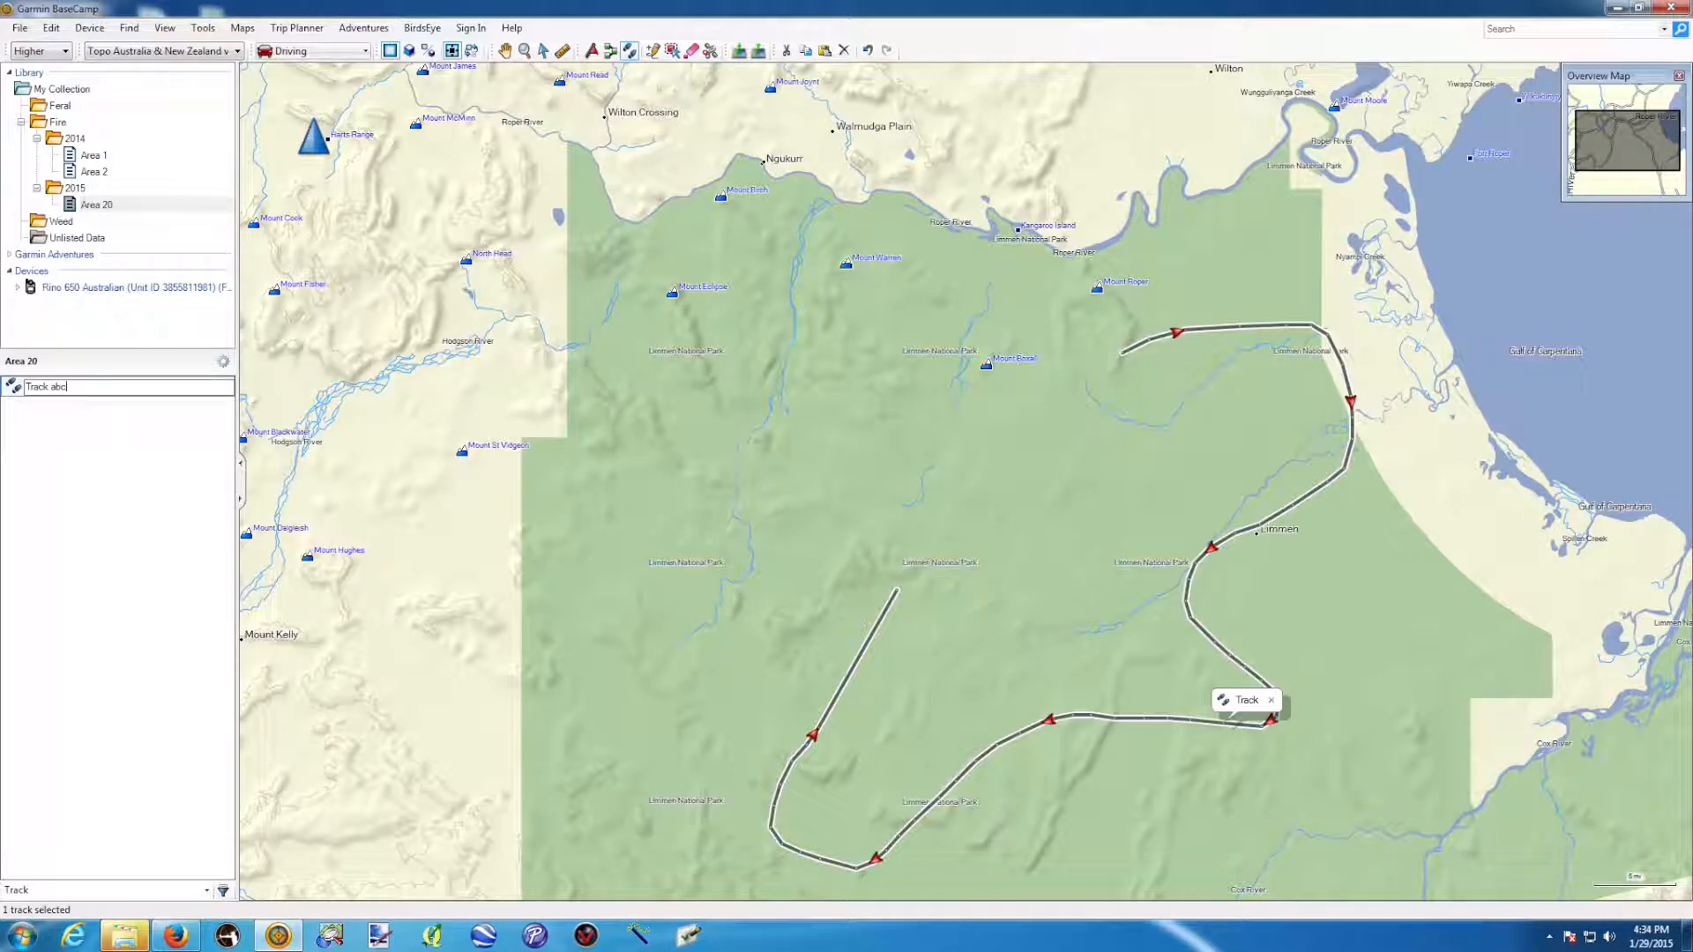
{"action": "type", "text": "abc"}
{"action": "key", "text": "Return"}
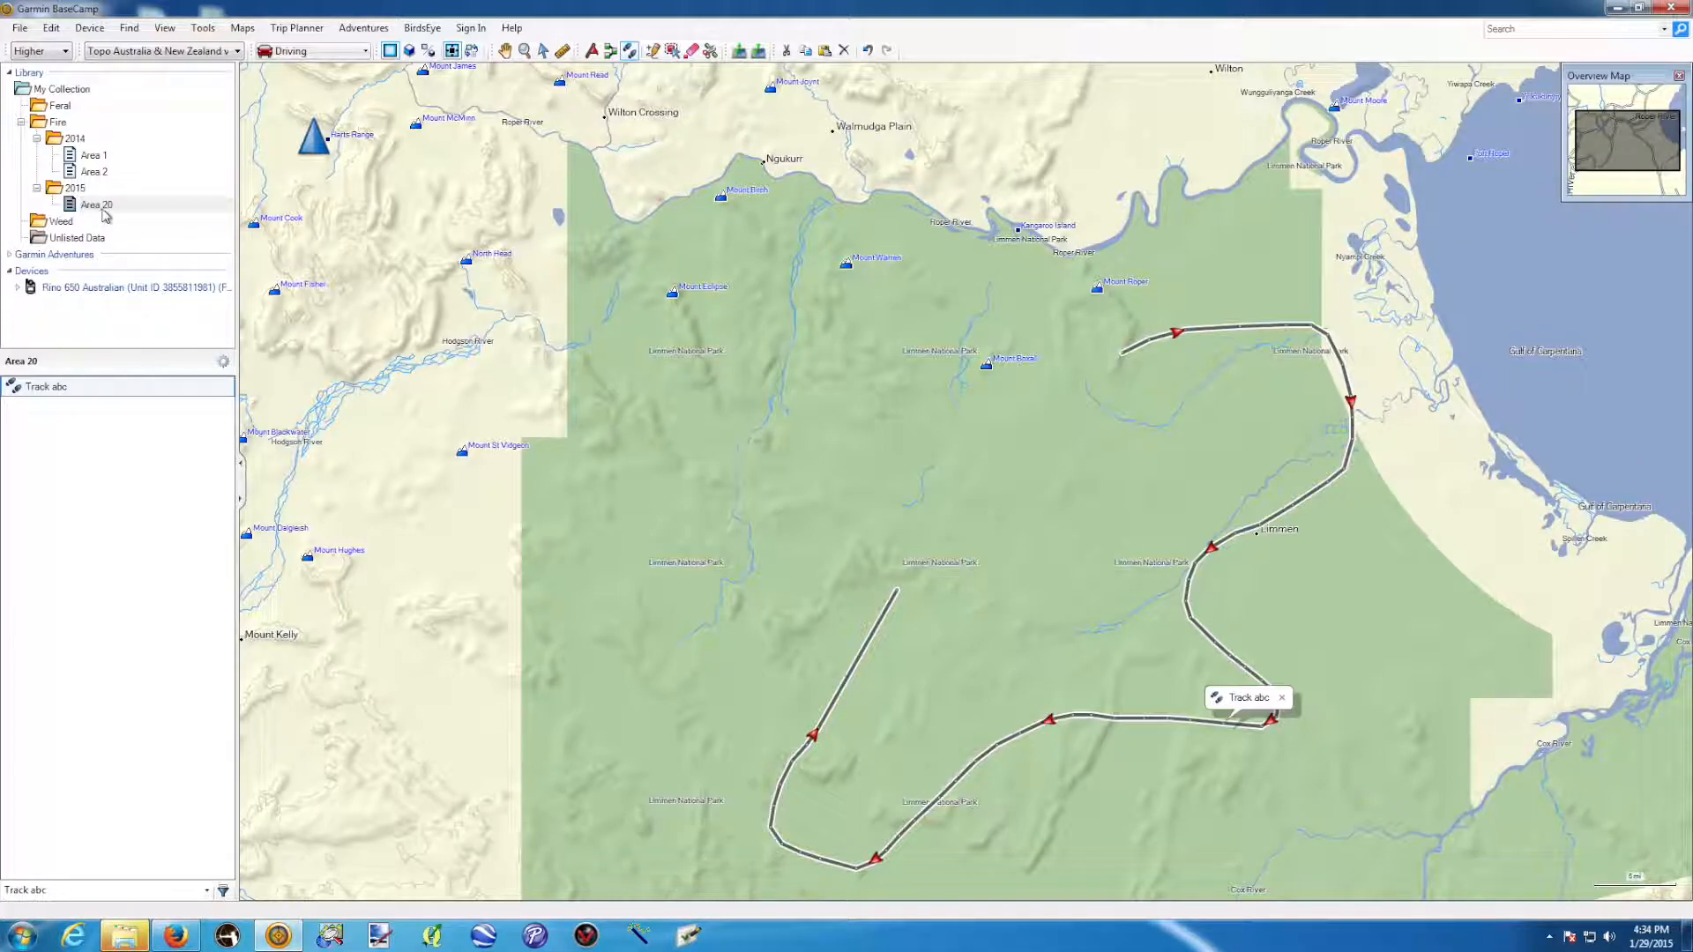
Compare the contents of the Area 1 and Area 2 lists with those of the 2014 folder and the Fire folder.
{"action": "left_click", "coordinate": [90, 171]}
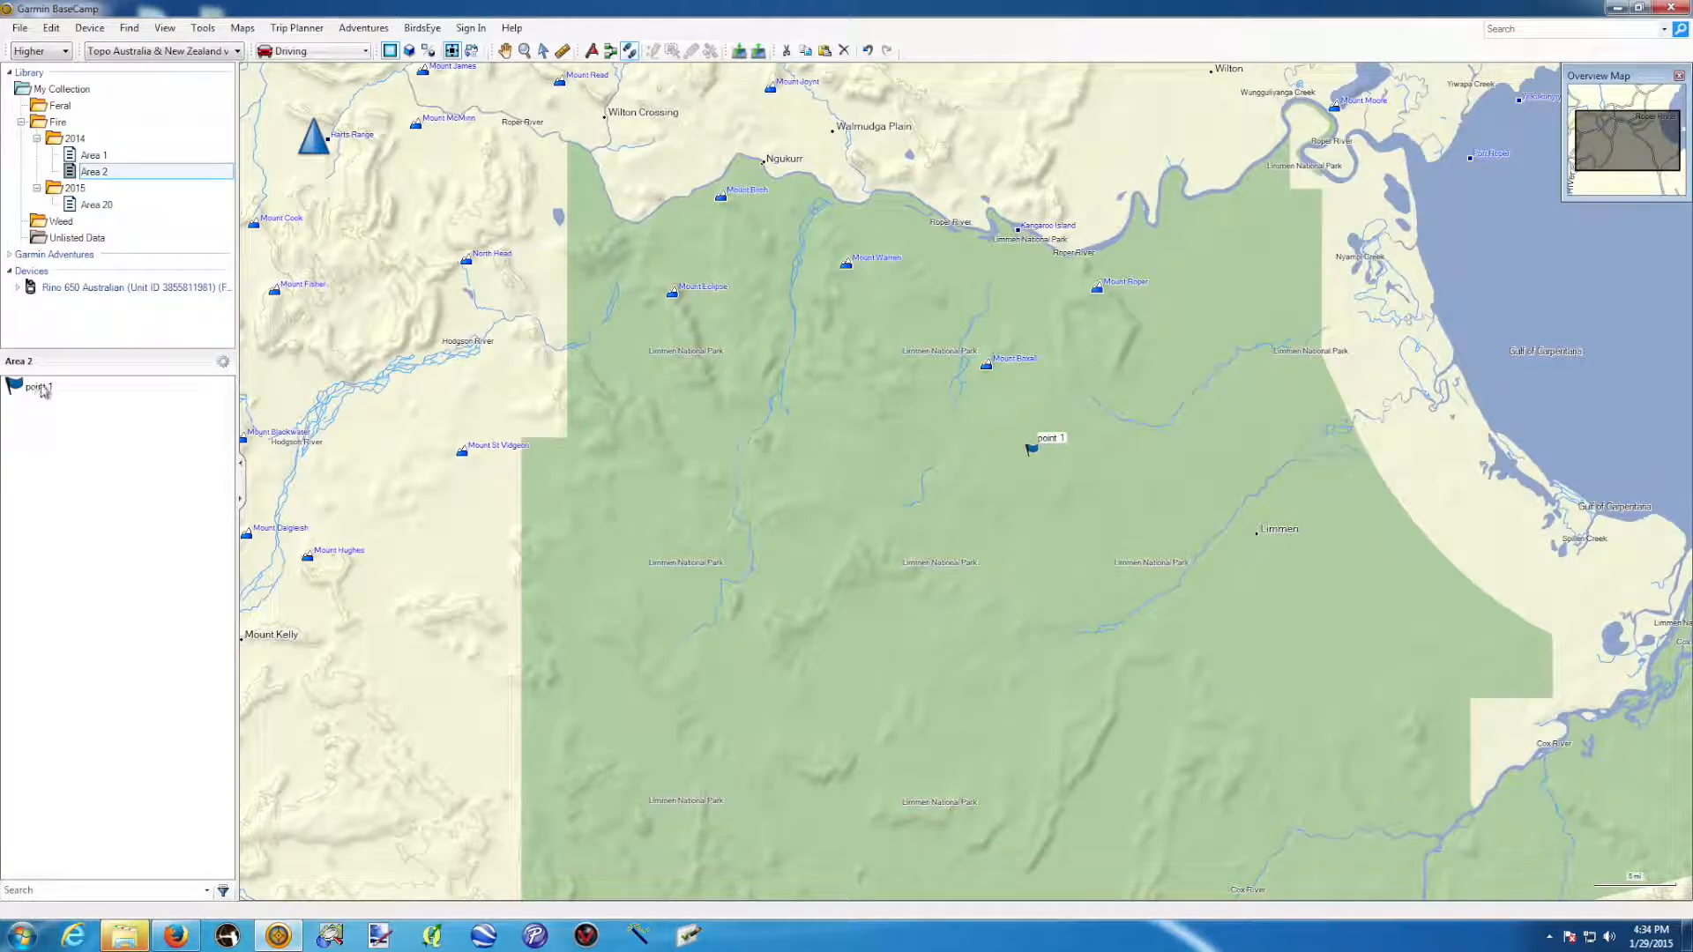
{"action": "left_click", "coordinate": [93, 155]}
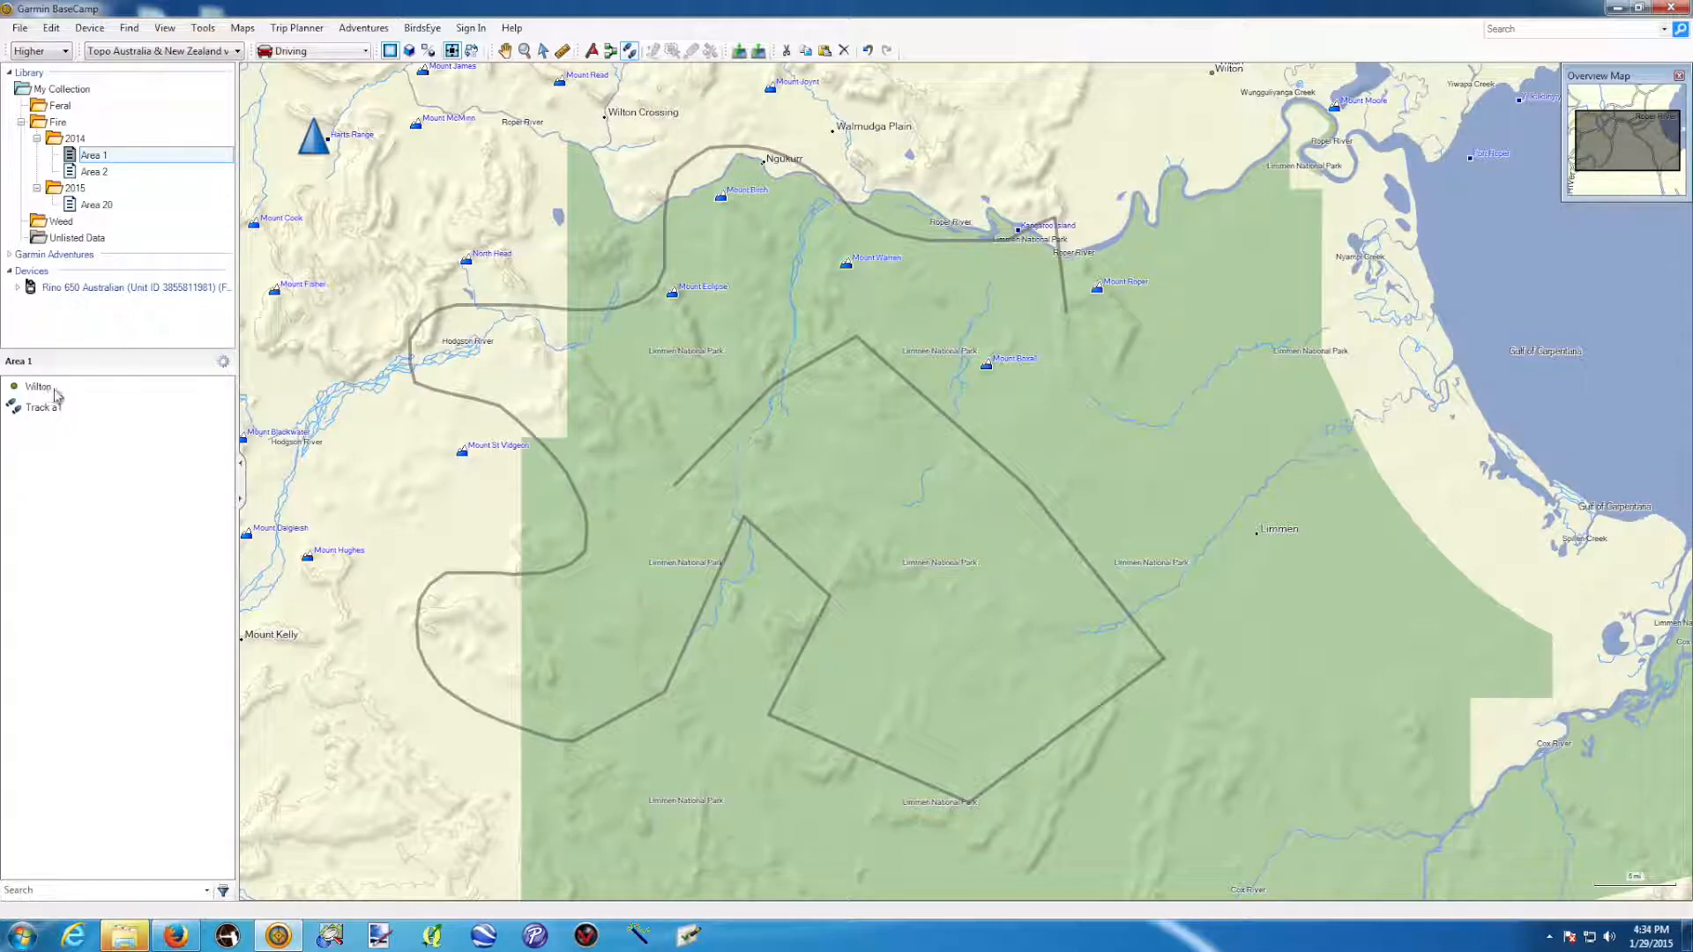
{"action": "left_click", "coordinate": [70, 140]}
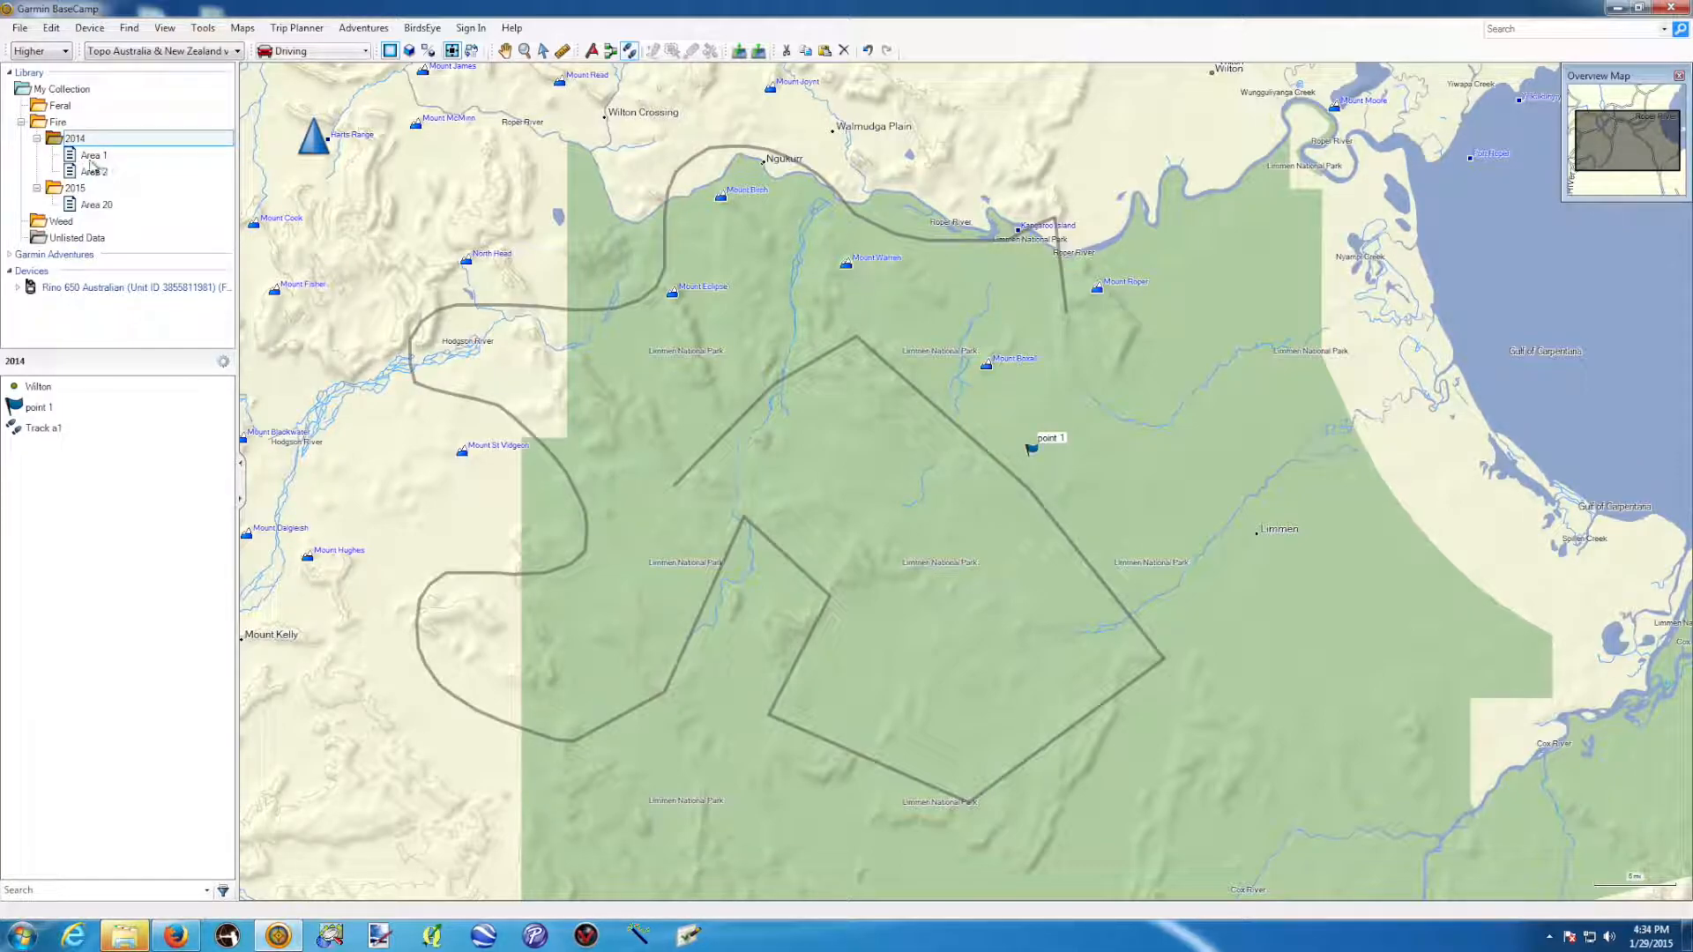
{"action": "left_click", "coordinate": [53, 124]}
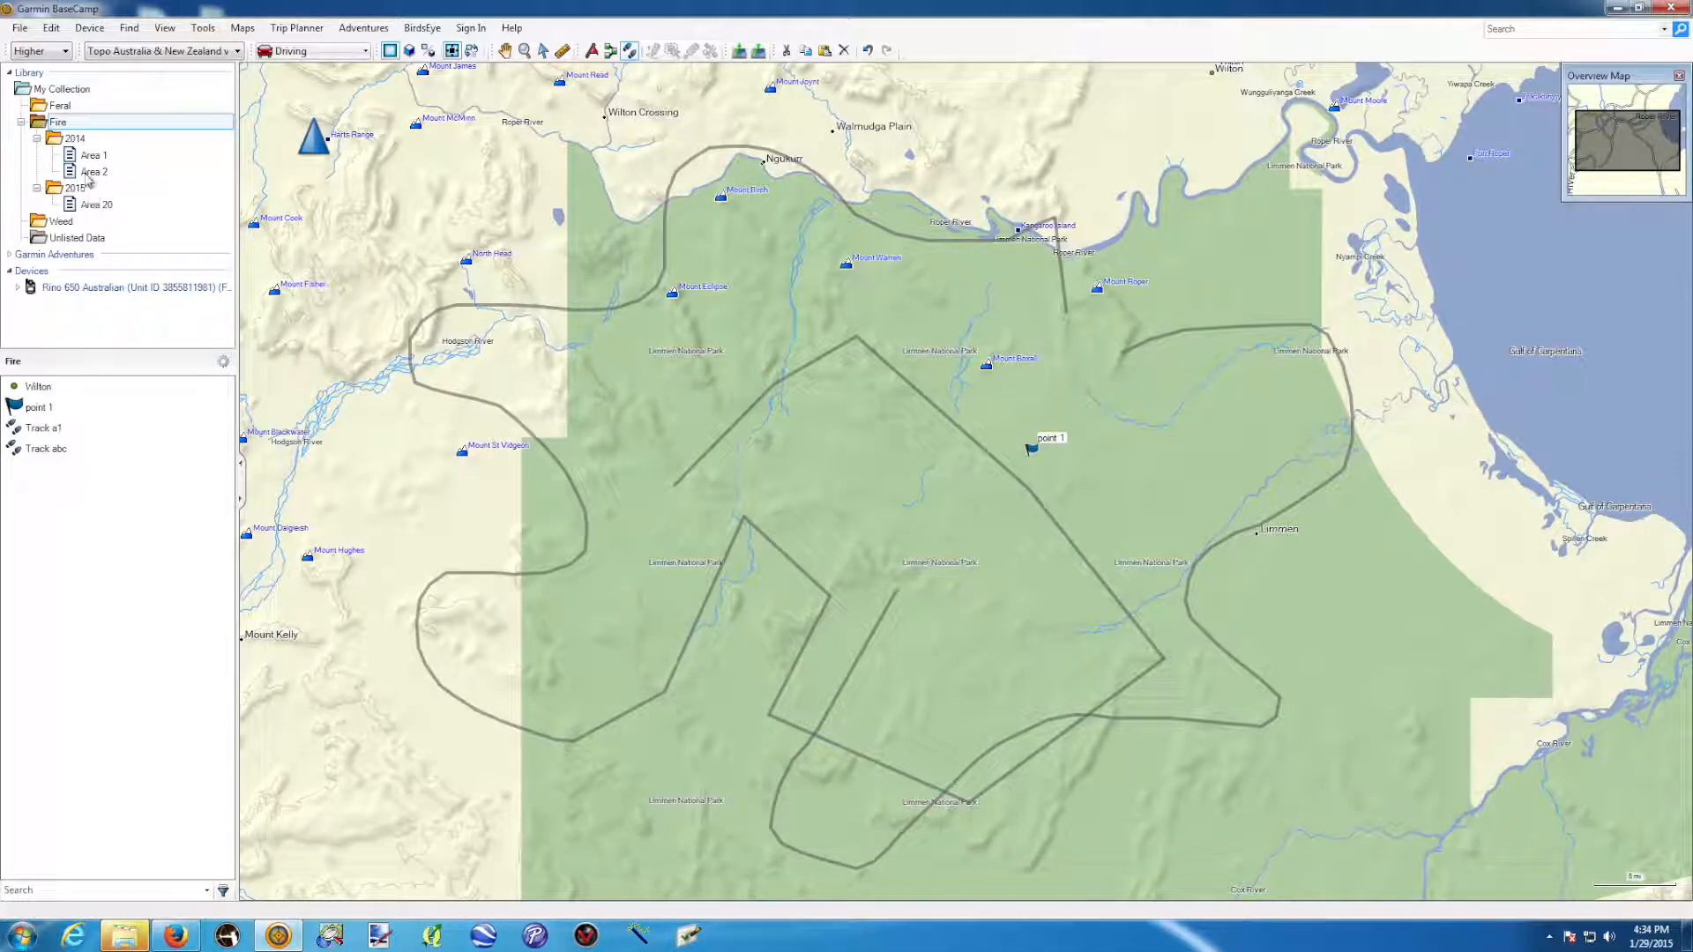
{"action": "left_click", "coordinate": [91, 142]}
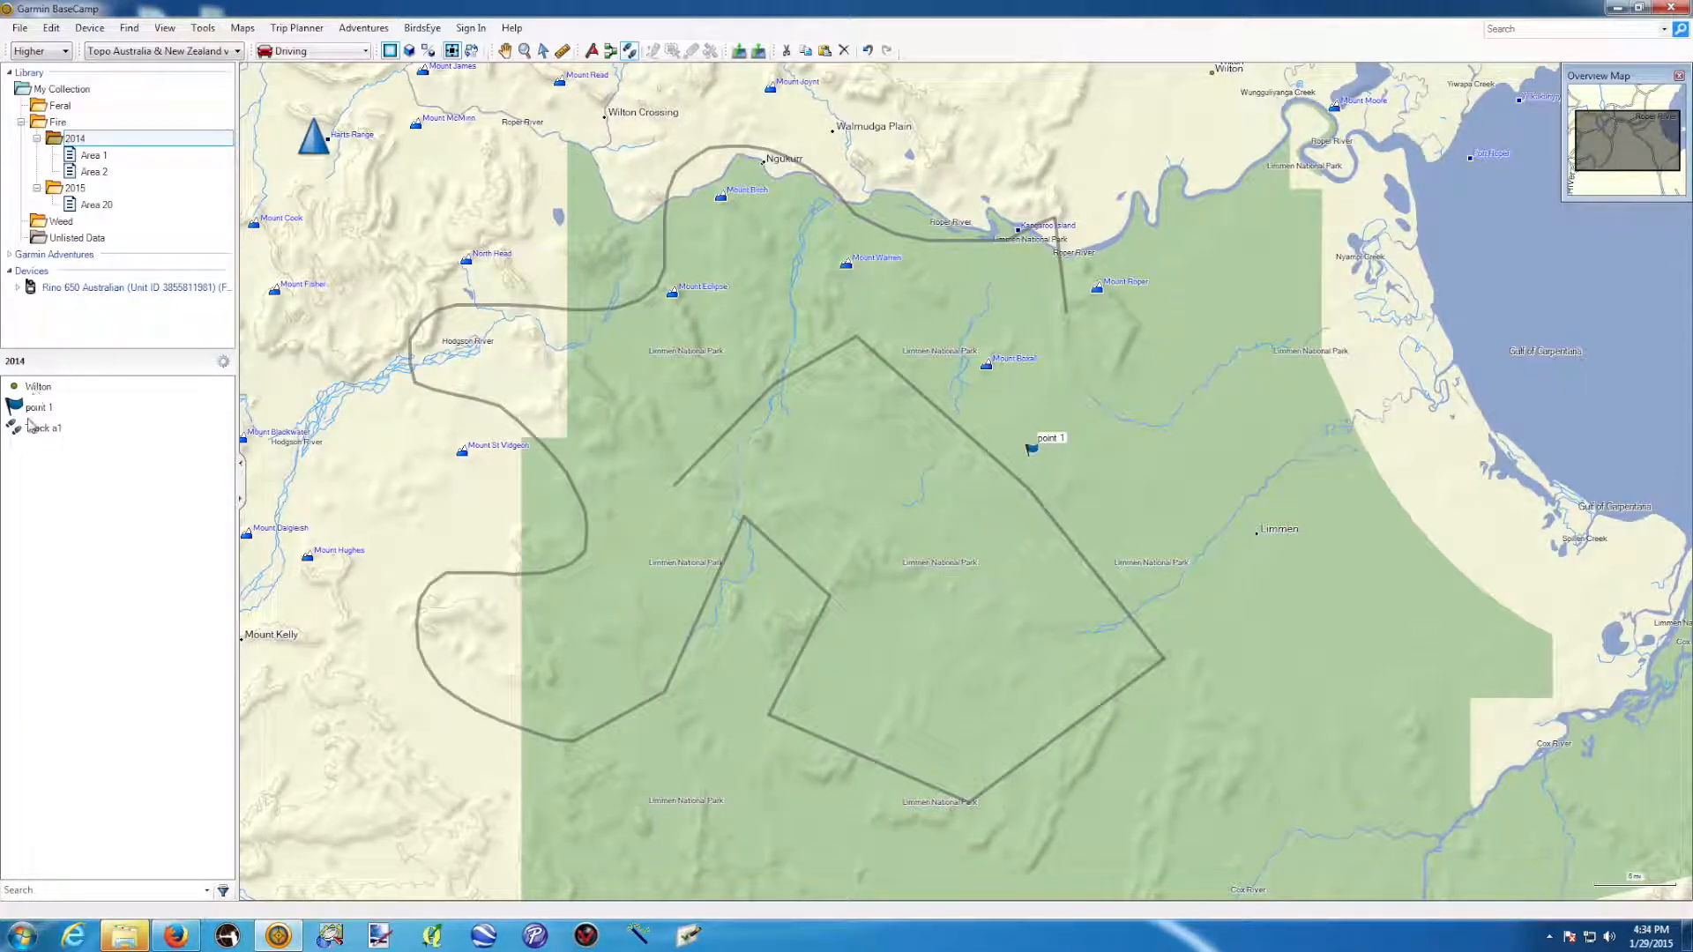
{"action": "left_click", "coordinate": [95, 156]}
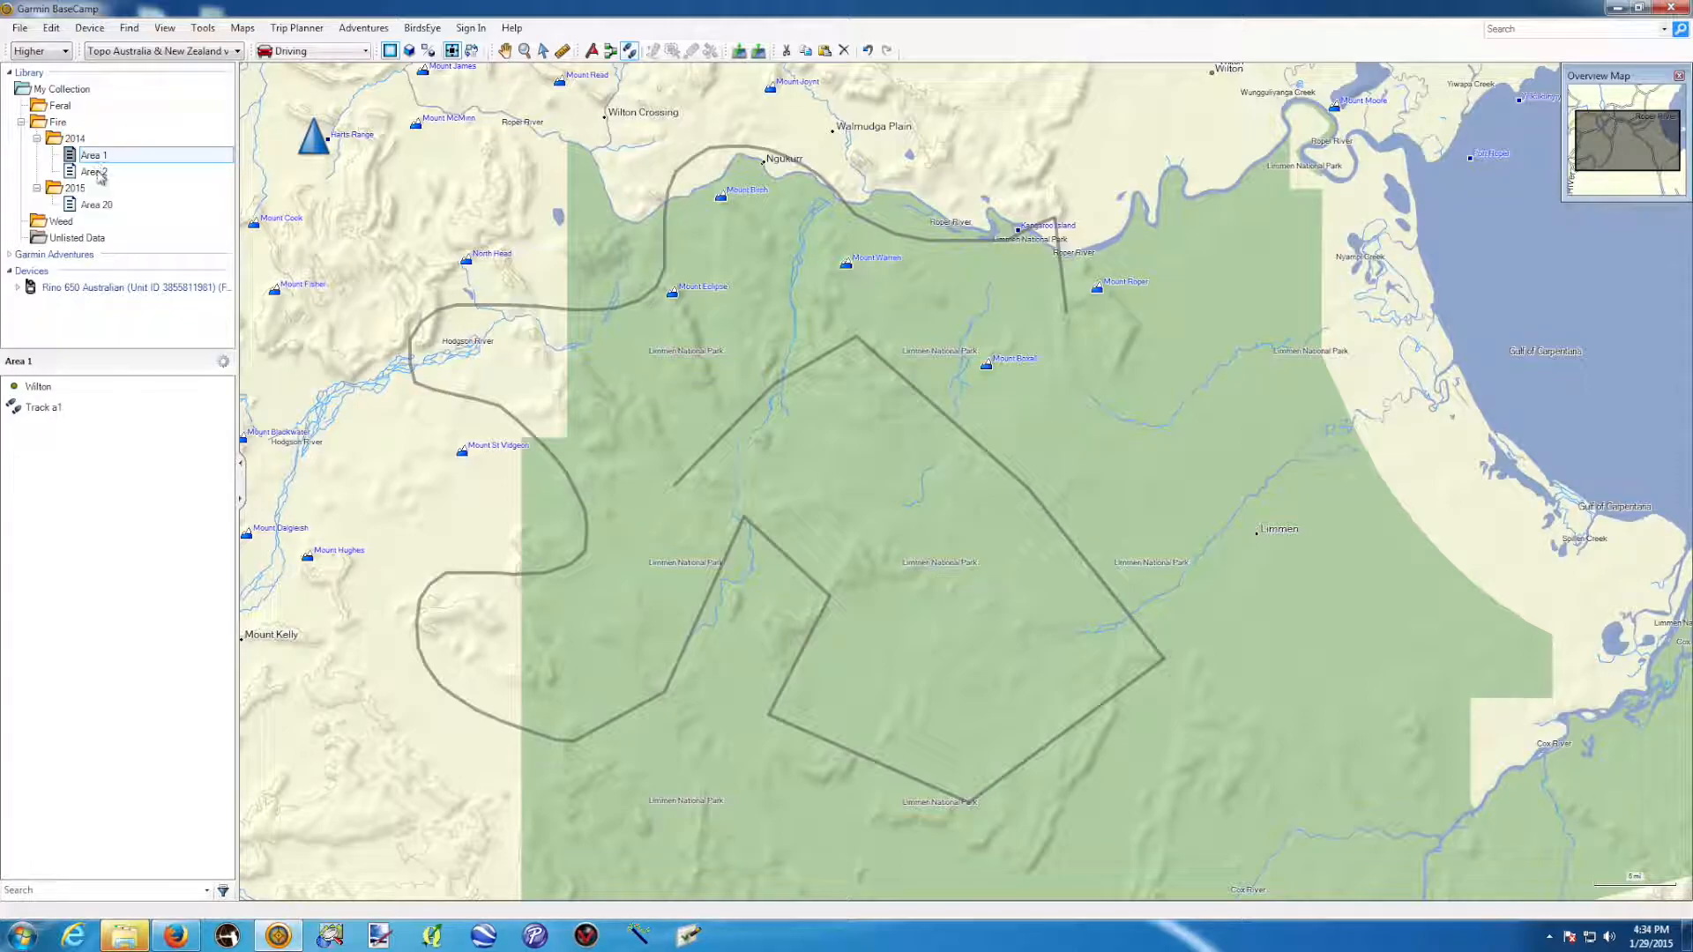
{"action": "left_click", "coordinate": [99, 174]}
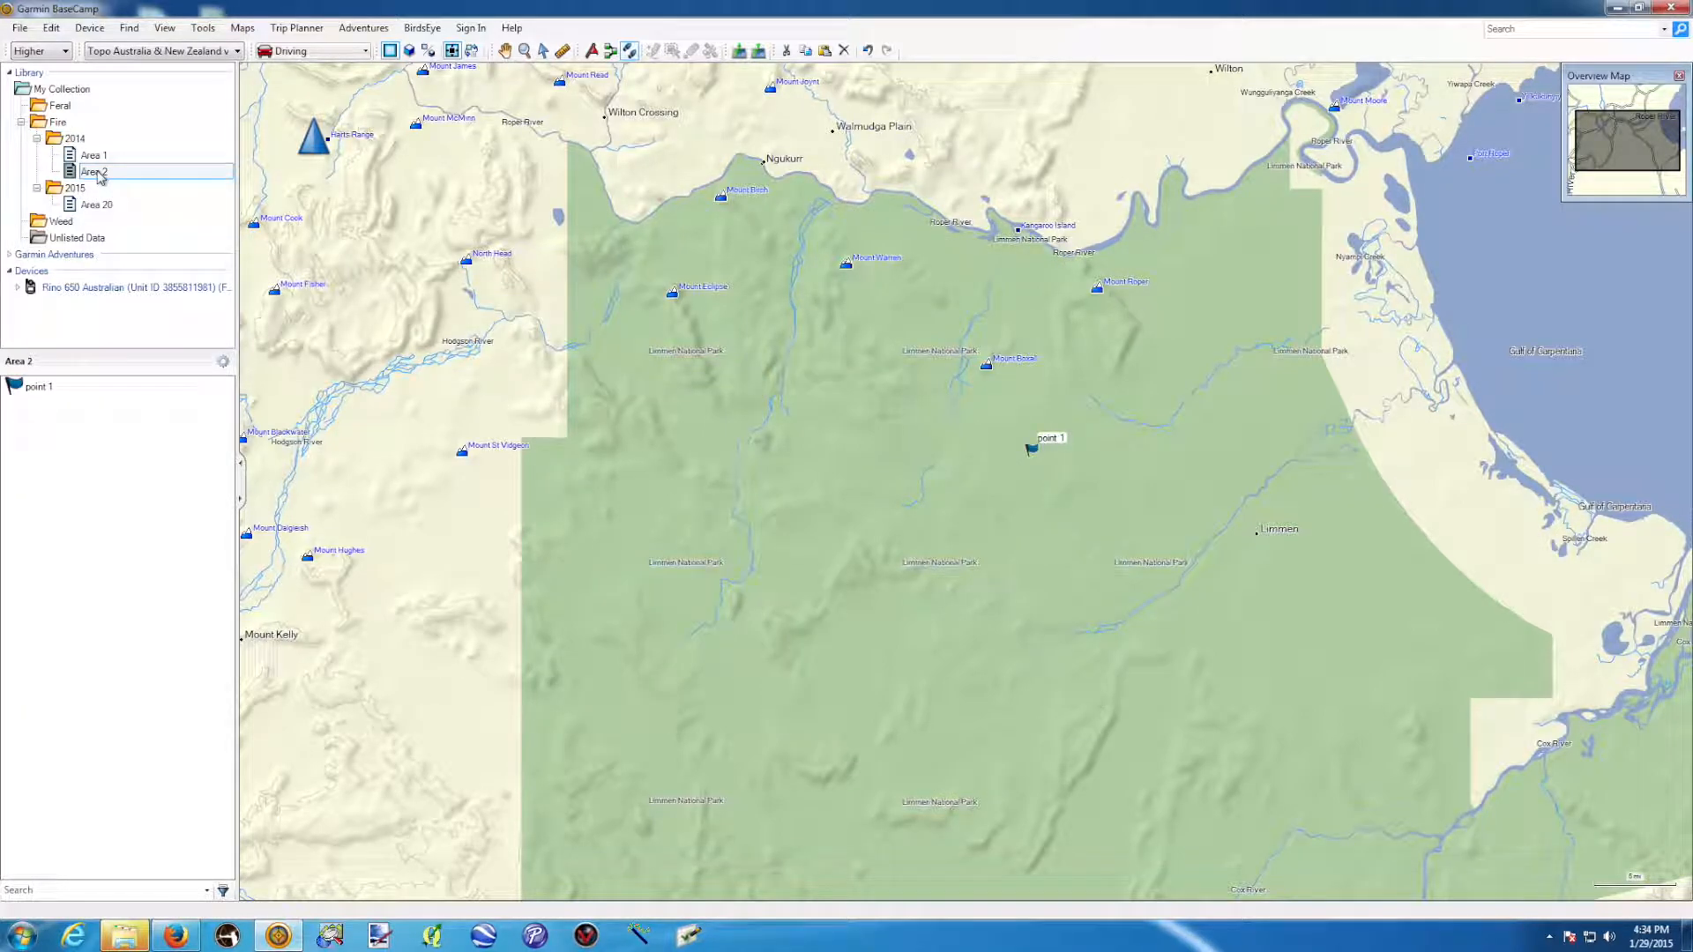
{"action": "left_click", "coordinate": [75, 139]}
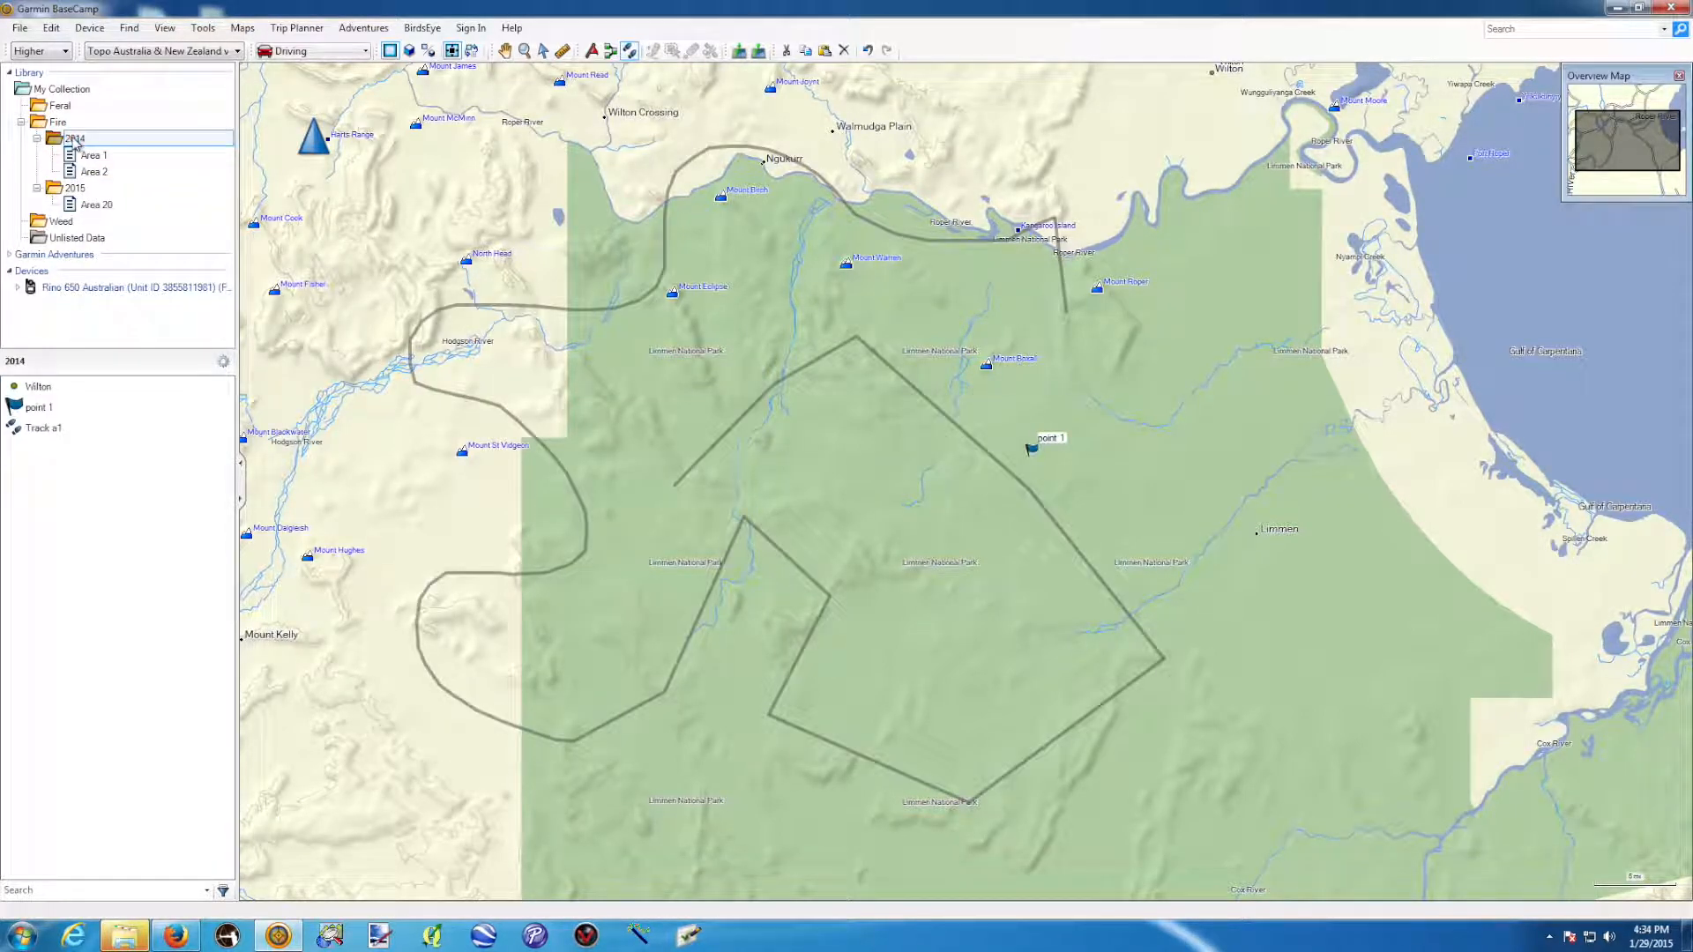
Open the properties of Track abc from the Area 20 list and narrow the window so the track on the map is visible.
{"action": "left_click", "coordinate": [92, 206]}
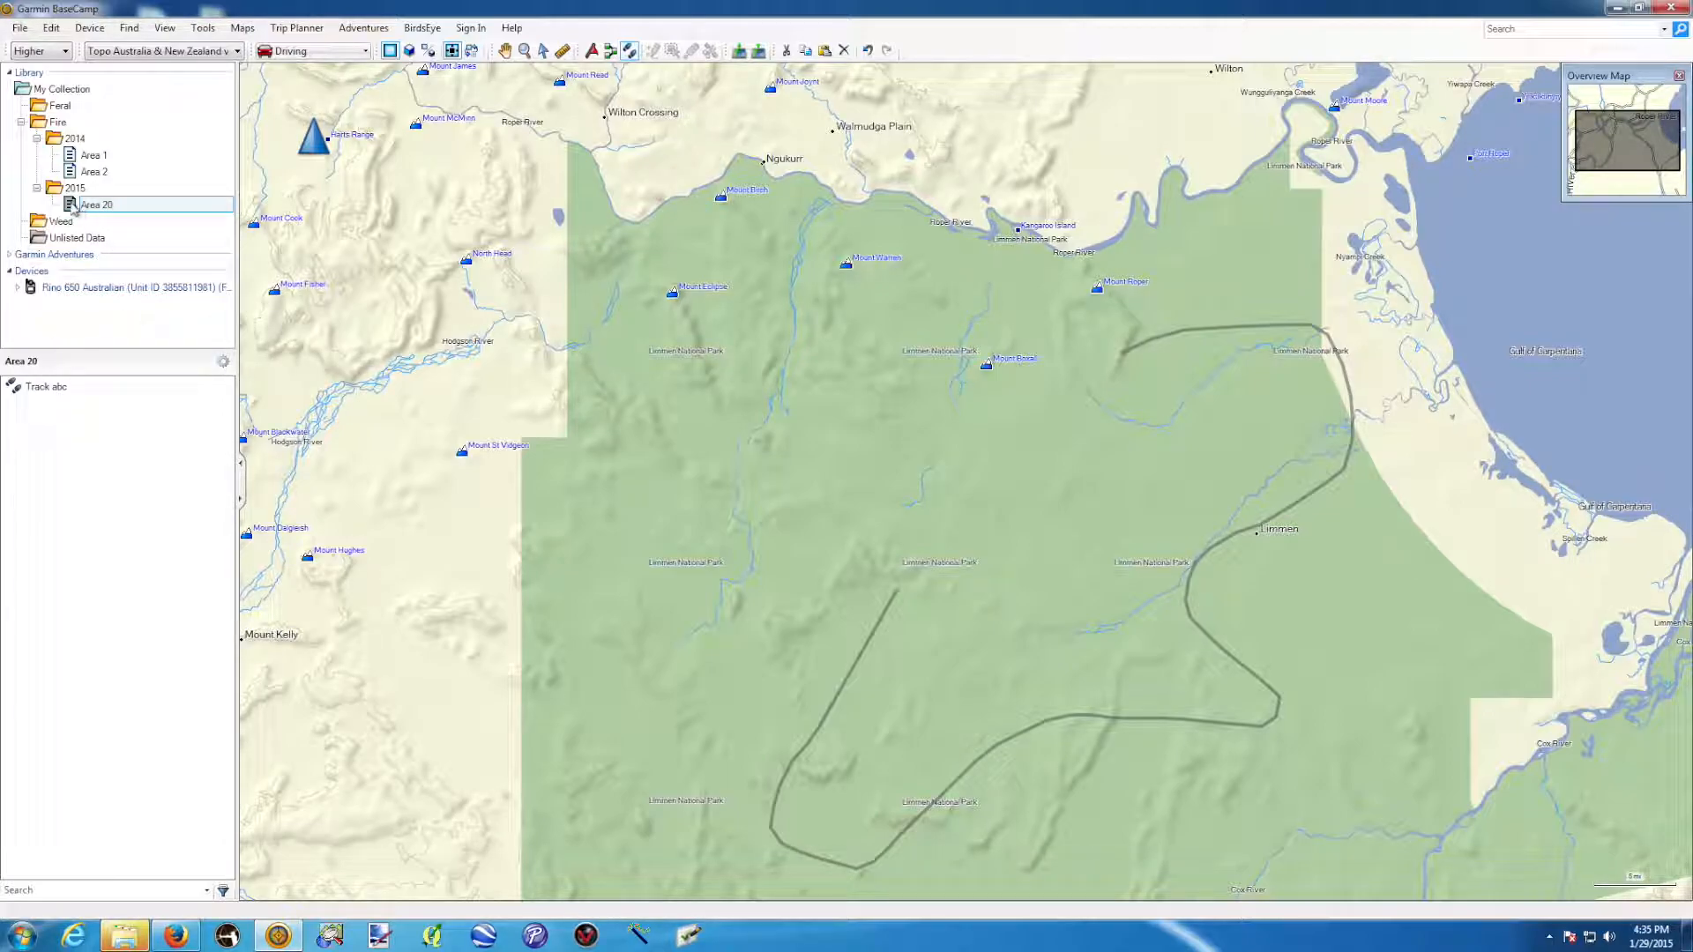
{"action": "left_click", "coordinate": [97, 207]}
{"action": "key", "text": "End"}
{"action": "double_click", "coordinate": [56, 391]}
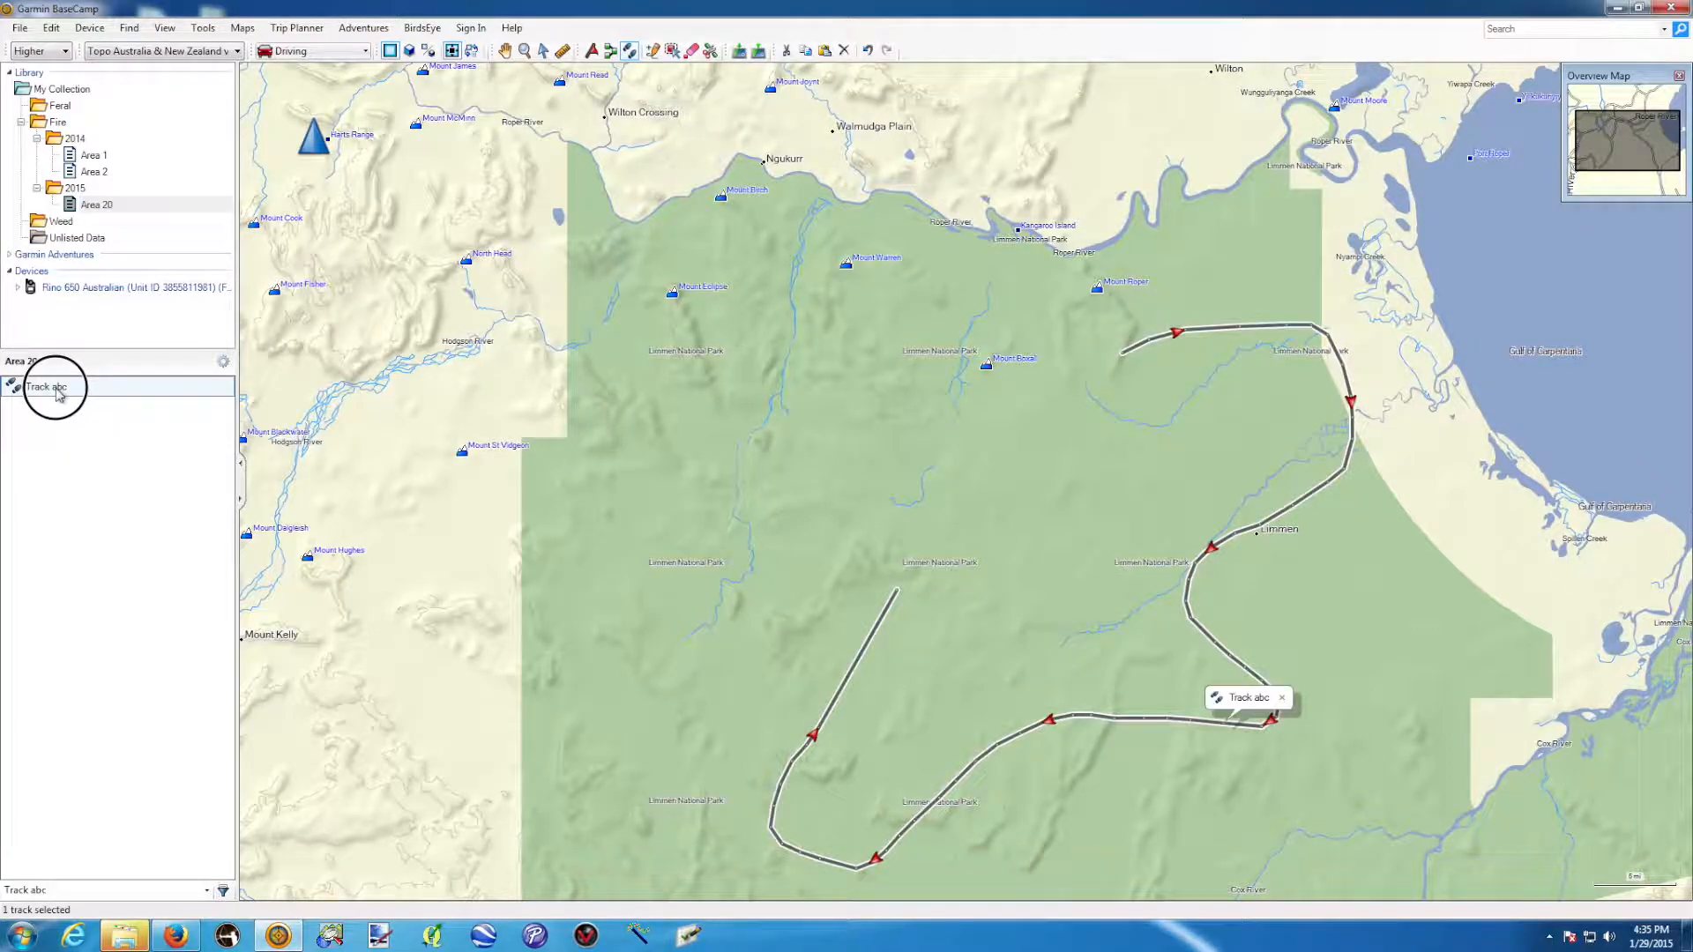
{"action": "left_click_drag", "start_coordinate": [606, 49], "coordinate": [667, 66]}
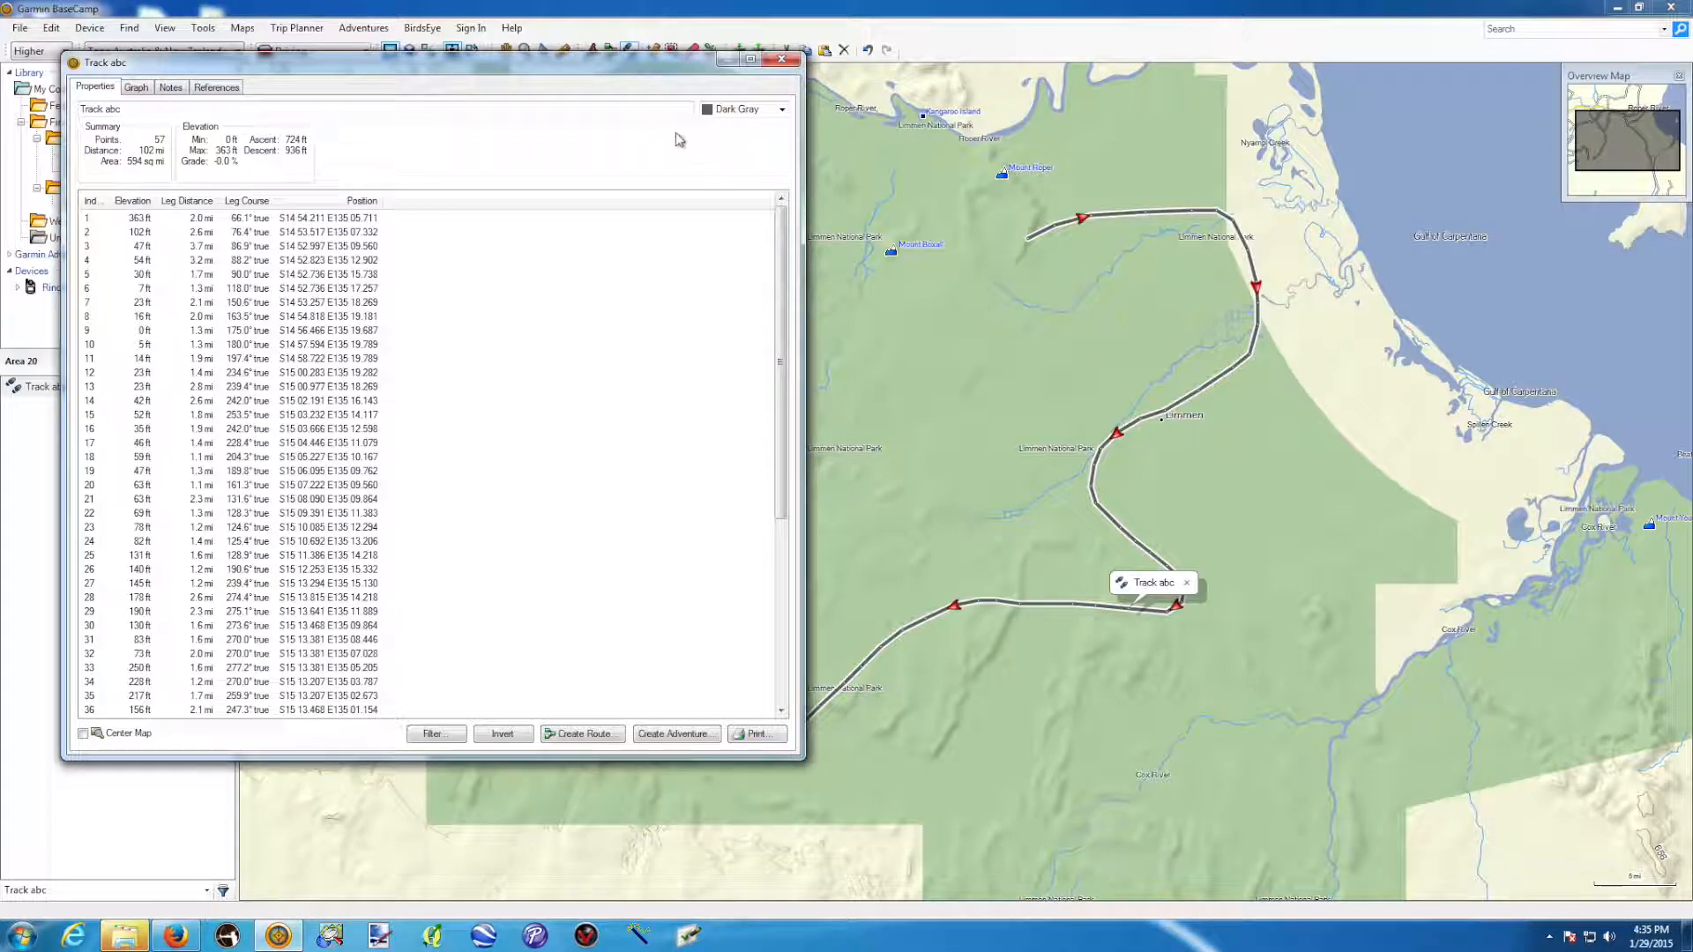
{"action": "left_click_drag", "start_coordinate": [803, 472], "coordinate": [663, 471]}
Examine individual points of Track abc in its point table and locate each one on the map.
{"action": "left_click", "coordinate": [203, 221]}
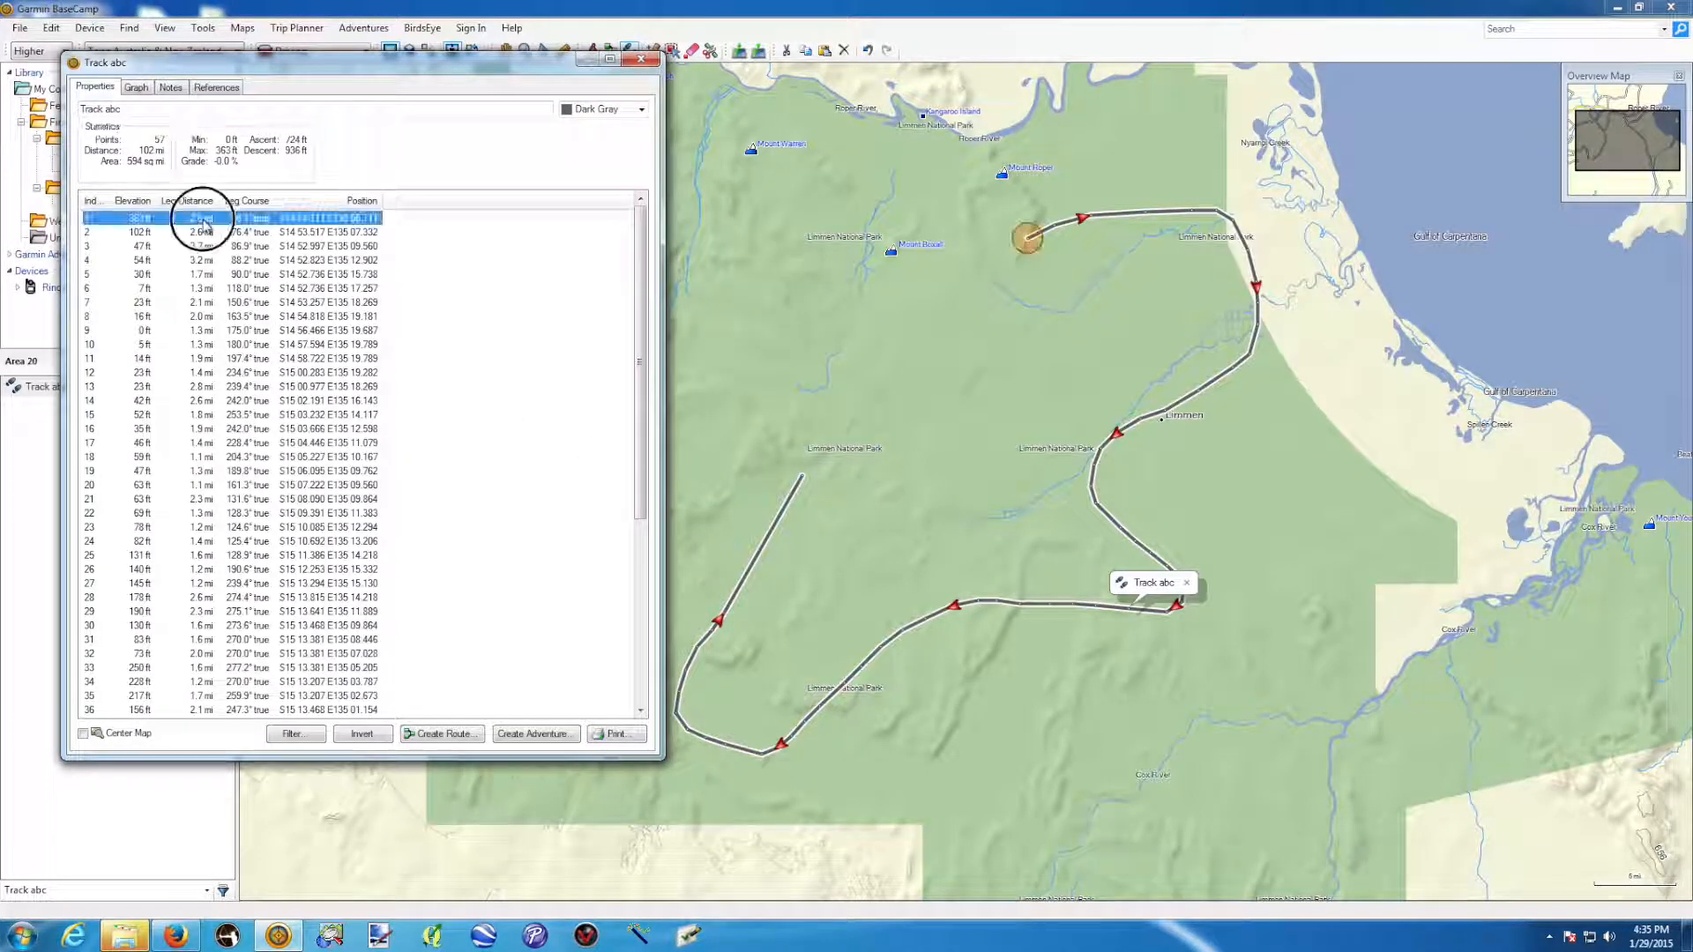
{"action": "left_click", "coordinate": [208, 346]}
{"action": "left_click", "coordinate": [232, 456]}
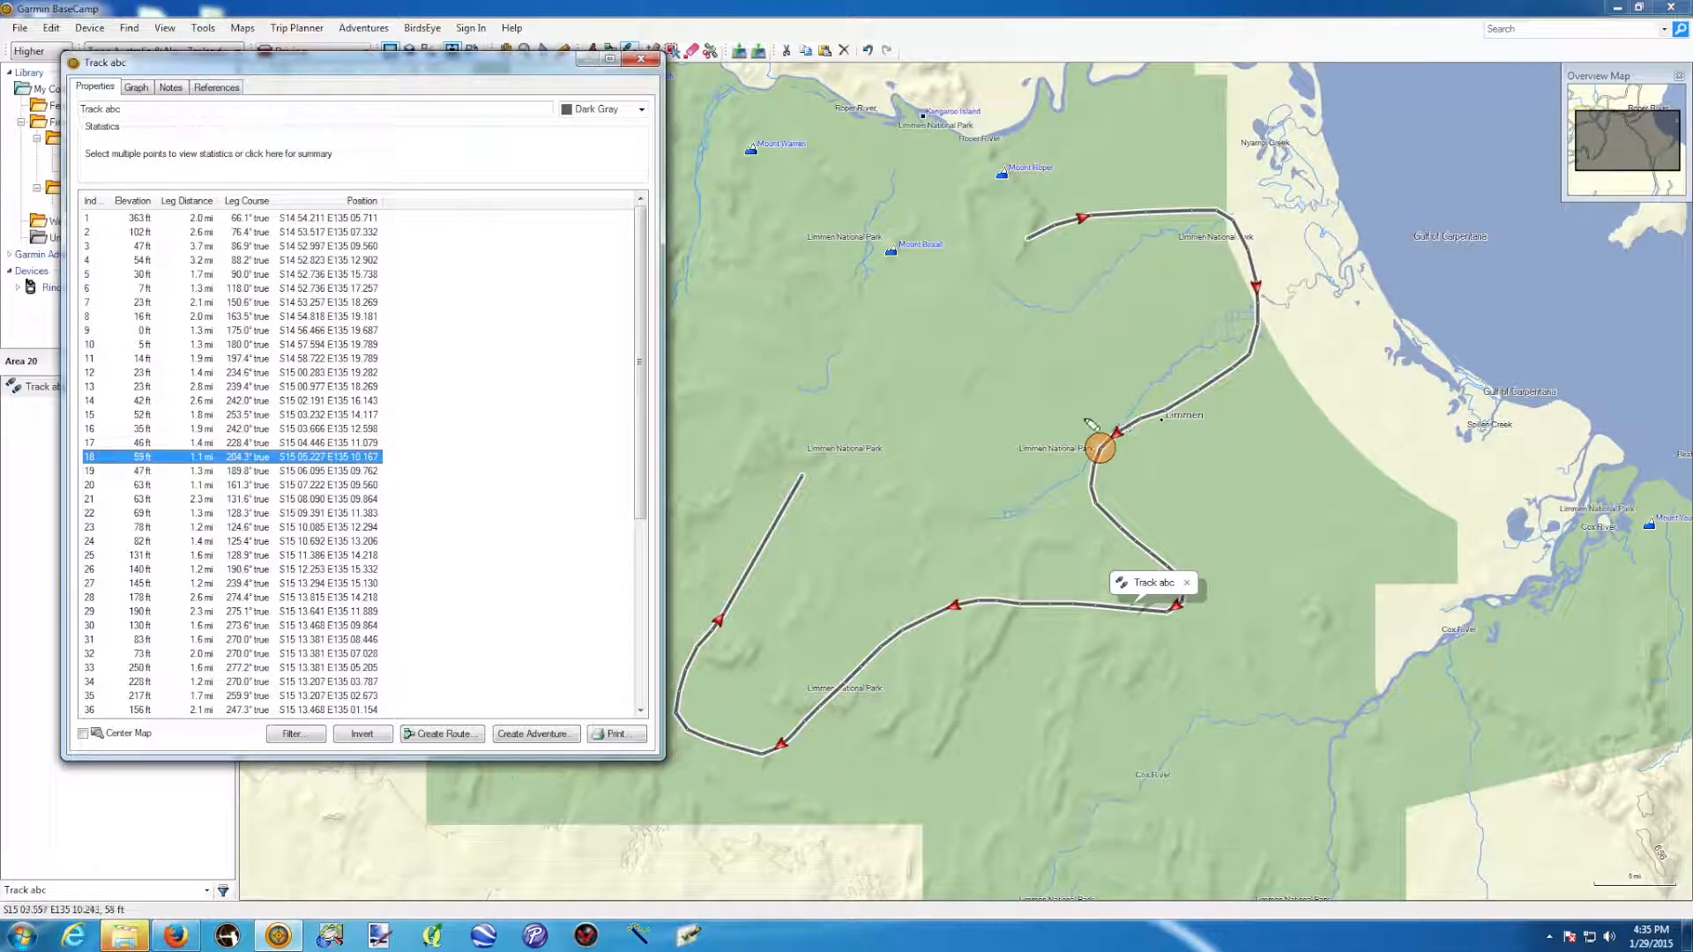
{"action": "left_click", "coordinate": [192, 528]}
{"action": "left_click", "coordinate": [221, 598]}
{"action": "left_click", "coordinate": [201, 651]}
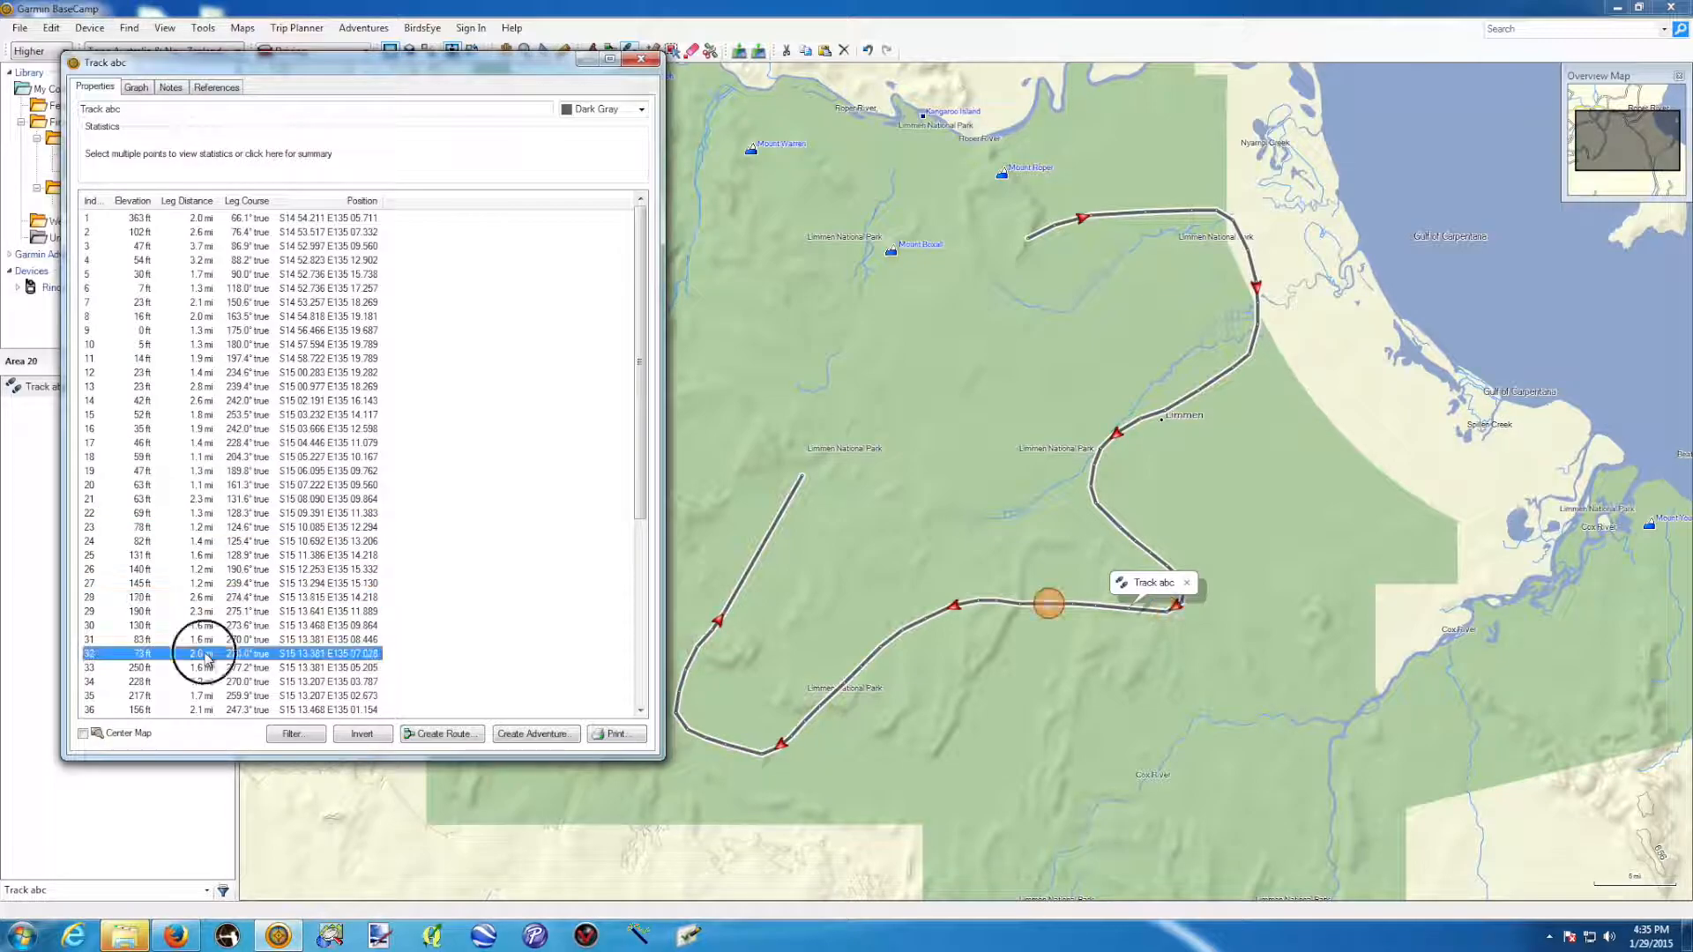
{"action": "left_click", "coordinate": [185, 458]}
{"action": "left_click", "coordinate": [218, 299]}
{"action": "left_click", "coordinate": [239, 540]}
{"action": "left_click", "coordinate": [268, 346]}
{"action": "left_click", "coordinate": [236, 220]}
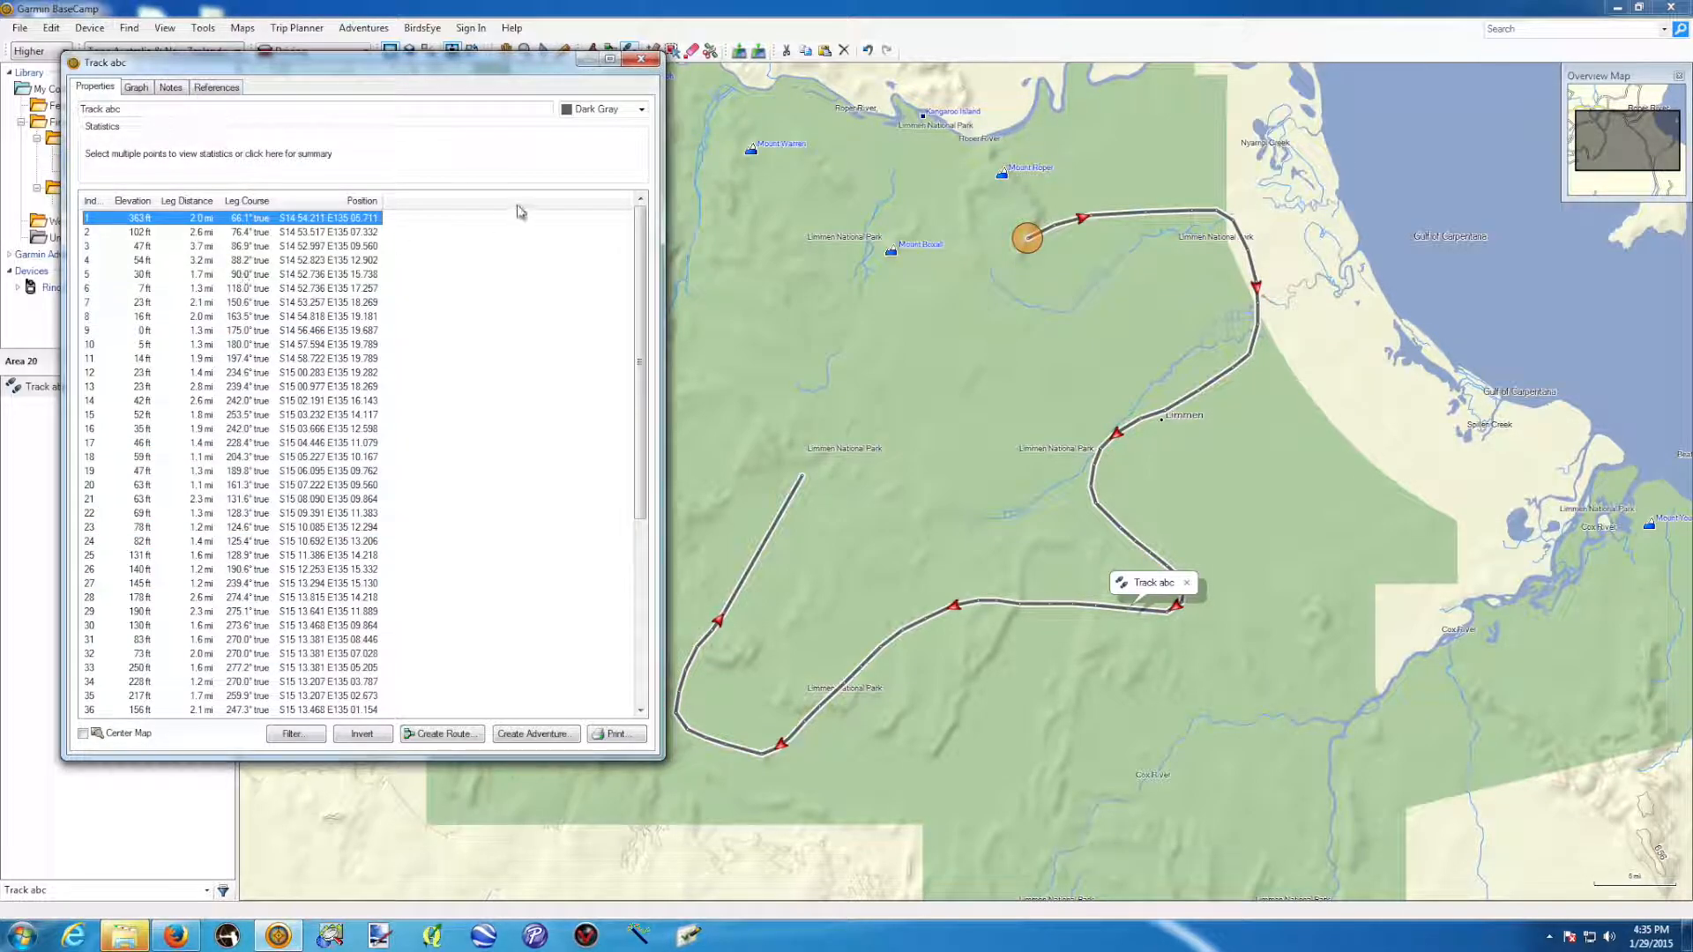
Set the colour of Track abc to Yellow and open its name for editing.
{"action": "left_click", "coordinate": [643, 112]}
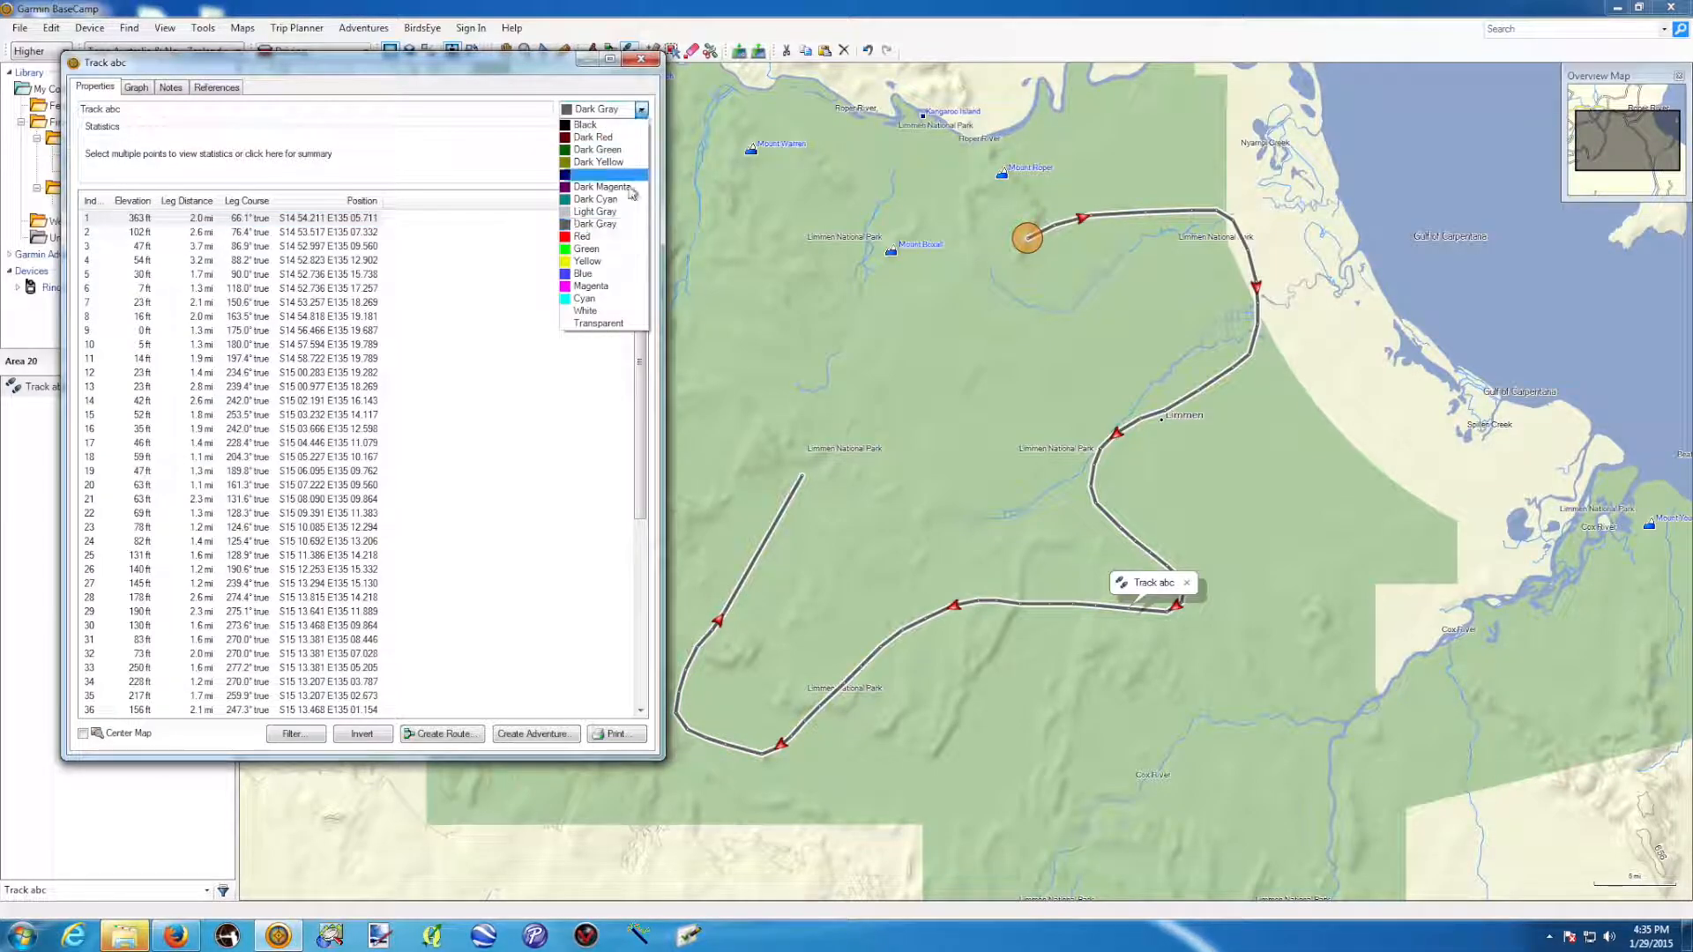
{"action": "left_click", "coordinate": [603, 261]}
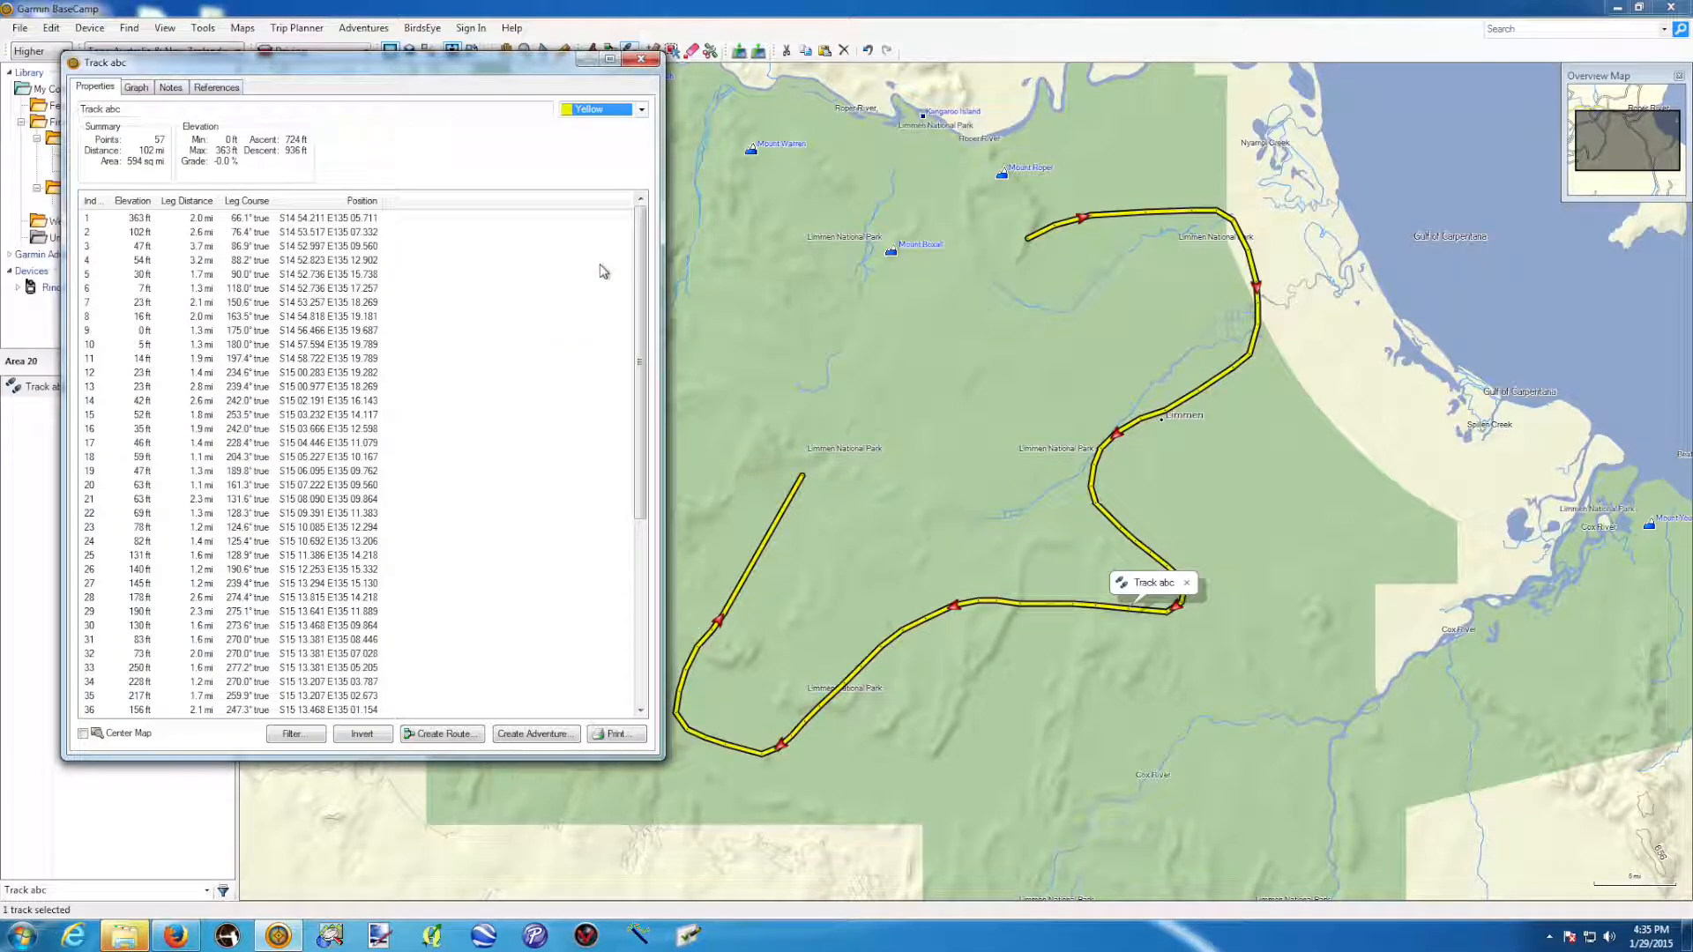
{"action": "left_click", "coordinate": [146, 110]}
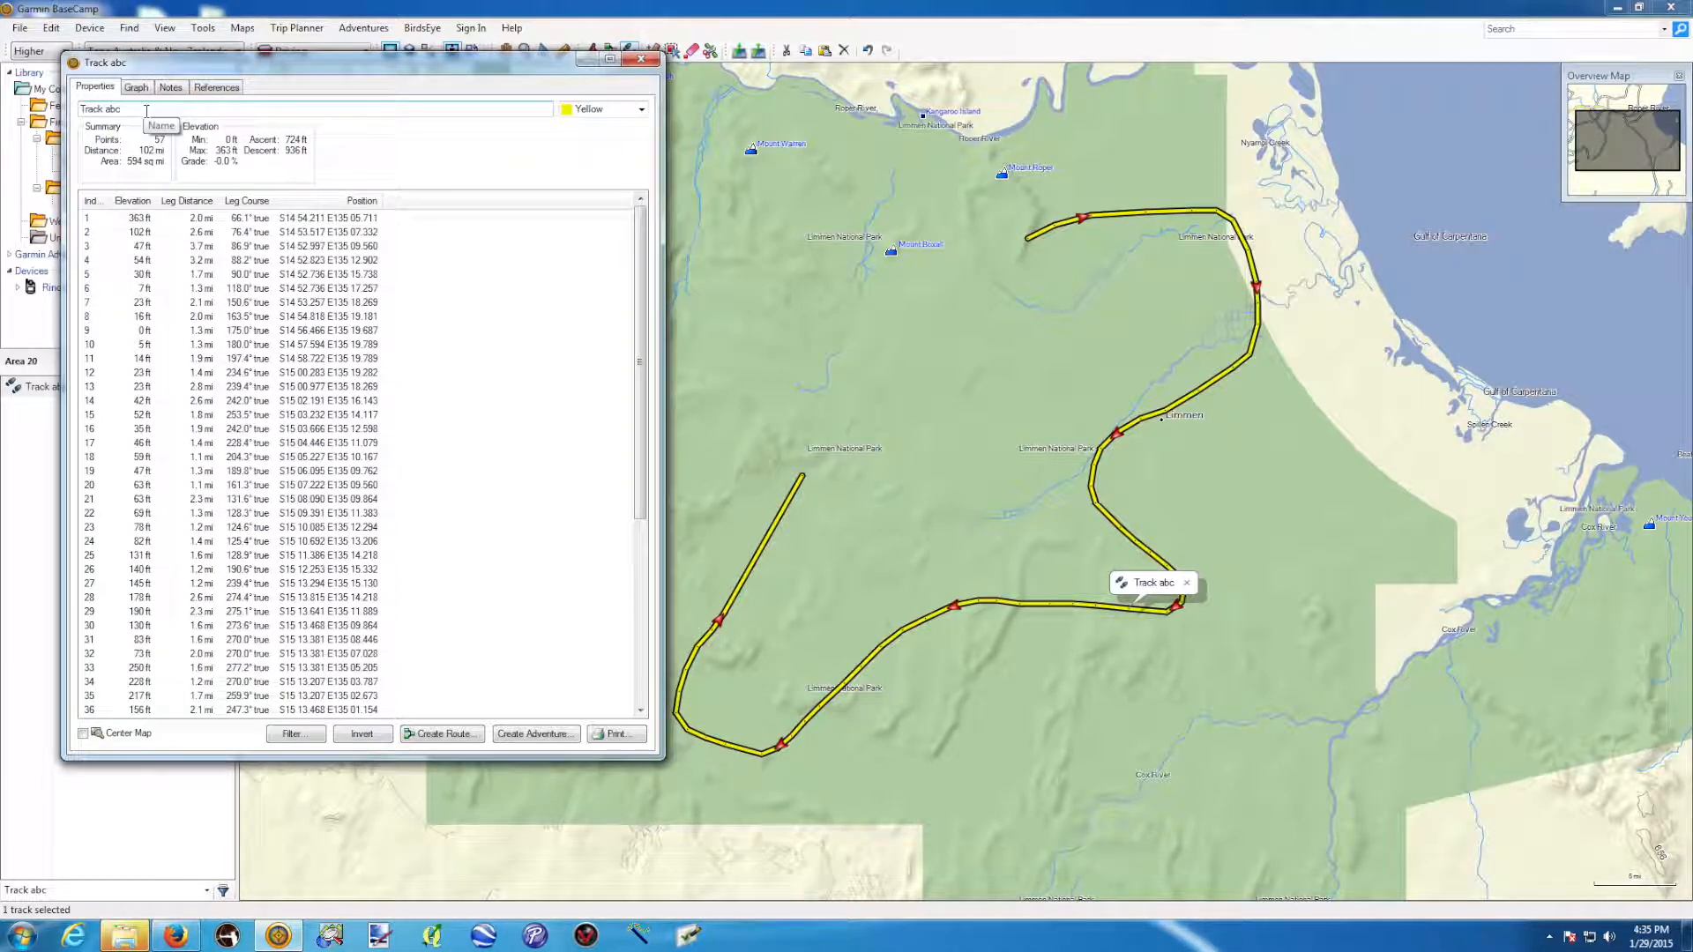
Rename the track as Track abc 2 and view its elevation graph.
{"action": "key", "text": "Return"}
{"action": "left_click", "coordinate": [136, 87]}
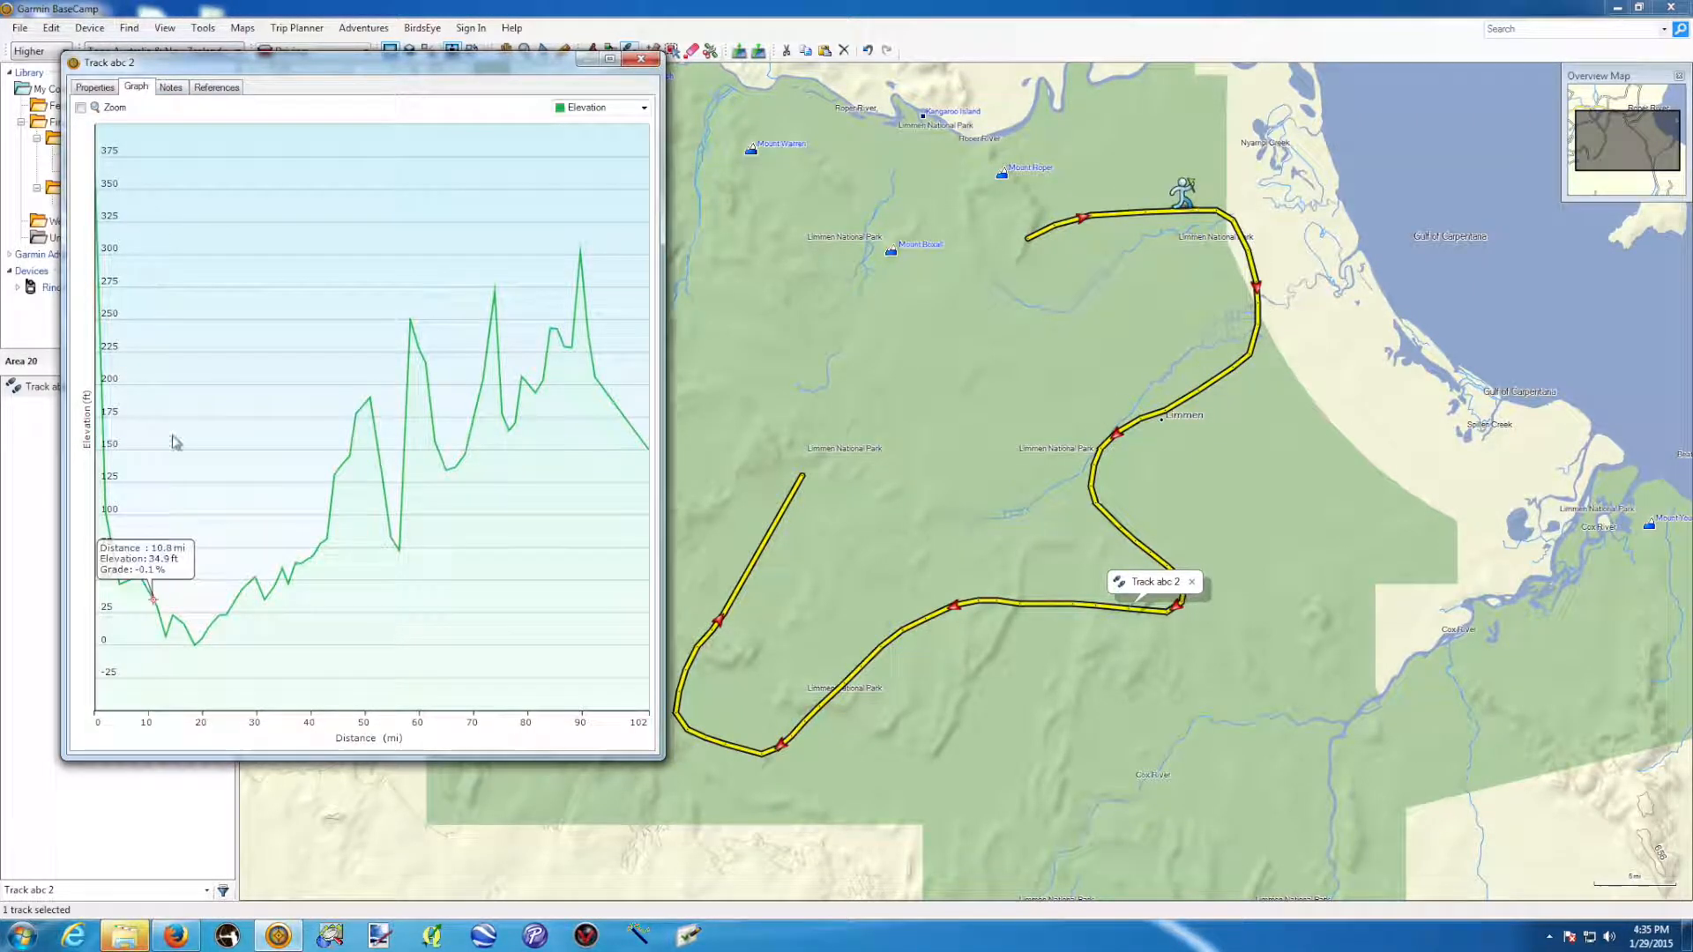
Locate successive points of Track abc 2 on the map from point 7 to point 14, and close its properties.
{"action": "left_click", "coordinate": [94, 88]}
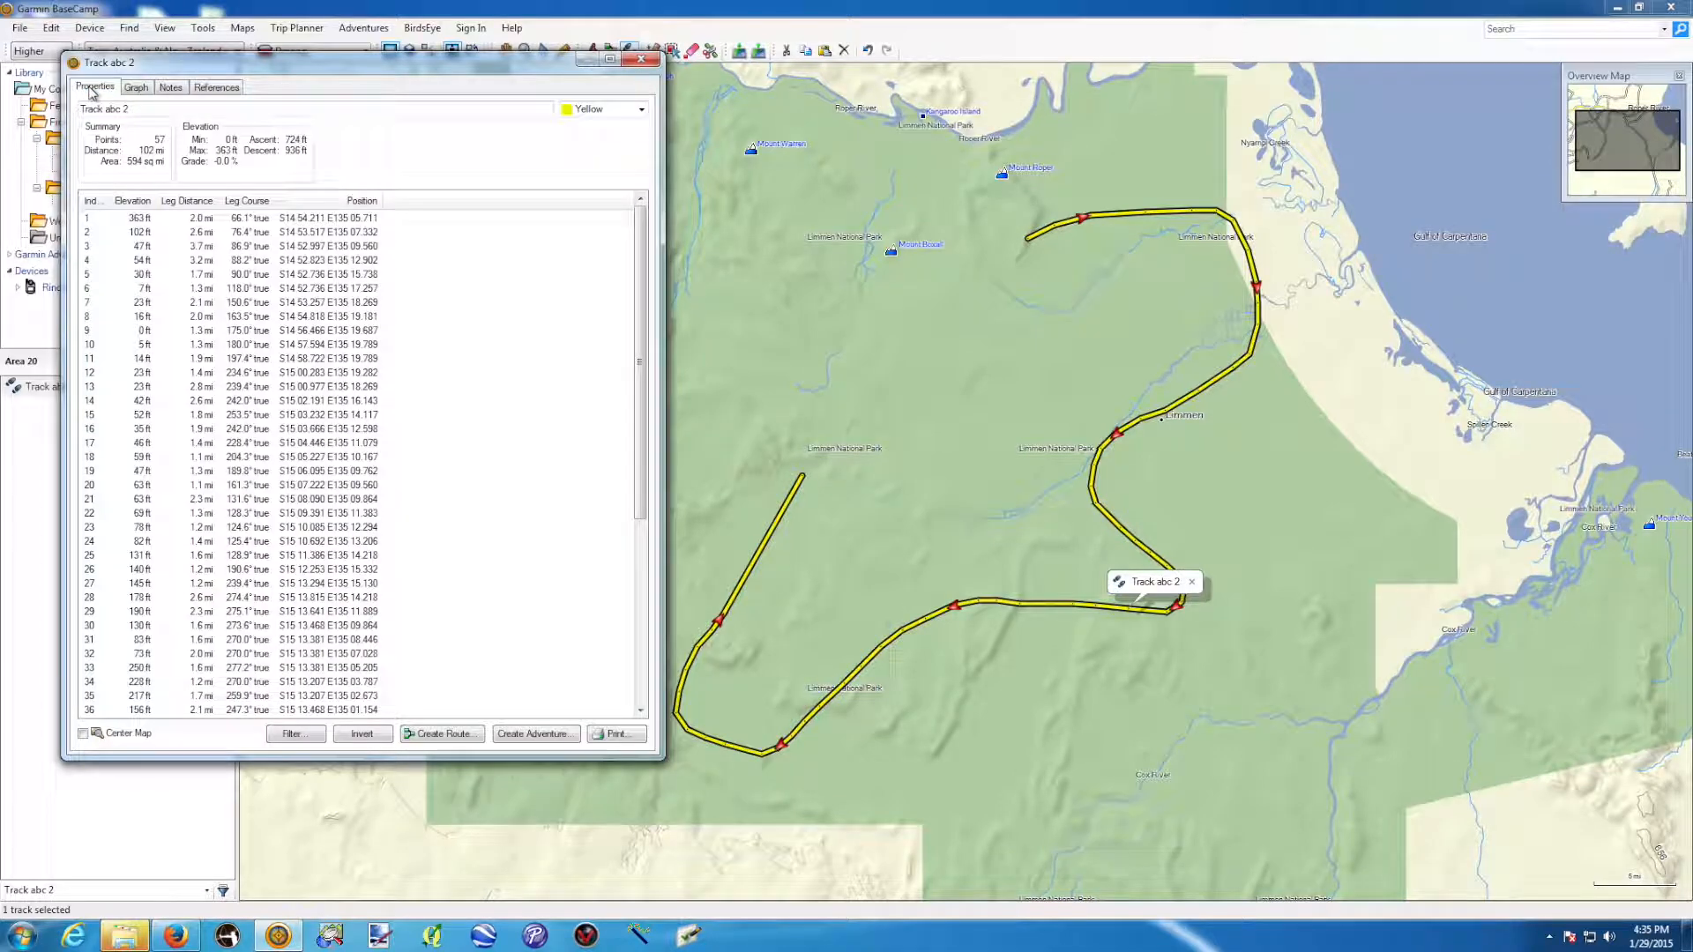
{"action": "left_click", "coordinate": [201, 301]}
{"action": "key", "text": "Down"}
{"action": "key", "text": "Down"}
{"action": "key", "text": "Down"}
{"action": "key", "text": "Down"}
{"action": "key", "text": "Down"}
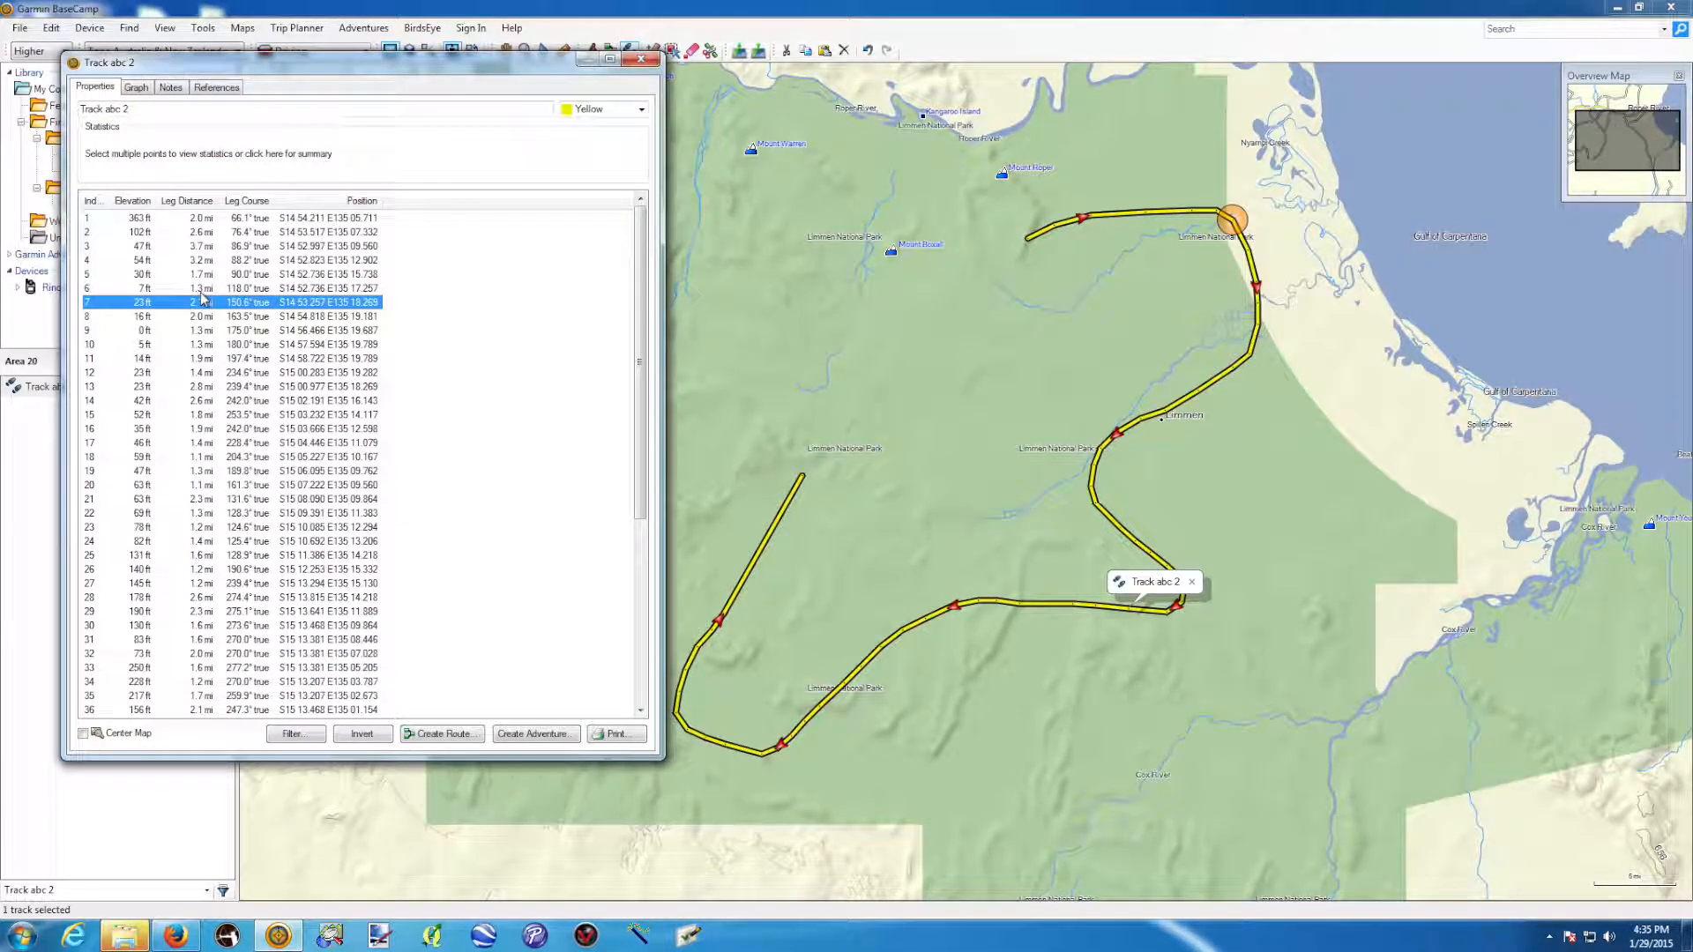
{"action": "key", "text": "Down"}
{"action": "key", "text": "Down"}
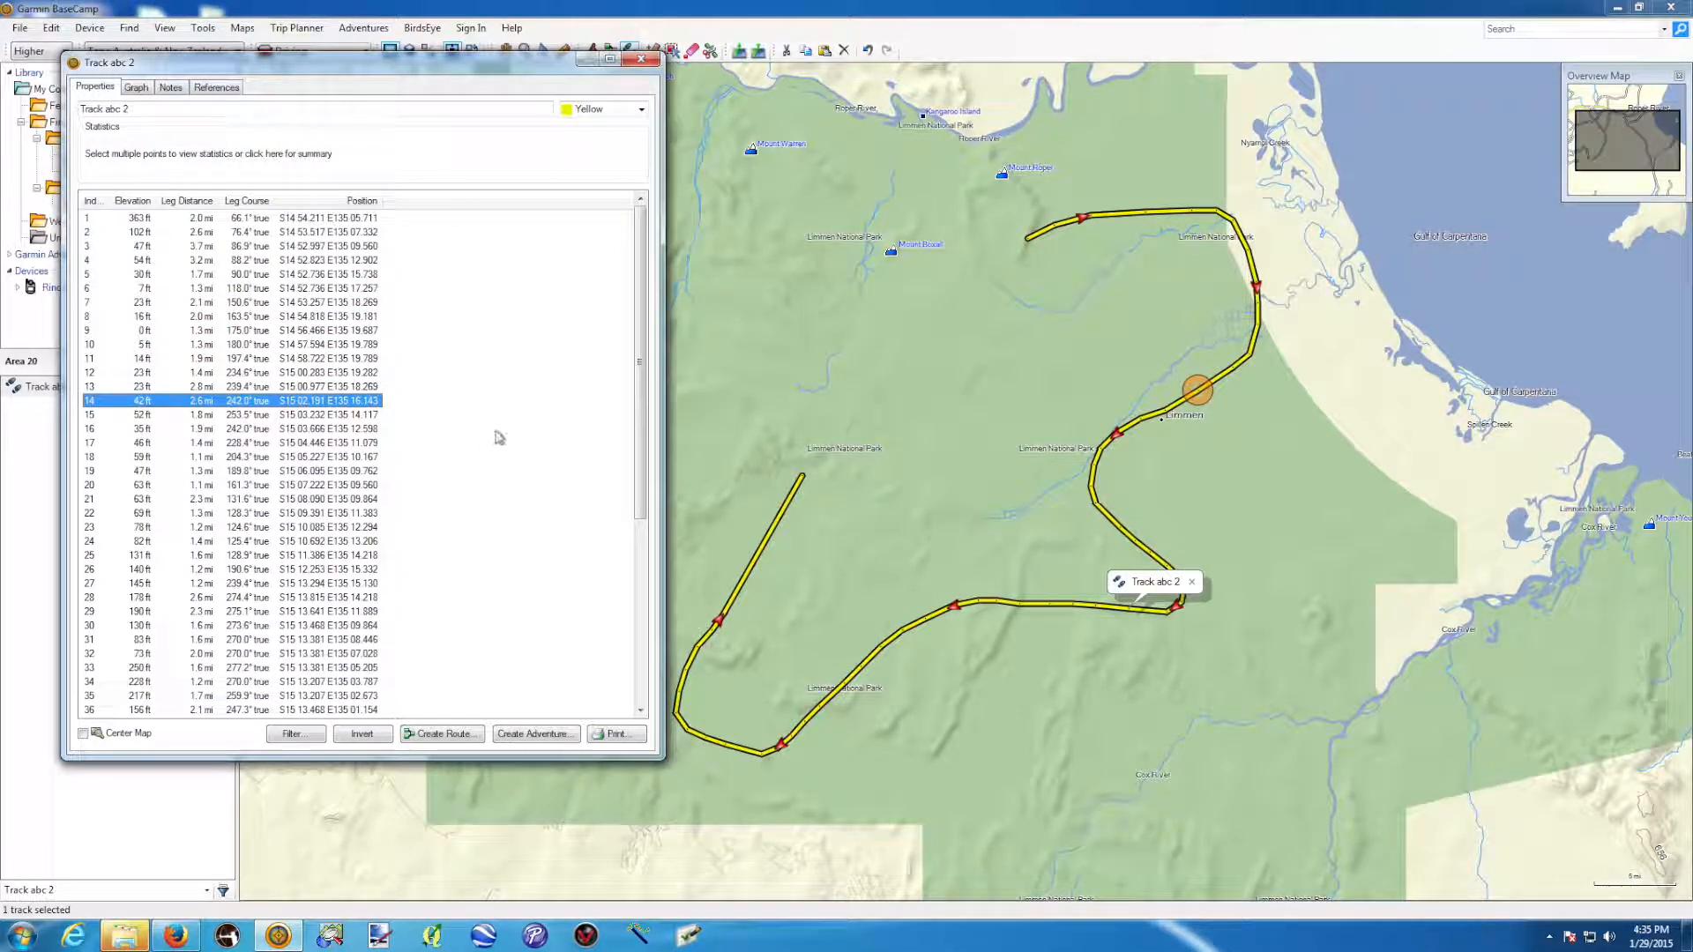
{"action": "left_click", "coordinate": [641, 60]}
{"action": "left_click", "coordinate": [61, 445]}
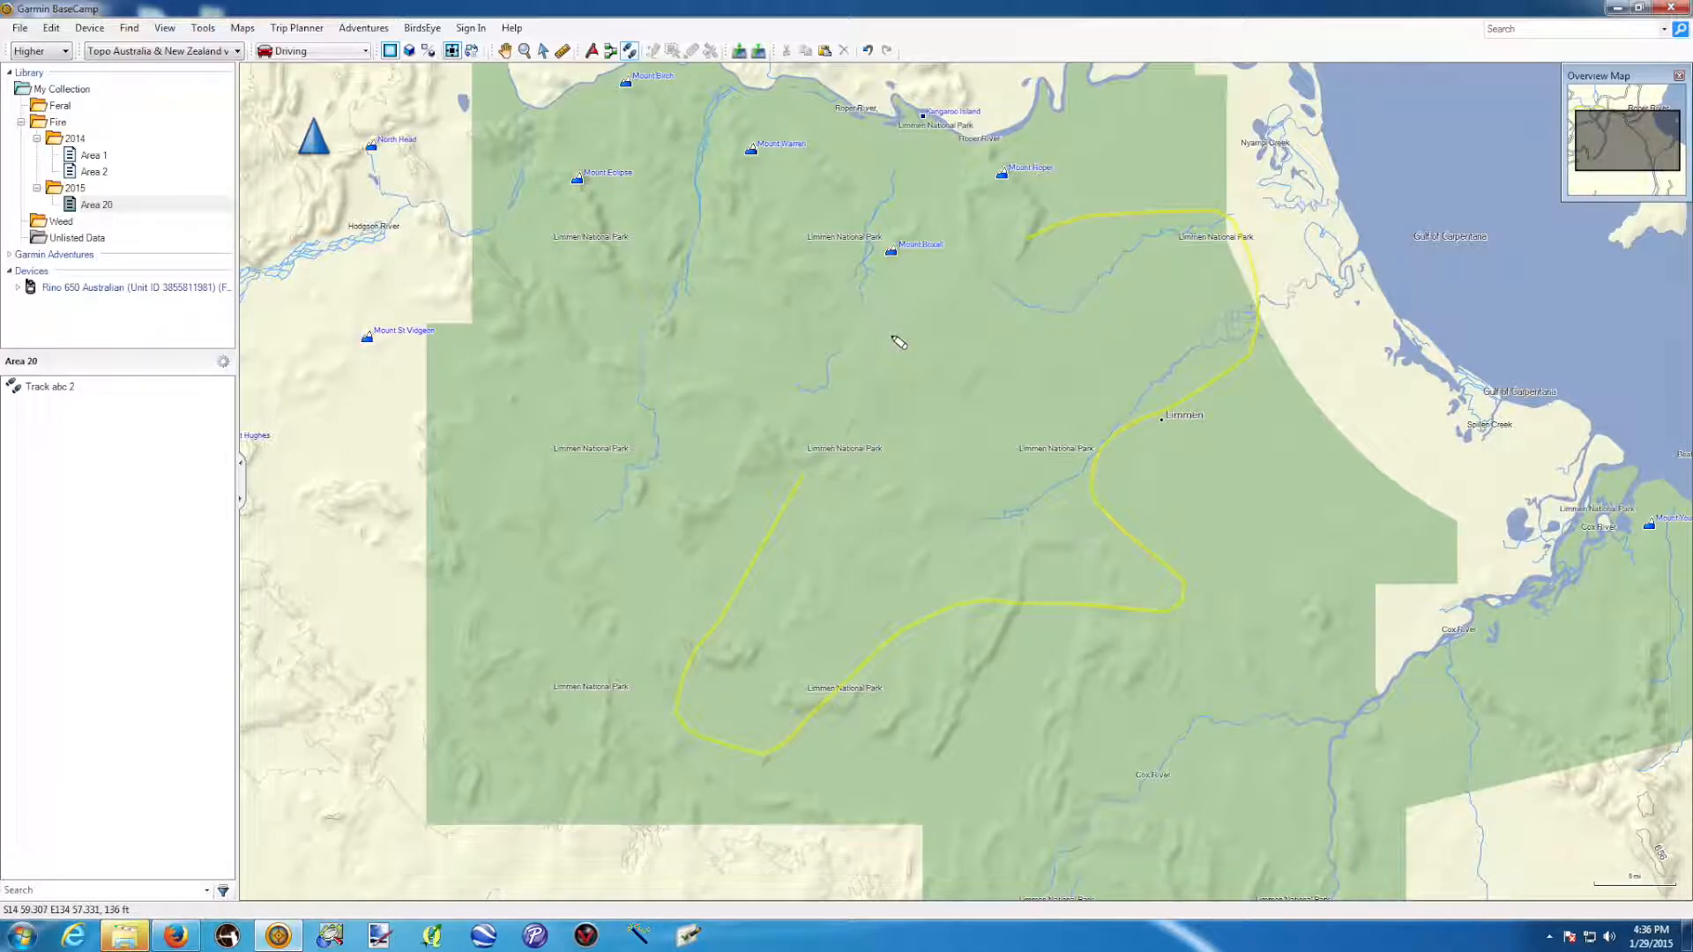
Show all items of the Fire folder and pan the map by hand to view its tracks and waypoints.
{"action": "left_click", "coordinate": [504, 50]}
{"action": "left_click_drag", "start_coordinate": [979, 325], "coordinate": [856, 333]}
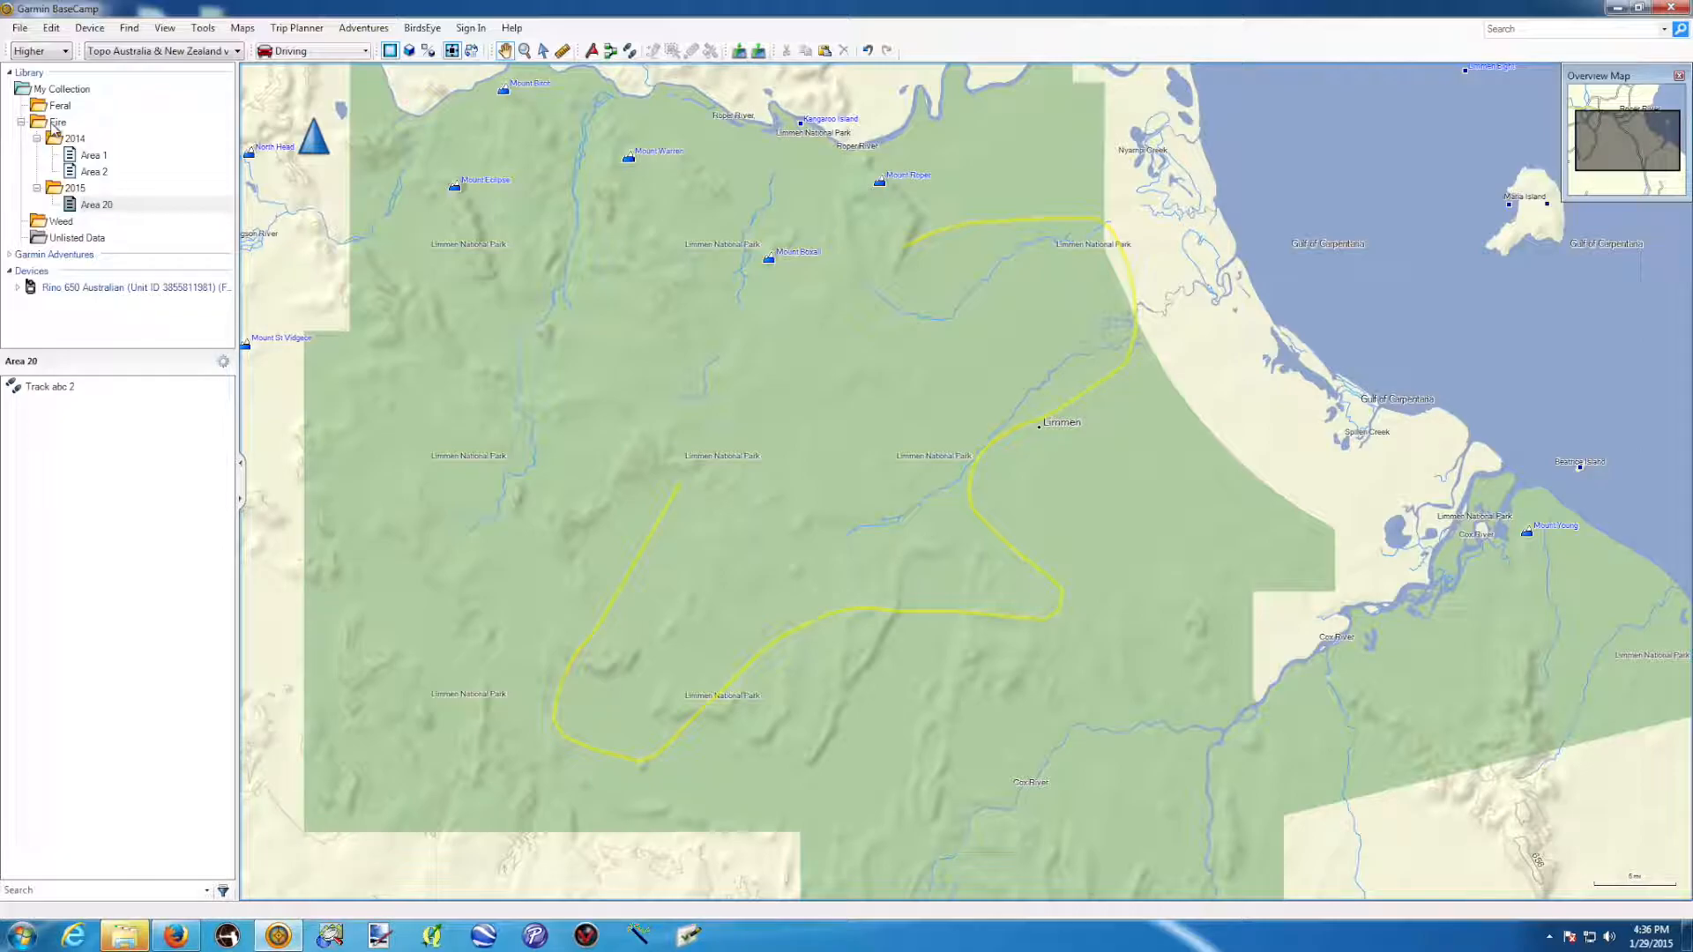
{"action": "left_click", "coordinate": [55, 124]}
{"action": "left_click_drag", "start_coordinate": [676, 395], "coordinate": [846, 492]}
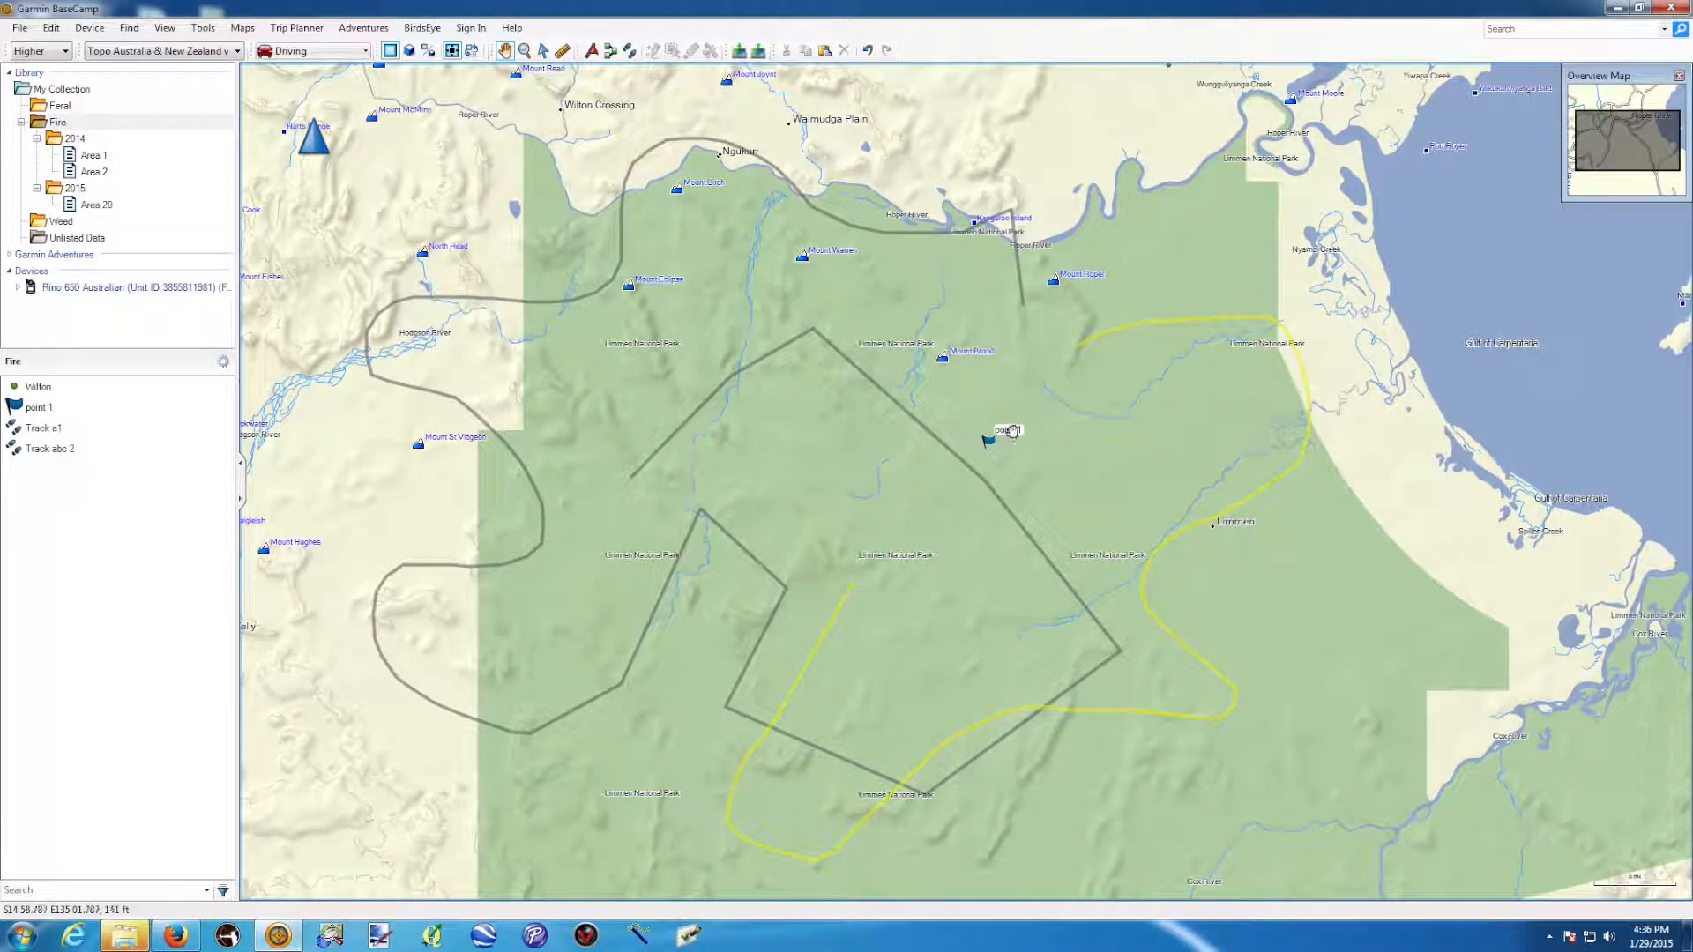
{"action": "left_click_drag", "start_coordinate": [752, 375], "coordinate": [750, 352]}
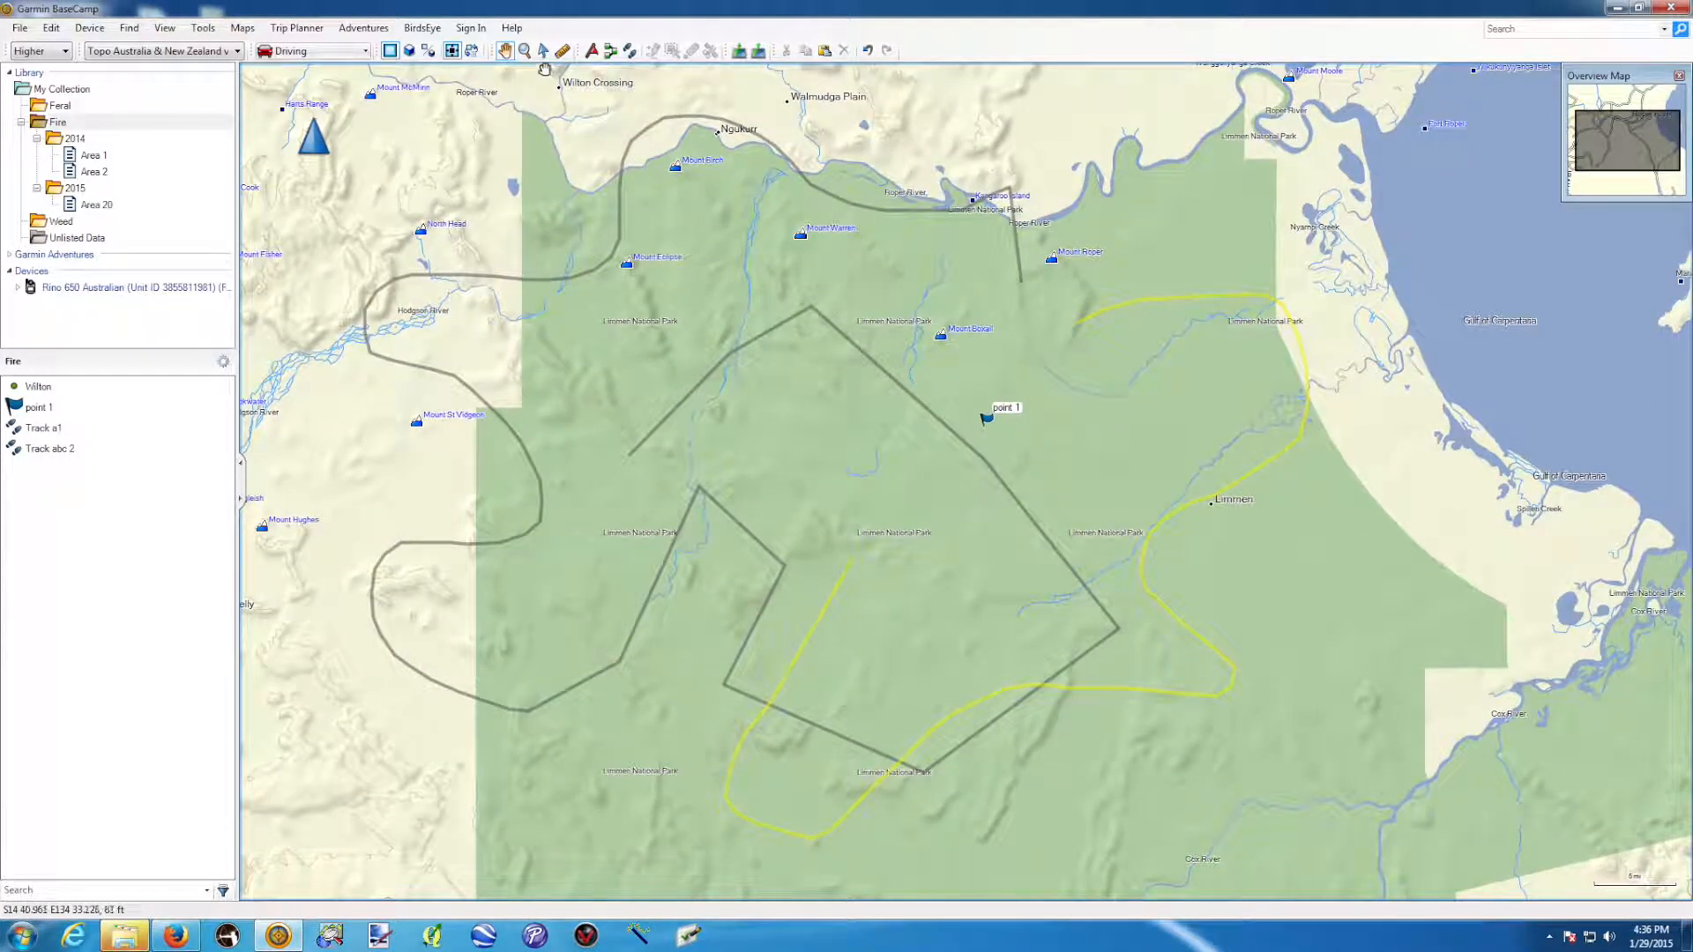
Magnify the map area around Mount Roper with the Zoom tool, and zoom back out to see all the tracks.
{"action": "left_click", "coordinate": [524, 50]}
{"action": "left_click_drag", "start_coordinate": [939, 145], "coordinate": [1215, 416]}
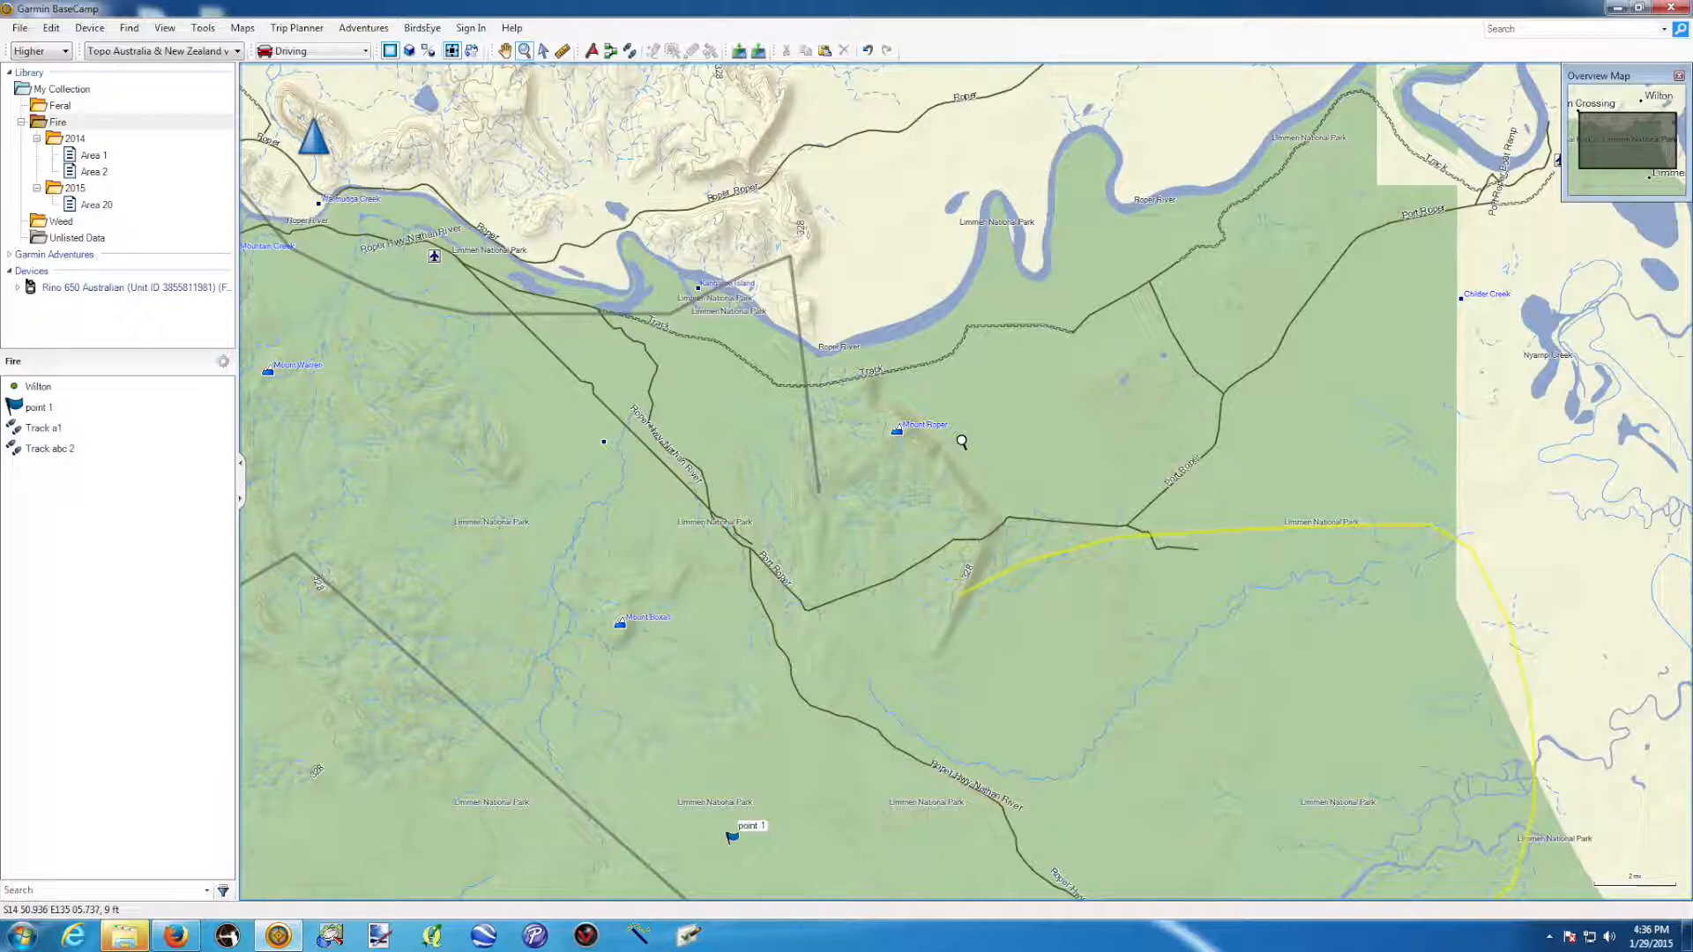
{"action": "scroll", "coordinate": [962, 441], "scroll_direction": "down", "scroll_amount": 3}
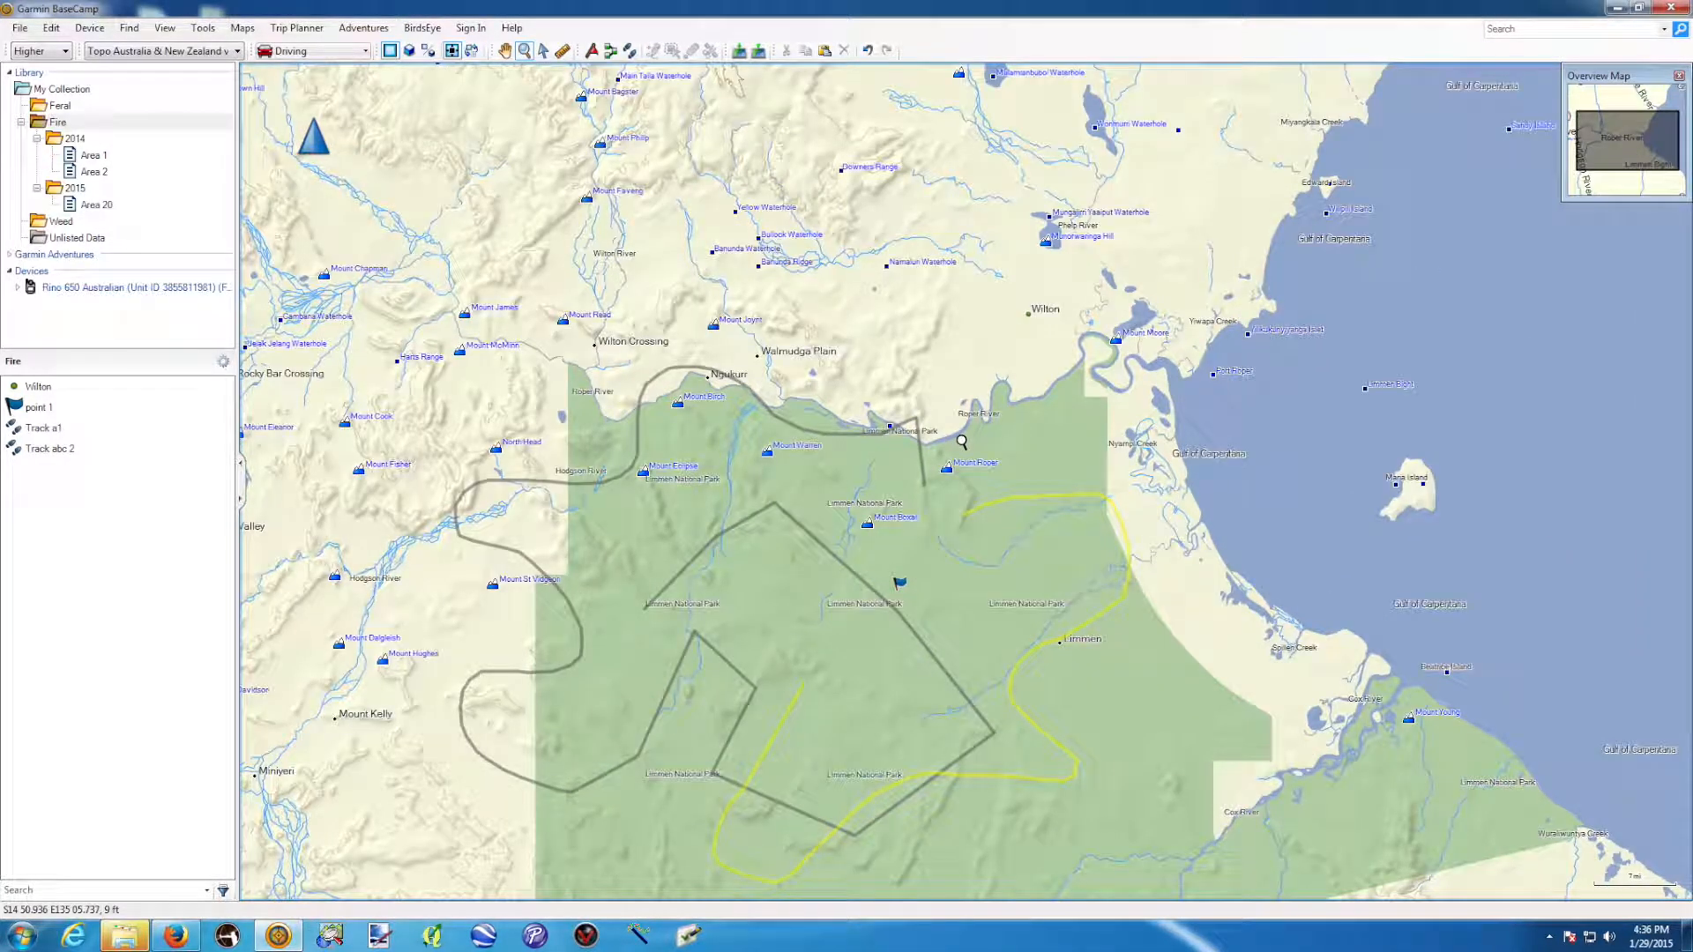
Use the Select tool to pick Track abc 2, Track a1 and again Track abc 2 directly on the map.
{"action": "left_click", "coordinate": [543, 50]}
{"action": "mouse_move", "coordinate": [988, 532]}
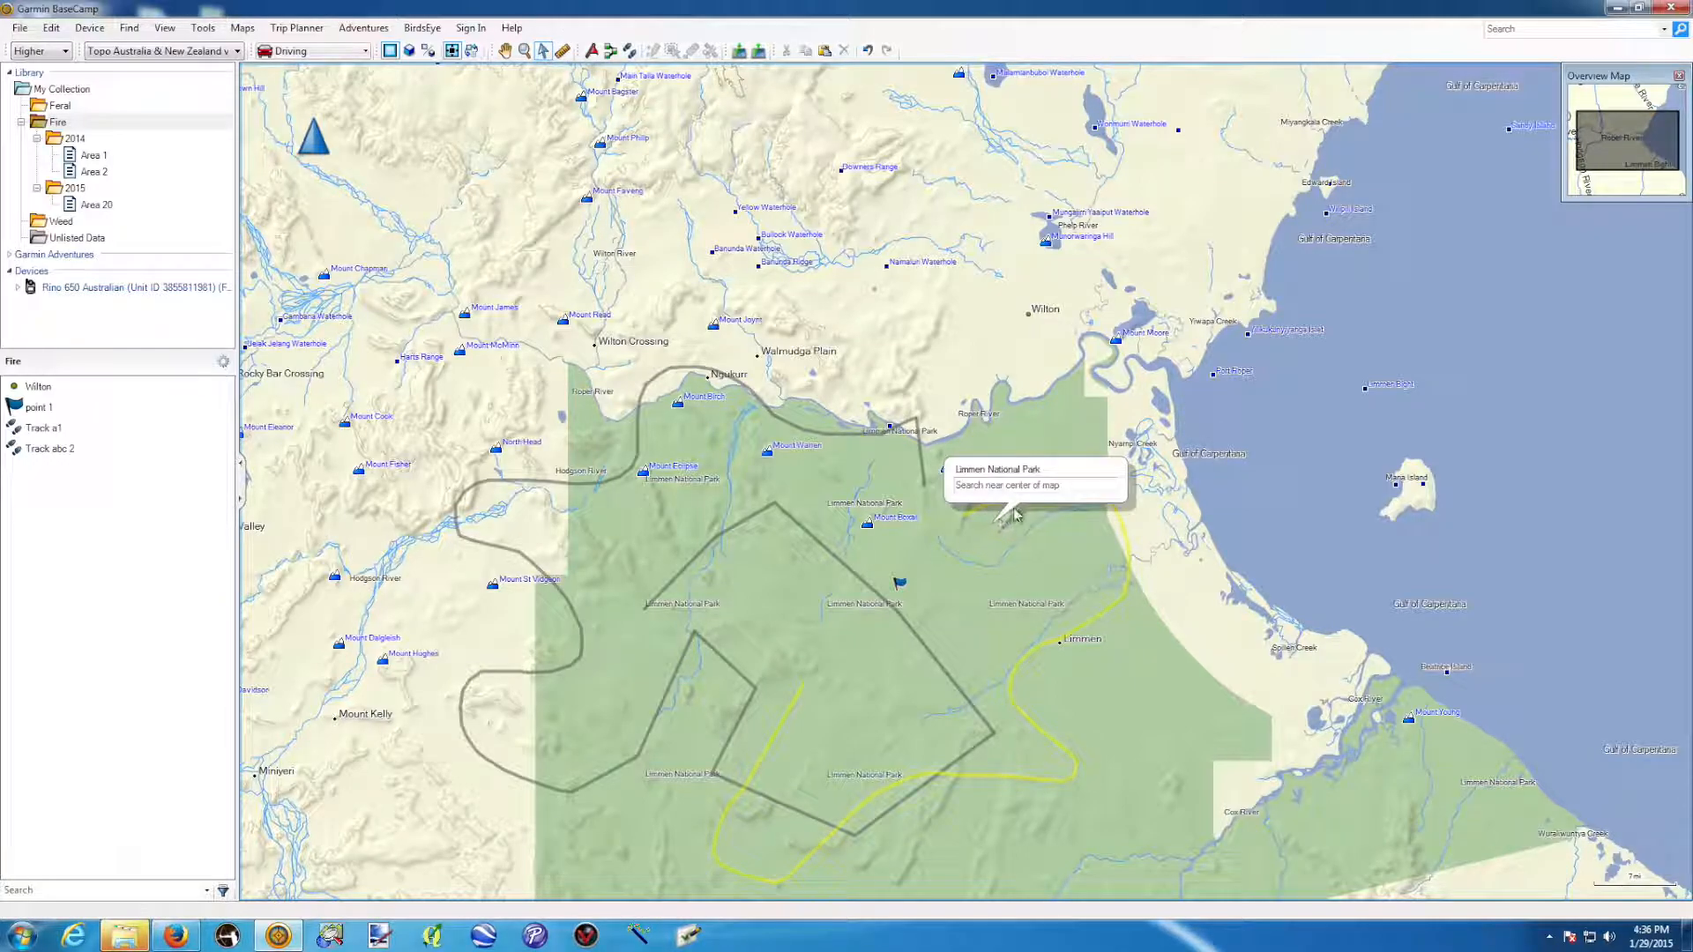
{"action": "left_click", "coordinate": [1128, 539]}
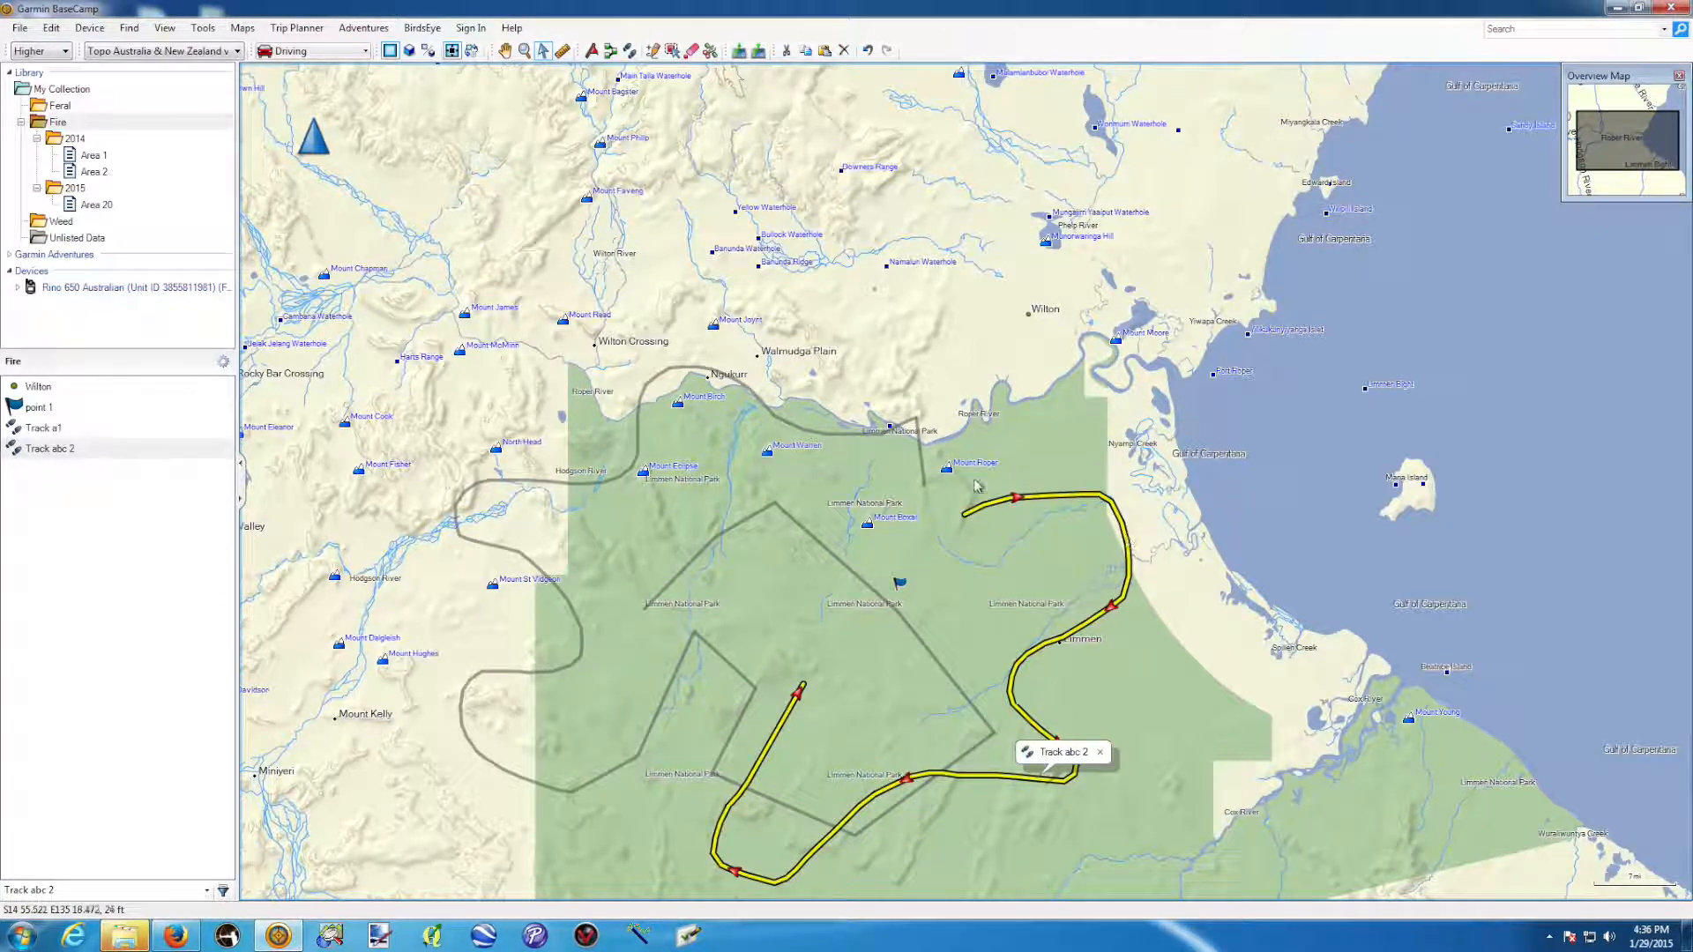
{"action": "left_click", "coordinate": [852, 434]}
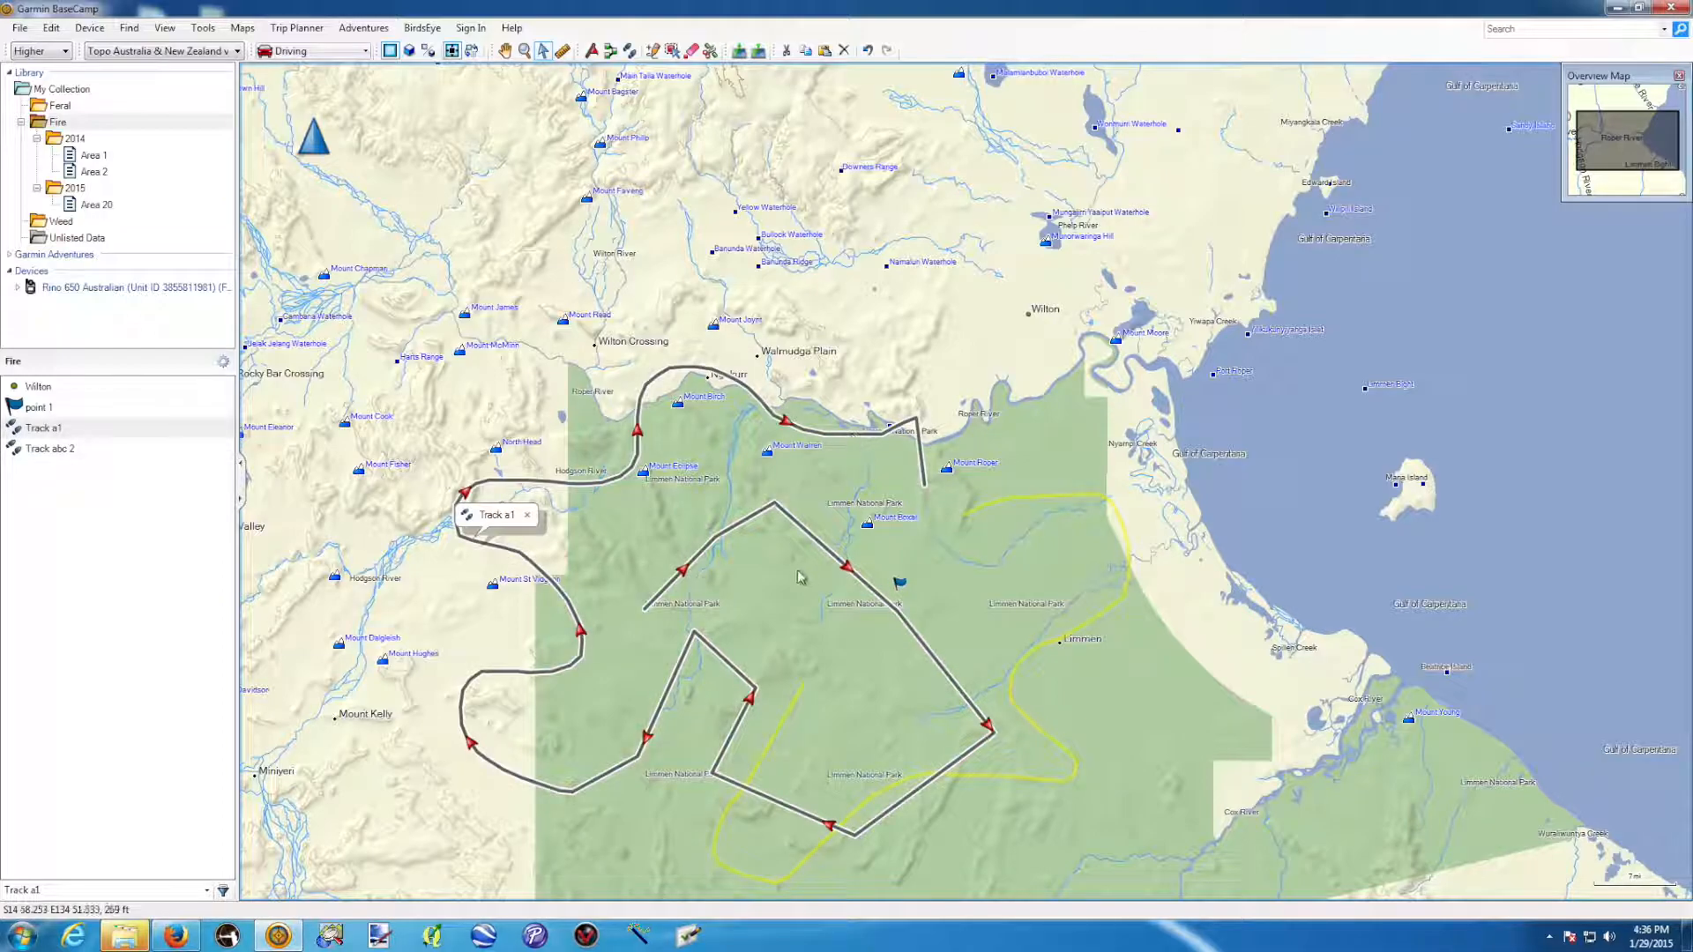
{"action": "left_click", "coordinate": [1006, 504]}
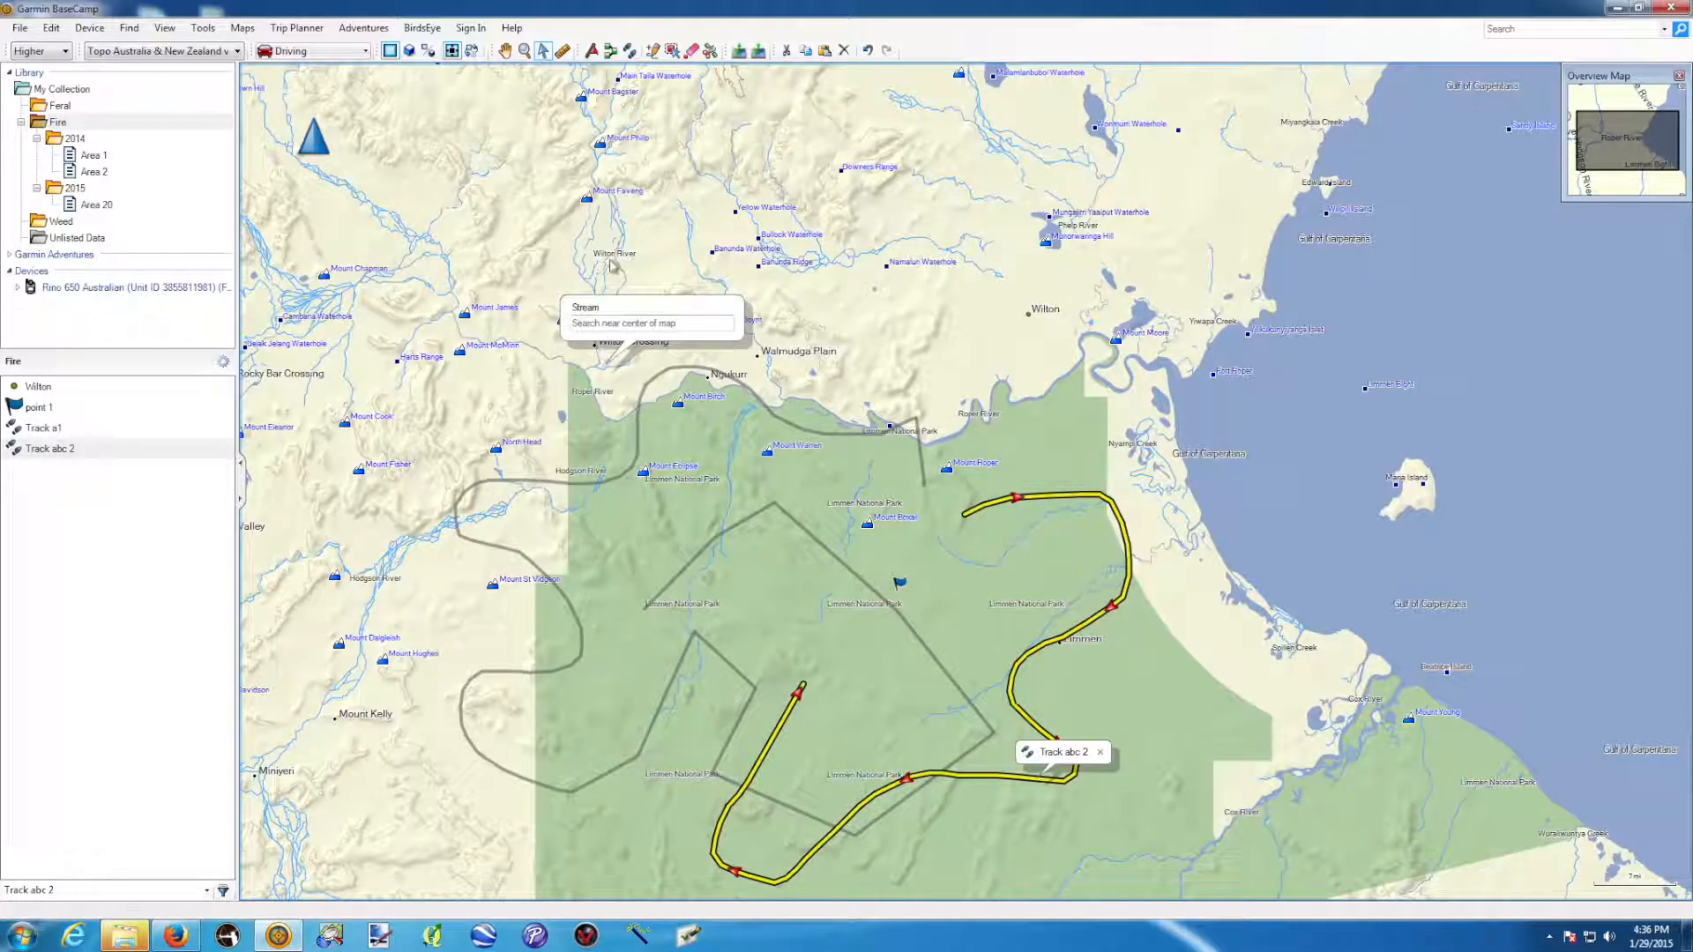
Measure the leg distances, bearings and enclosed area of a six-point polygon across the northern part of Limmen National Park.
{"action": "left_click", "coordinate": [563, 52]}
{"action": "mouse_move", "coordinate": [686, 442]}
{"action": "left_mouse_down"}
{"action": "mouse_move", "coordinate": [1067, 481]}
{"action": "mouse_move", "coordinate": [1048, 396]}
{"action": "left_mouse_up"}
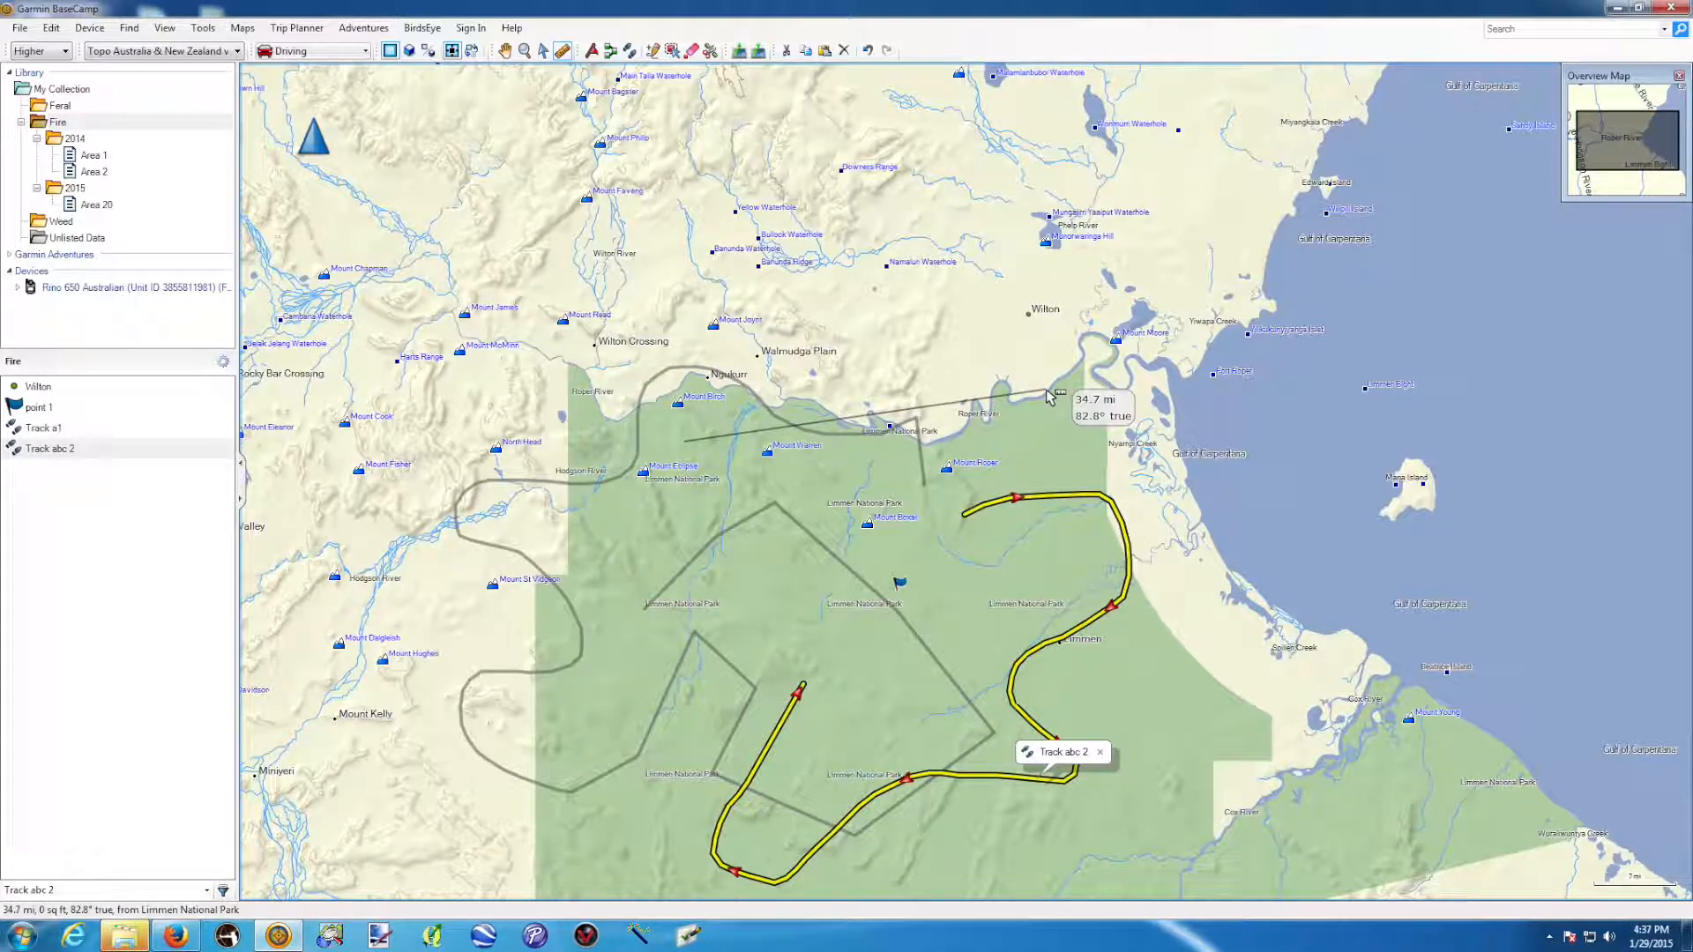
{"action": "left_click", "coordinate": [1047, 390]}
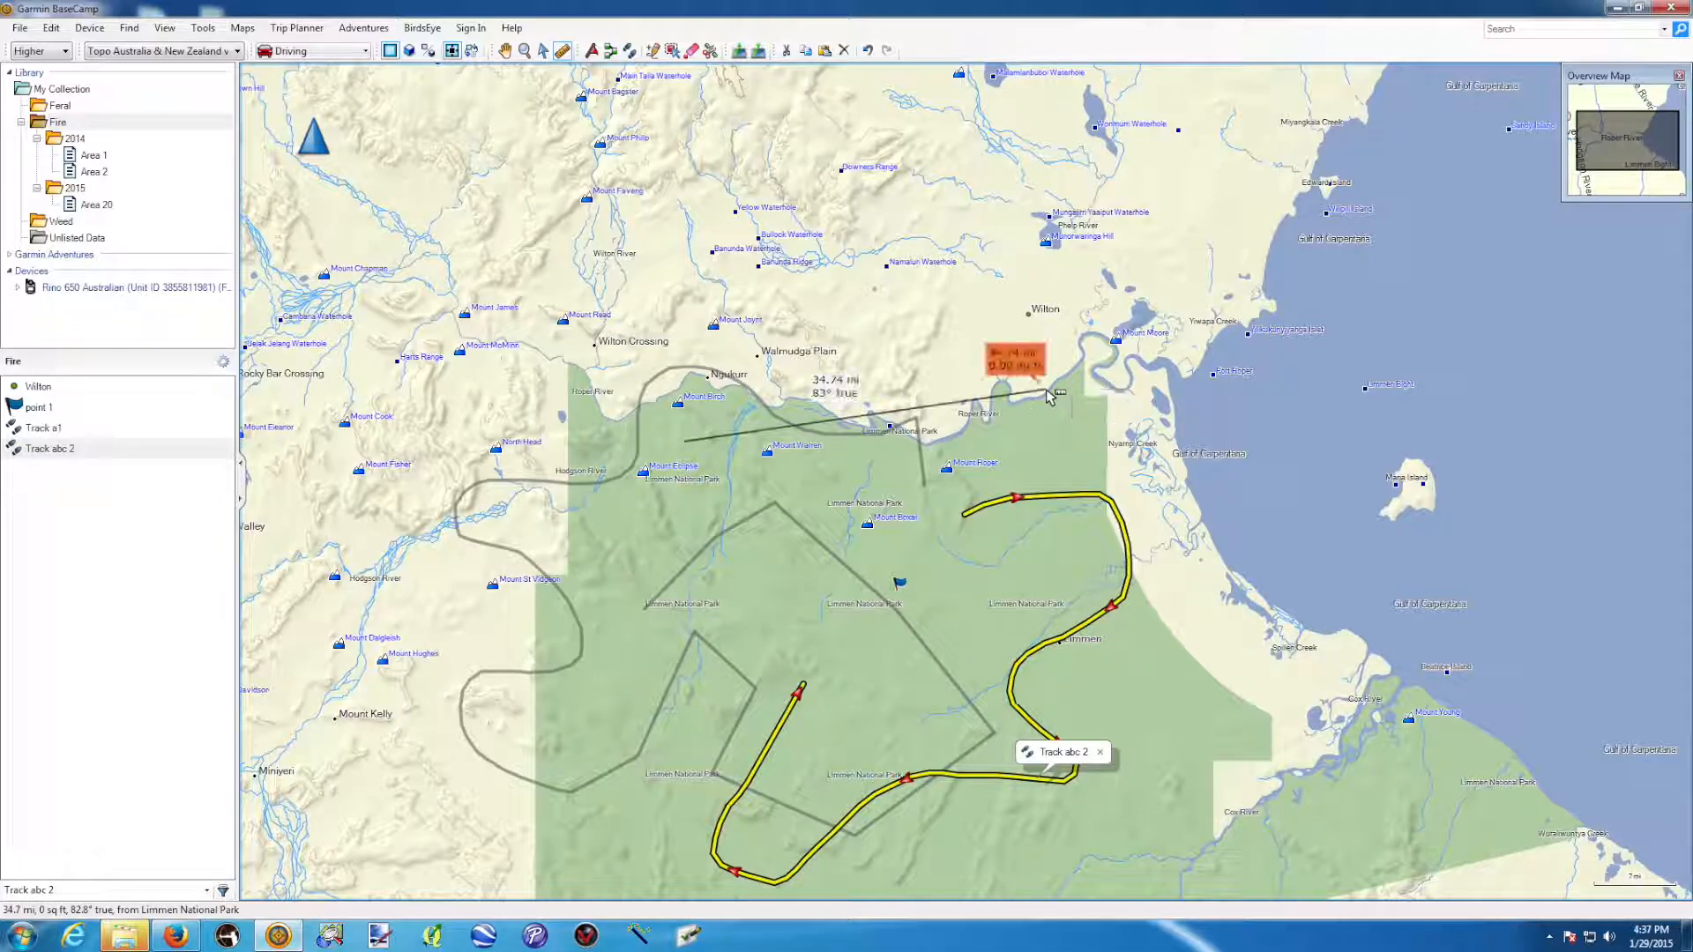
{"action": "left_click", "coordinate": [885, 632]}
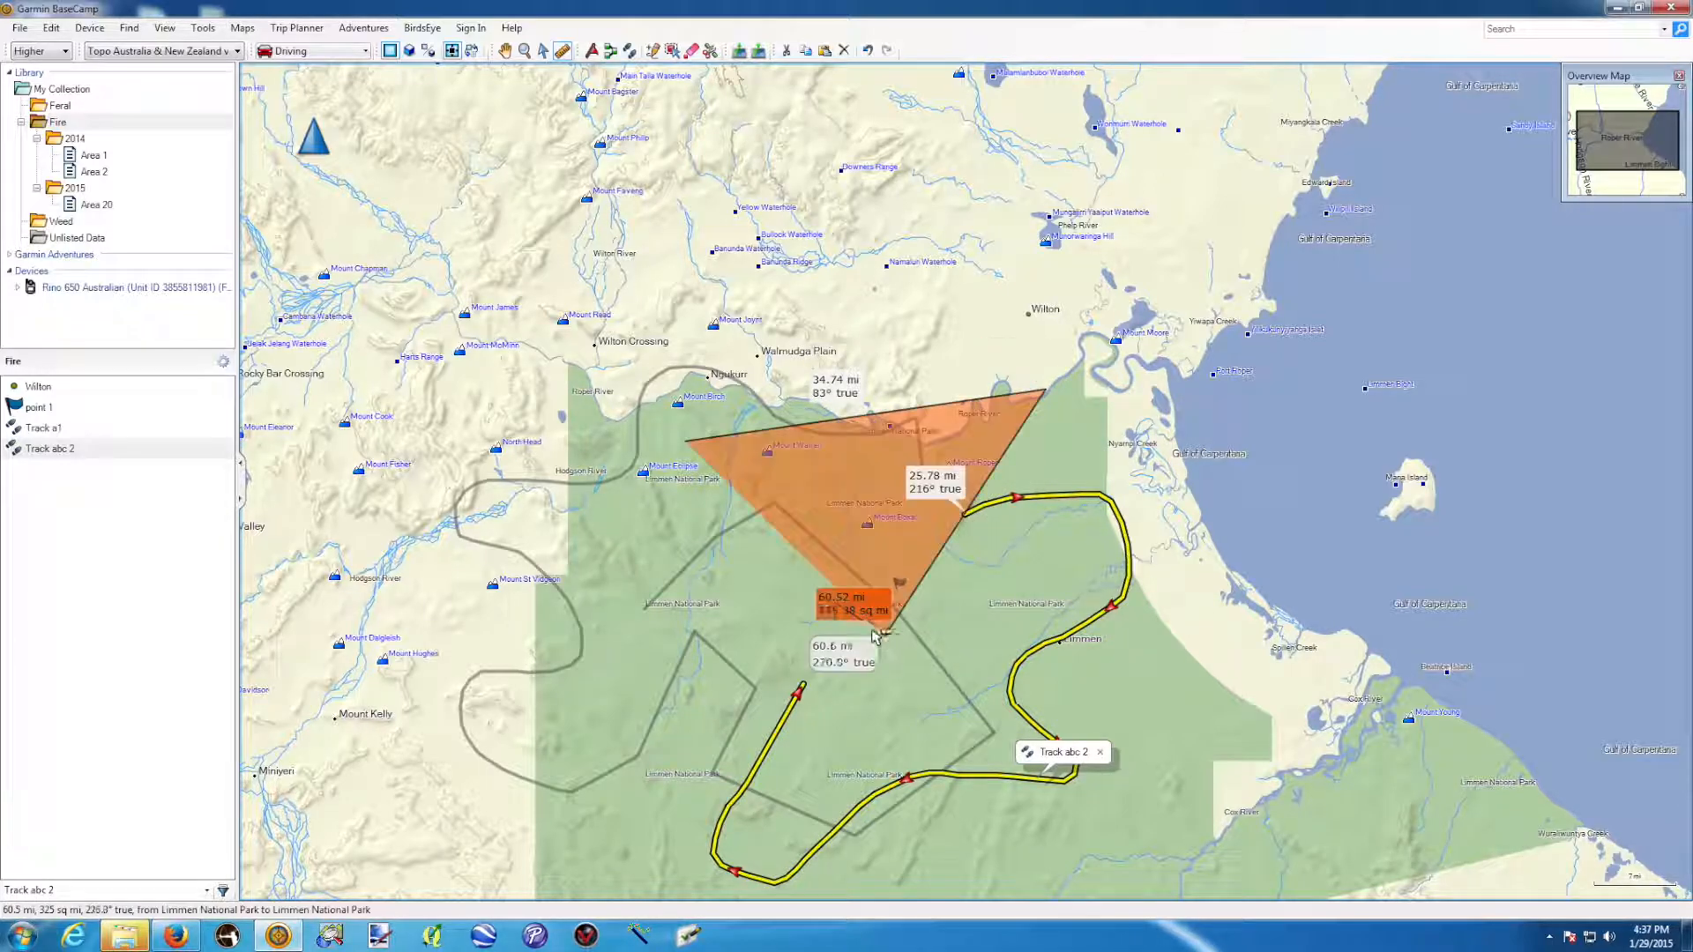
{"action": "left_click", "coordinate": [655, 589]}
{"action": "left_click", "coordinate": [583, 509]}
{"action": "left_click", "coordinate": [607, 407]}
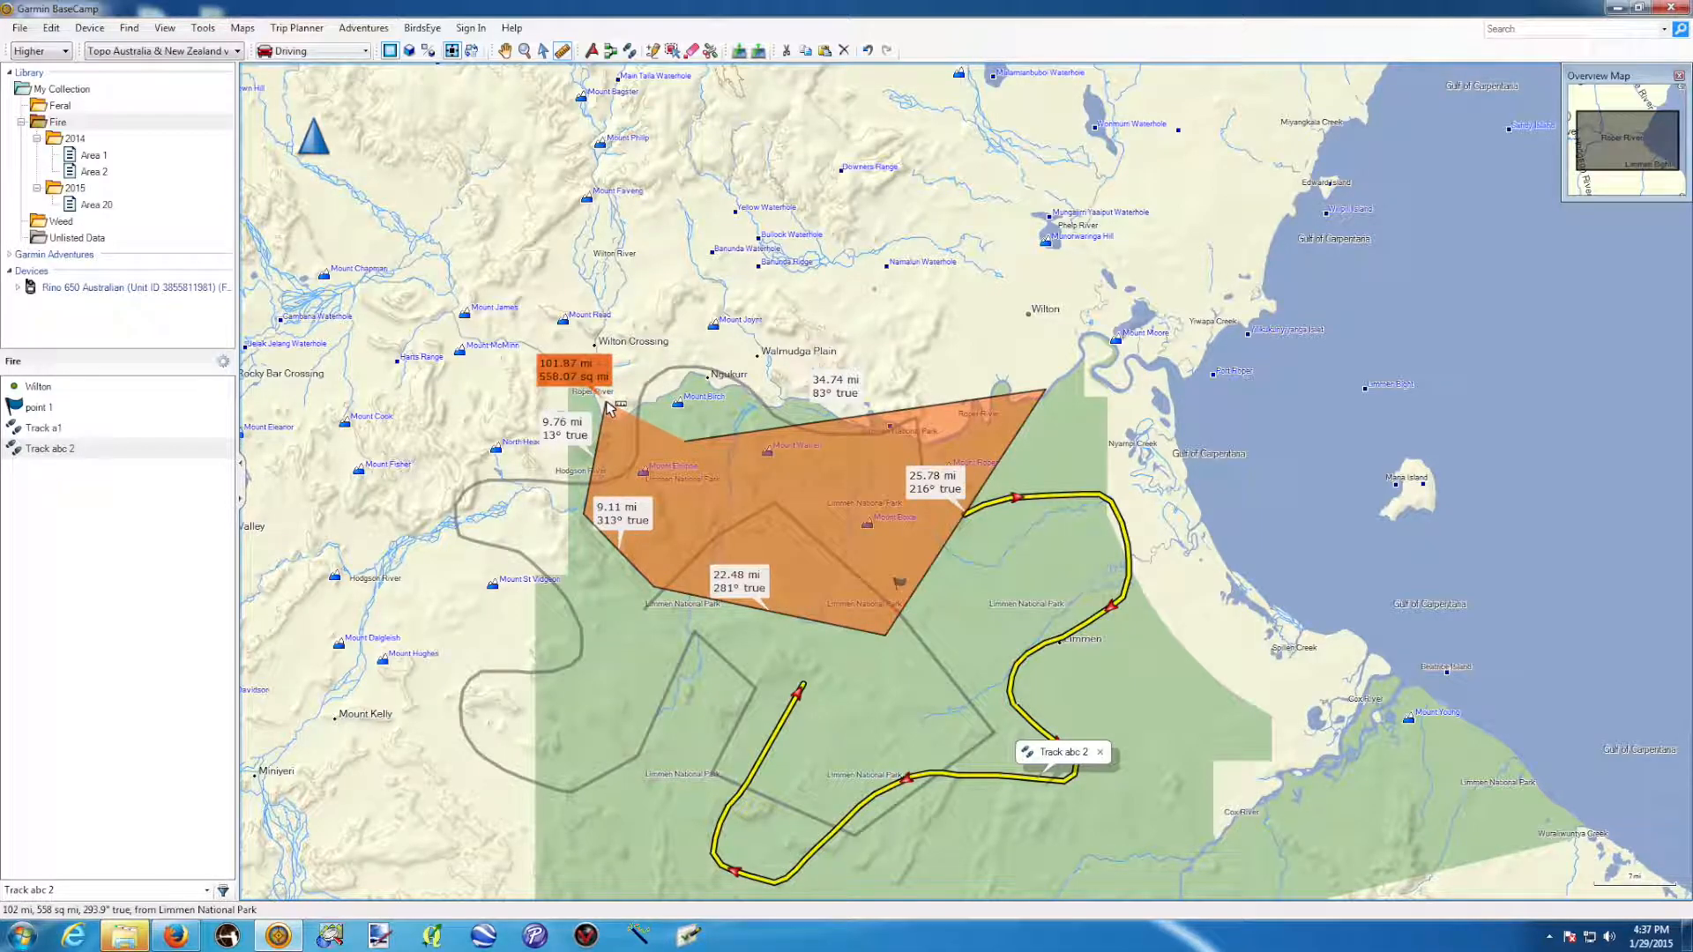